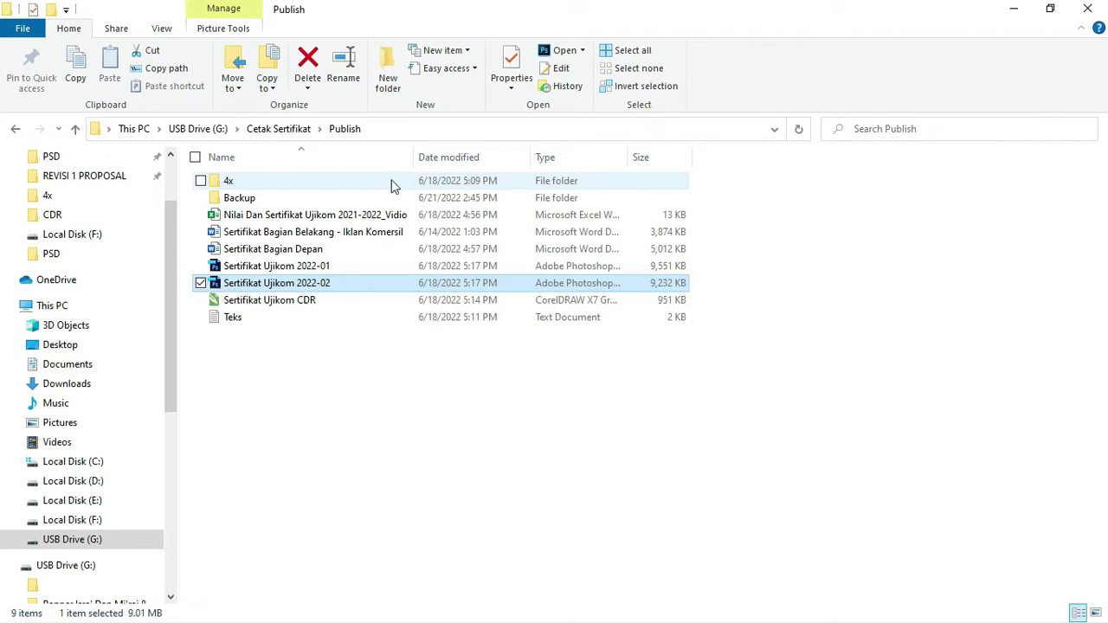
Step: Open Sertifikat Bagian Depan in Word from the Publish folder
click(329, 237)
click(322, 251)
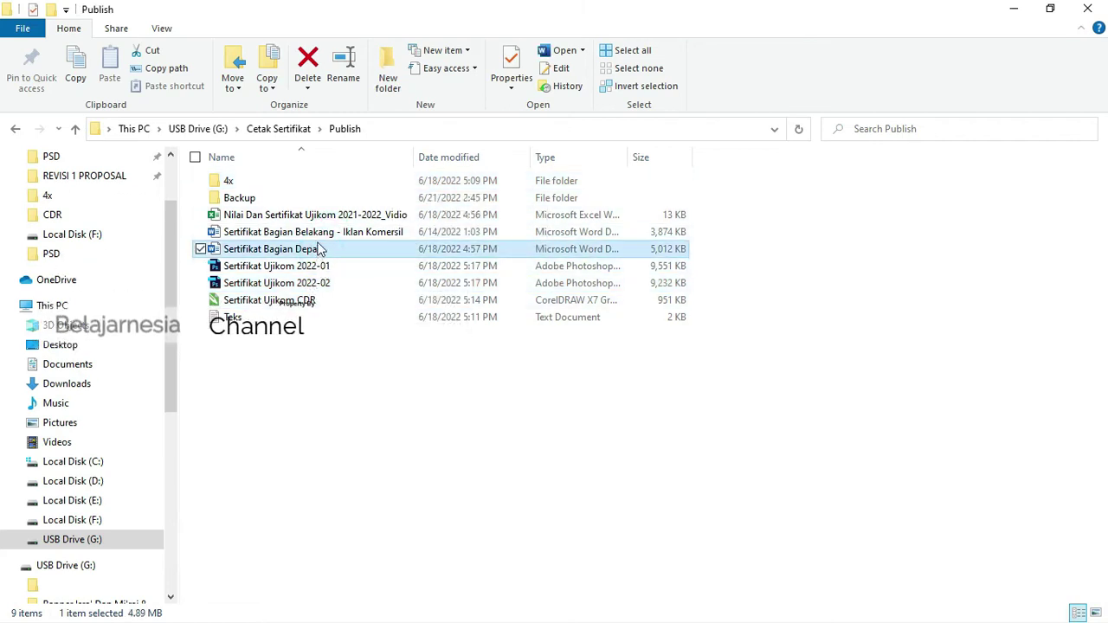
click(317, 250)
double_click(317, 250)
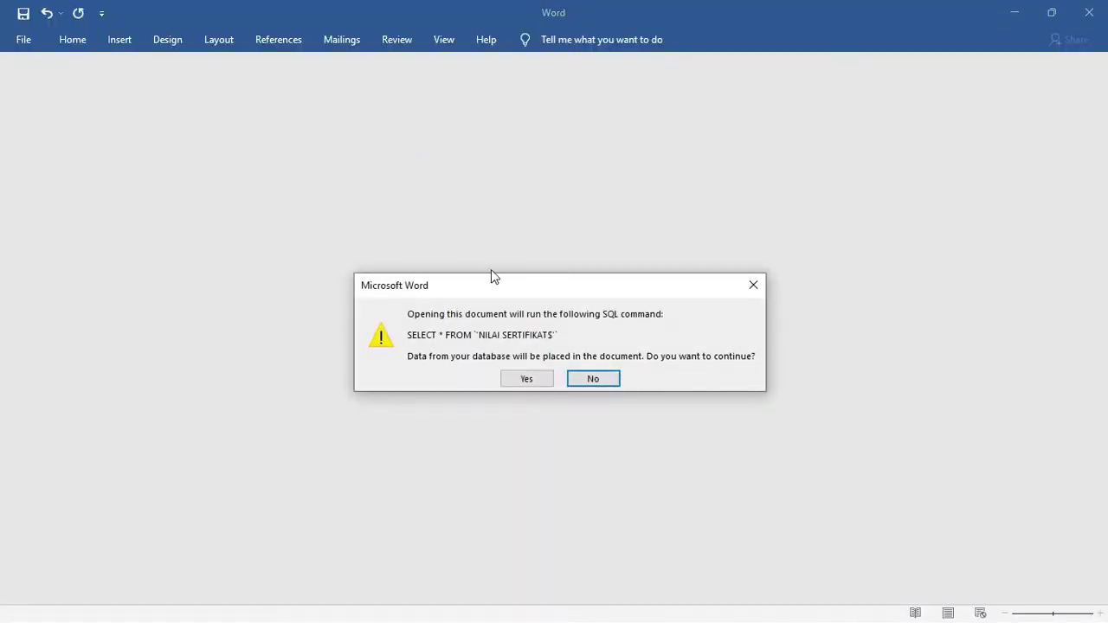
Step: Decline the SQL prompt, copy the folder path, select the Nilai spreadsheet, and return to Word's prompt
drag(530, 286, 558, 251)
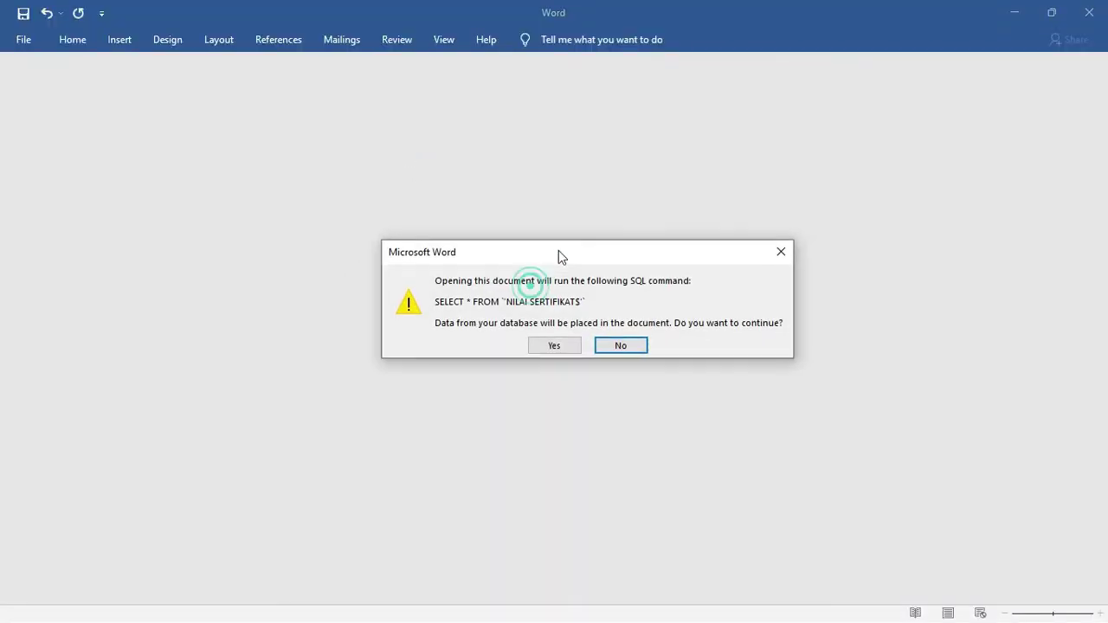
click(558, 341)
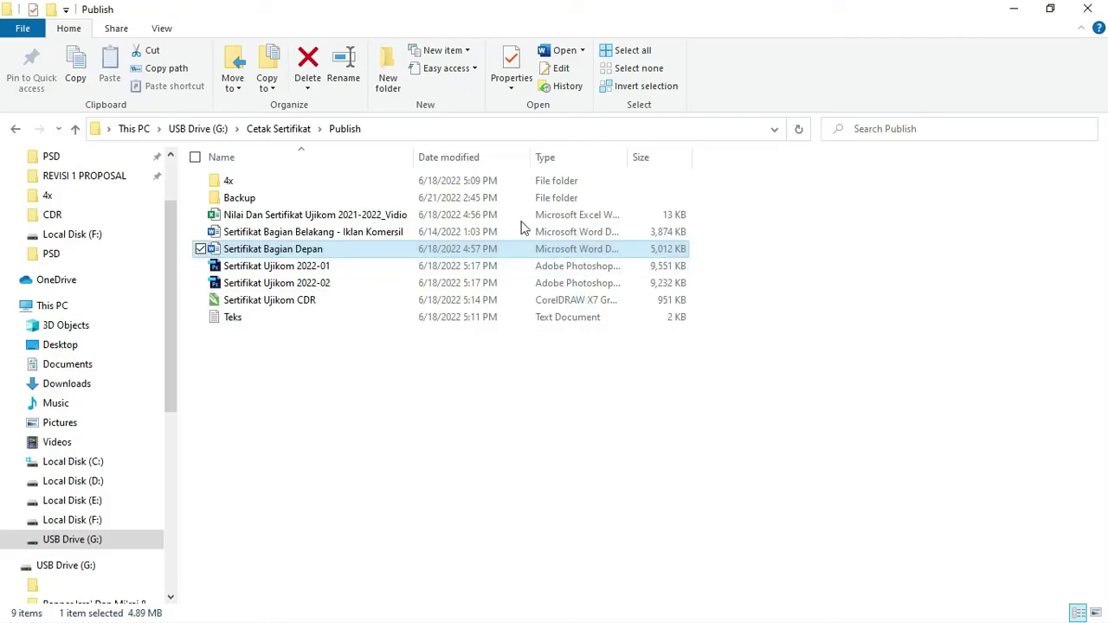
click(384, 131)
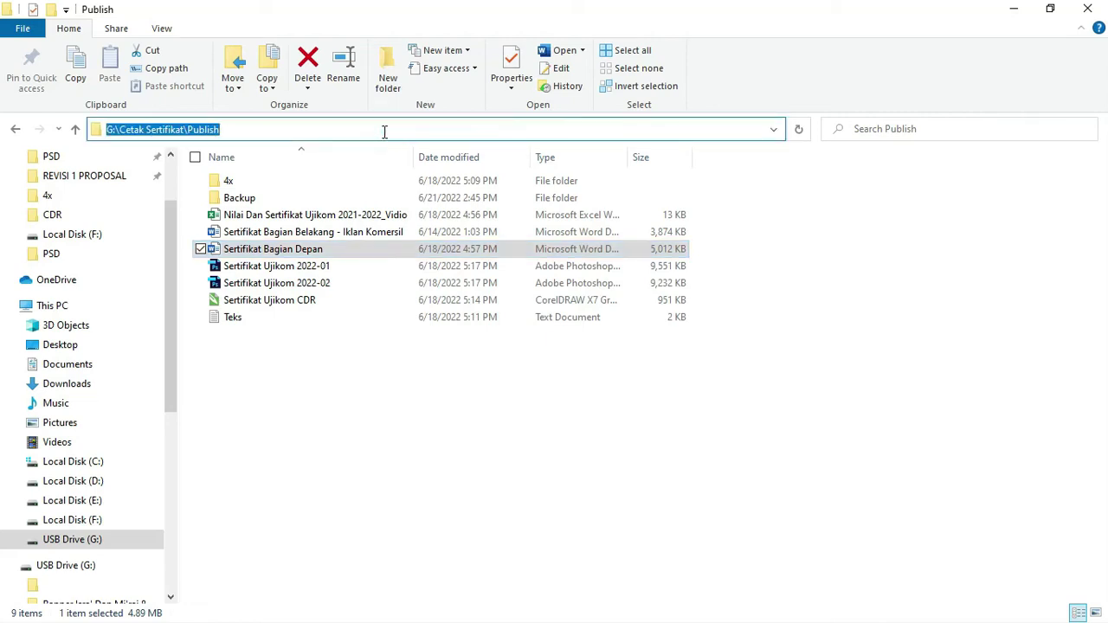
click(334, 214)
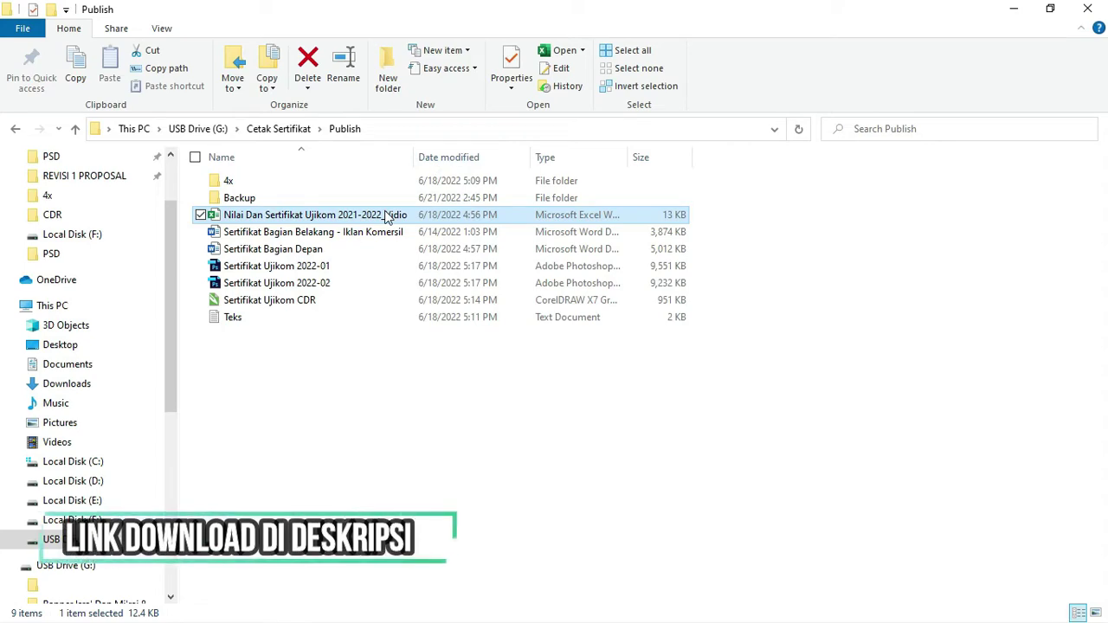
key(alt+Tab)
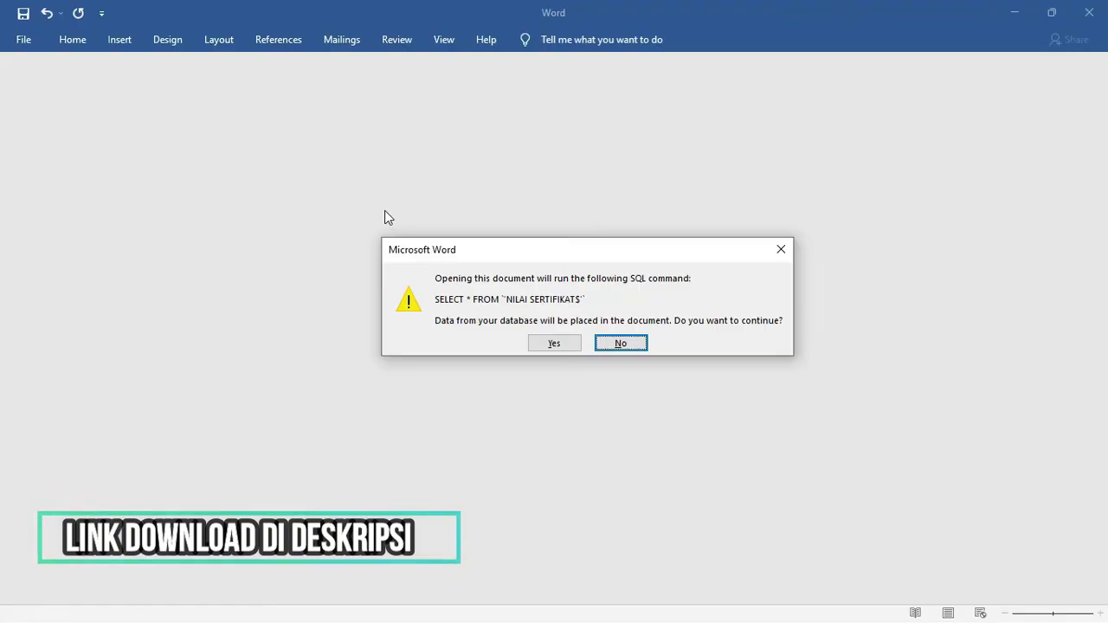
drag(512, 251, 458, 242)
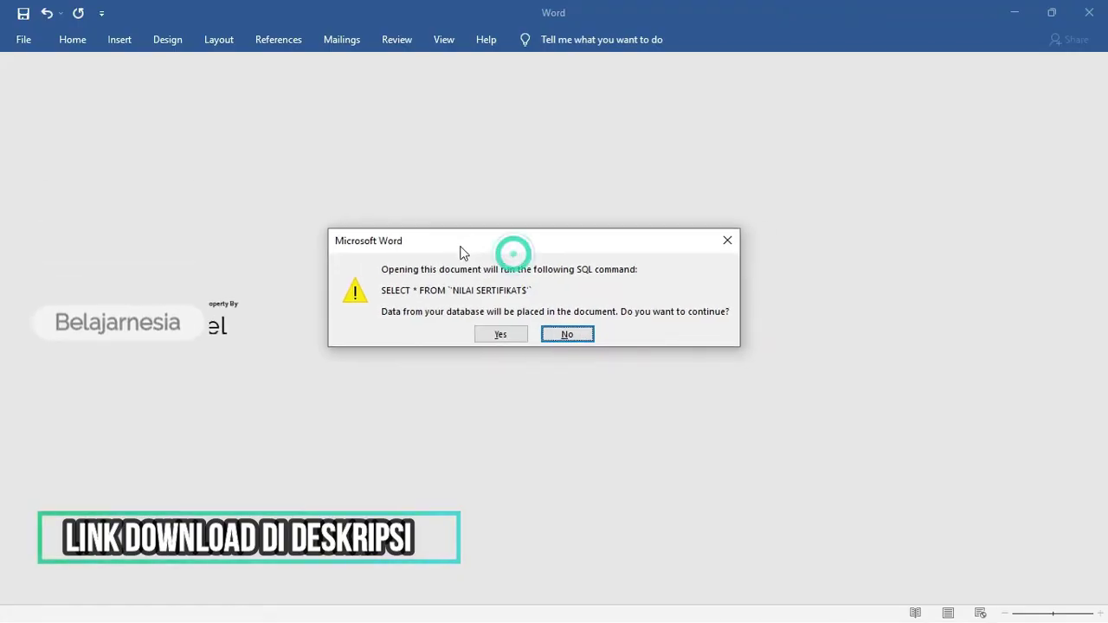
Step: Accept the query and link the Nilai Dan Sertifikat Ujikom 2021-2022_Vidio spreadsheet from the Publish folder
click(501, 335)
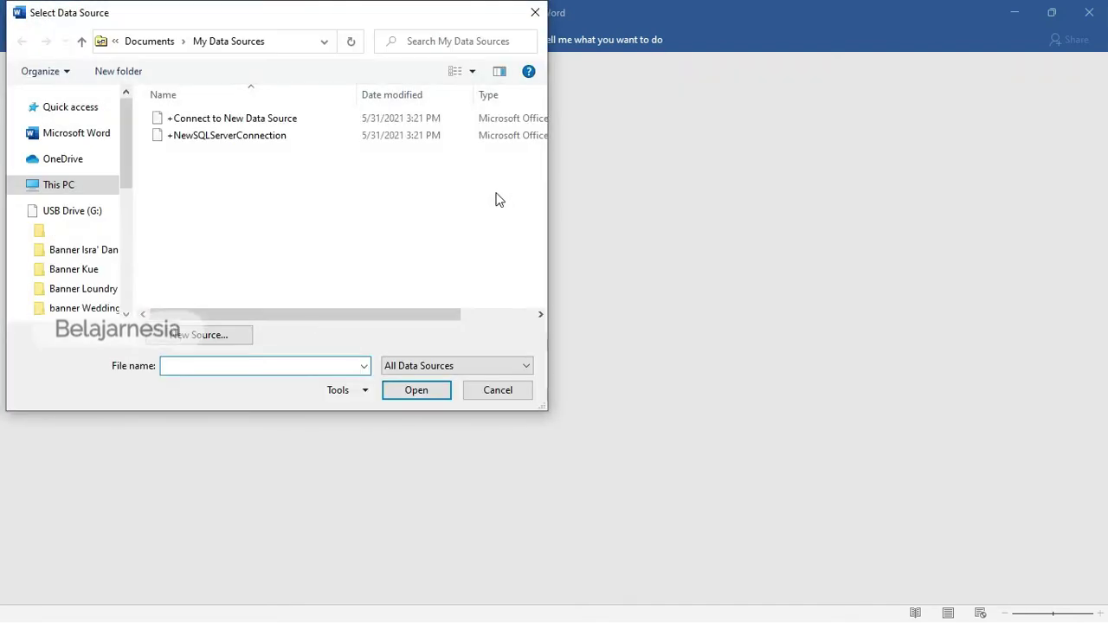
click(278, 48)
text(G:\Cetak Sertifikat\Publish)
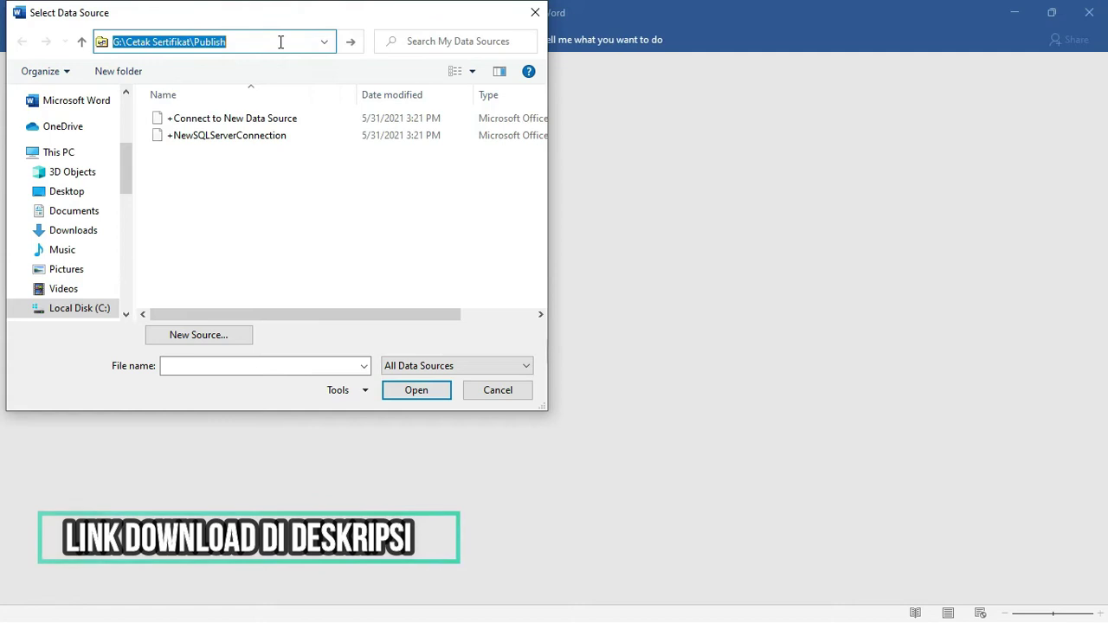
key(Return)
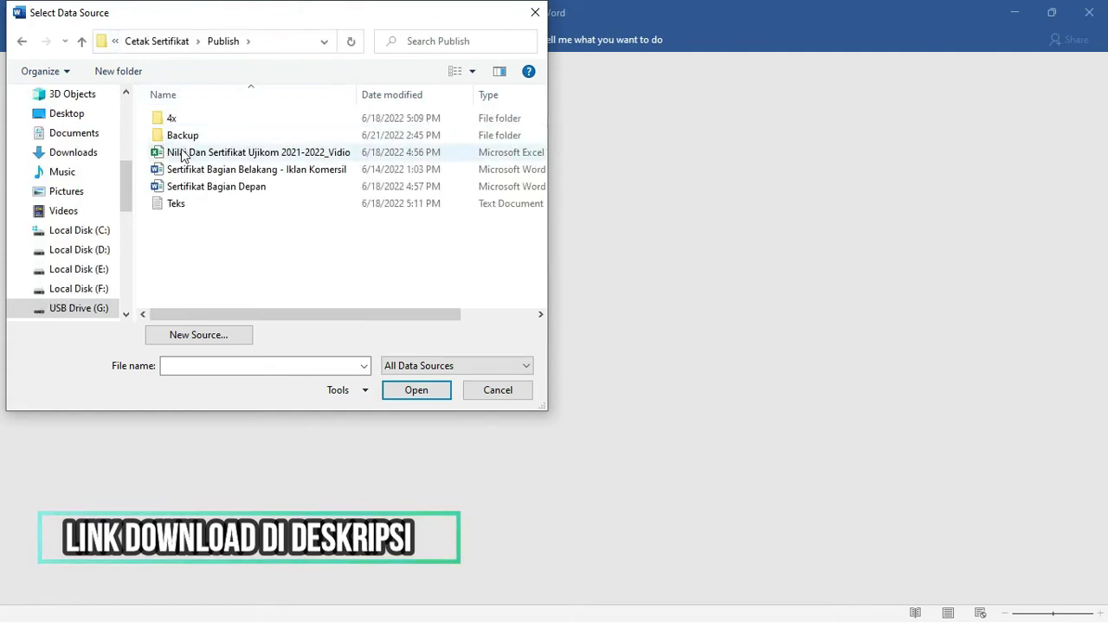
click(177, 154)
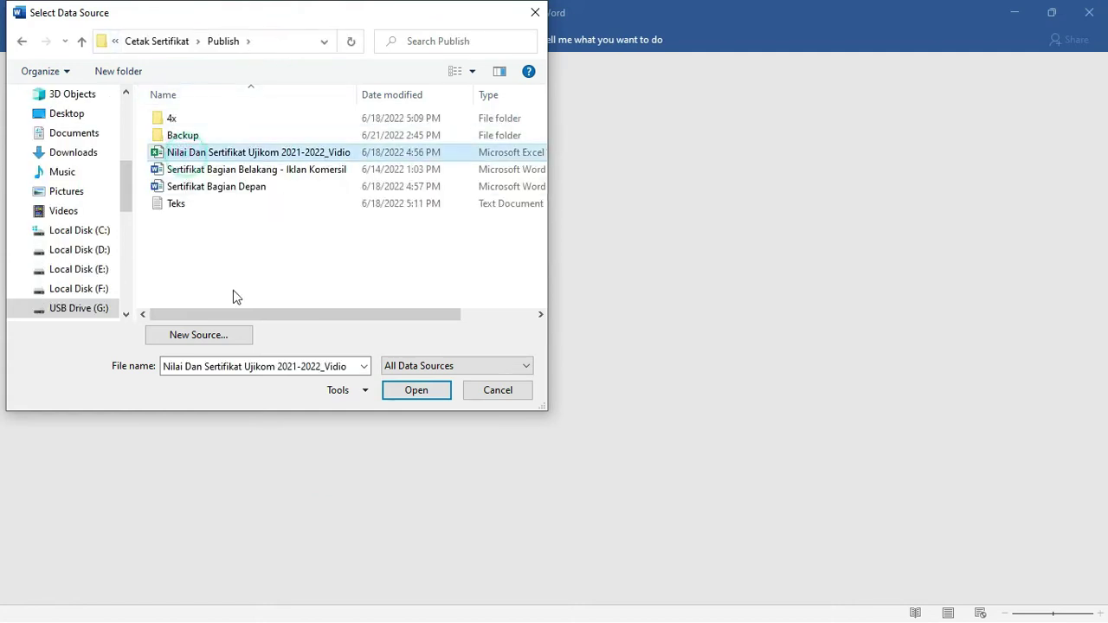
click(415, 391)
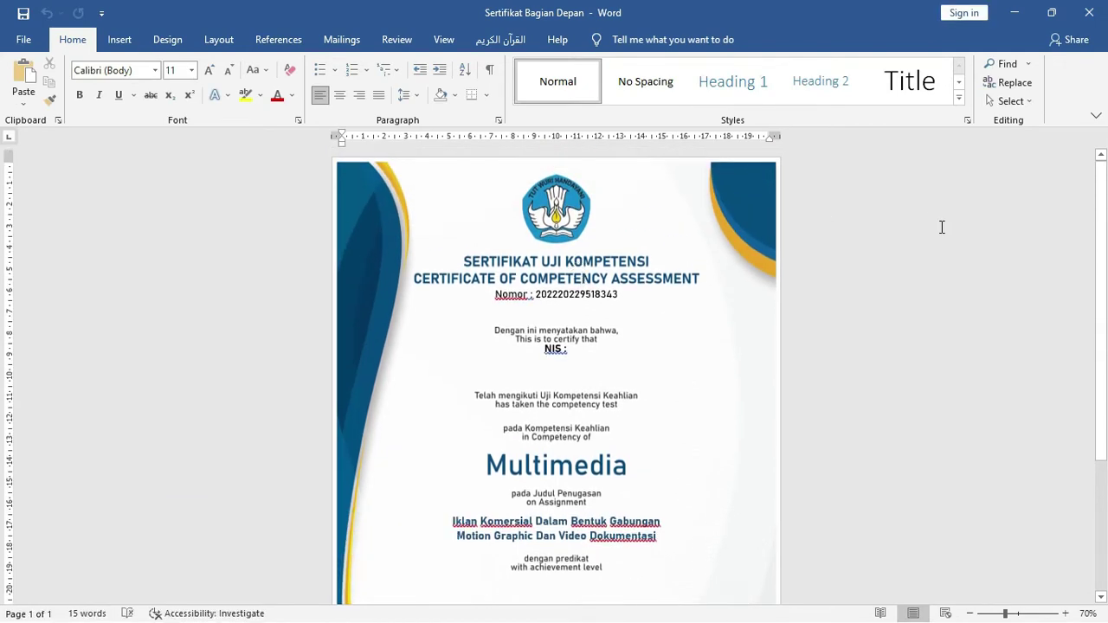
Step: Select the Nomor text box and bring up the Mailings tools
mouse_move(1097, 235)
mouse_down()
mouse_move(1100, 326)
mouse_move(1095, 272)
mouse_up()
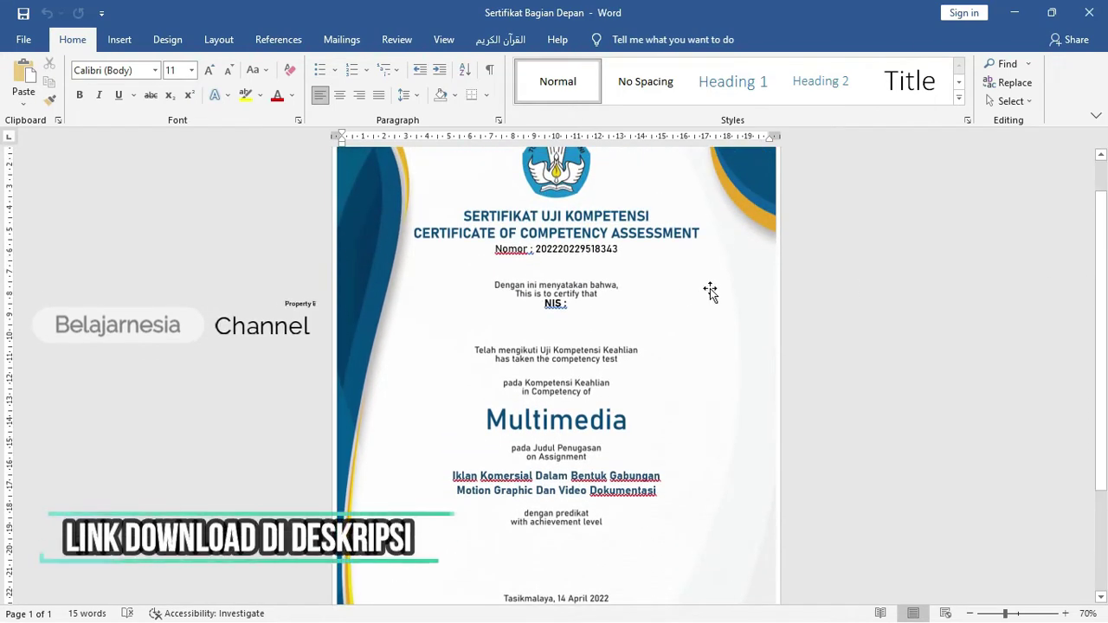
click(603, 251)
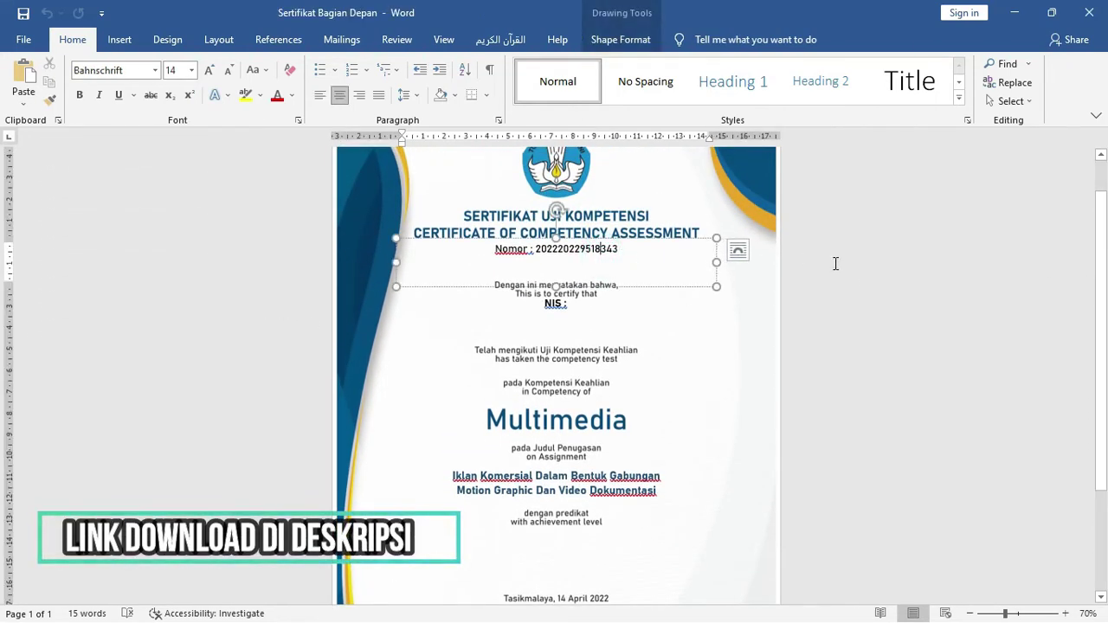
scroll(882, 262, up, 1)
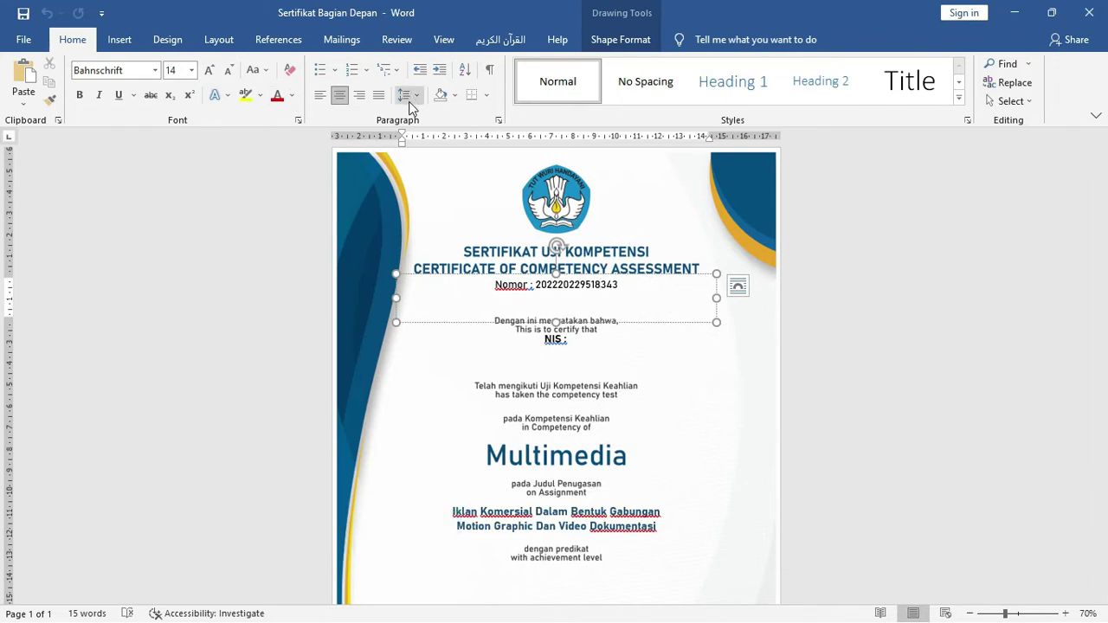
click(346, 39)
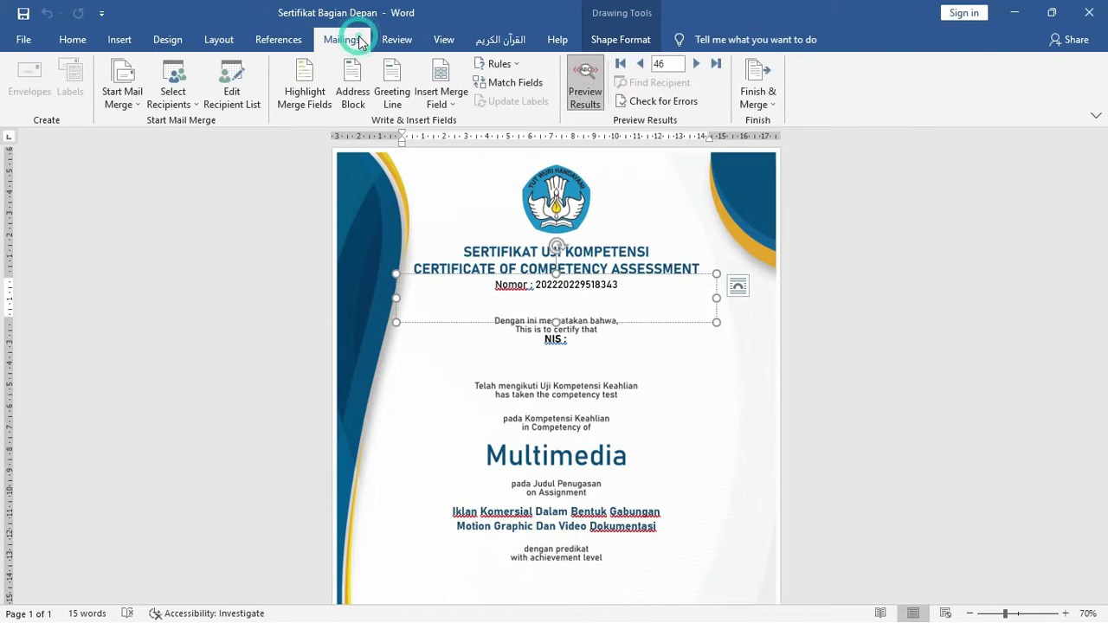
click(586, 82)
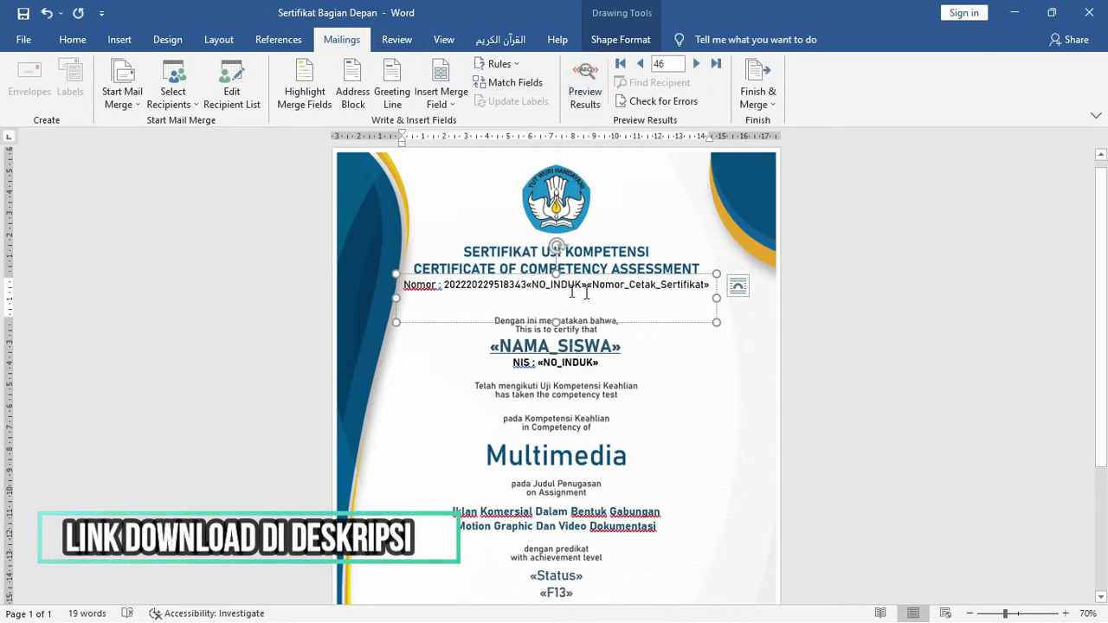
drag(1101, 244, 1101, 374)
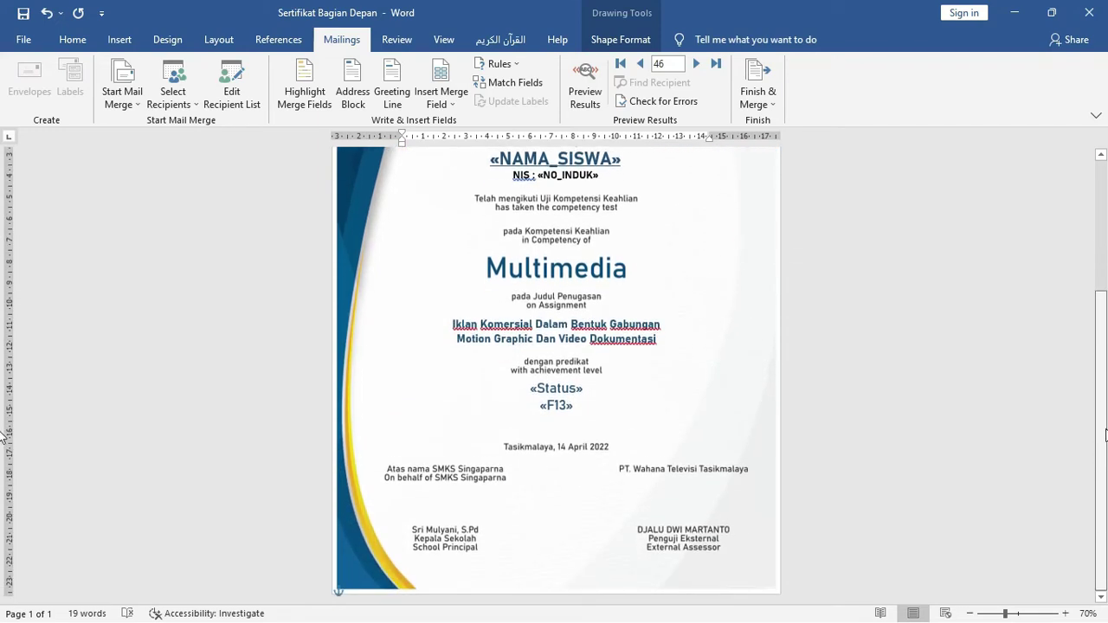
scroll(2, 372, up, 2)
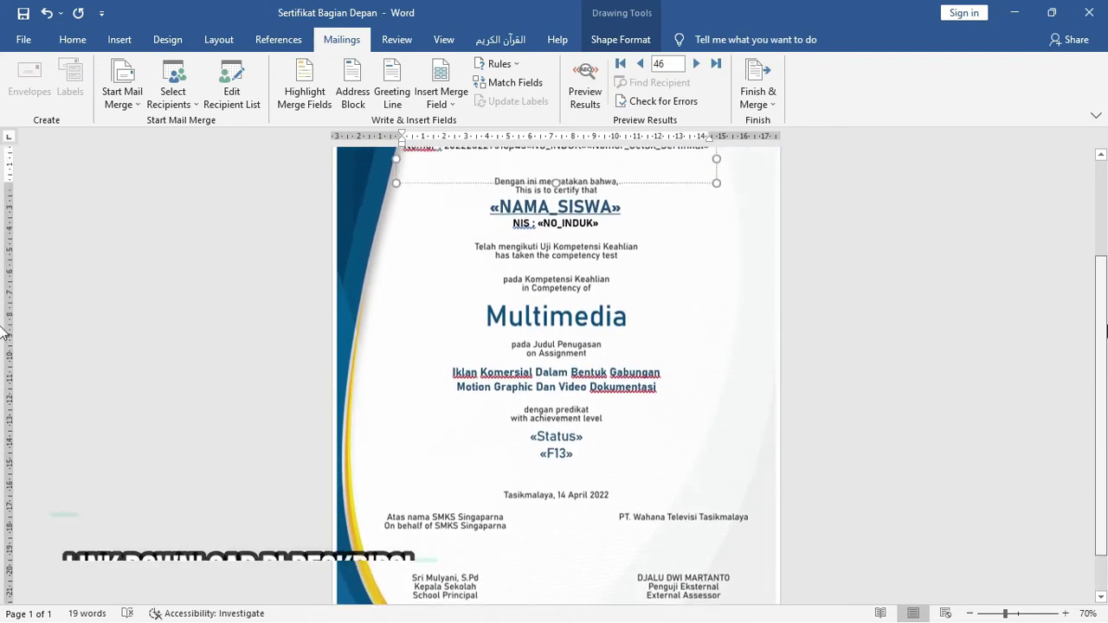
scroll(3, 333, up, 4)
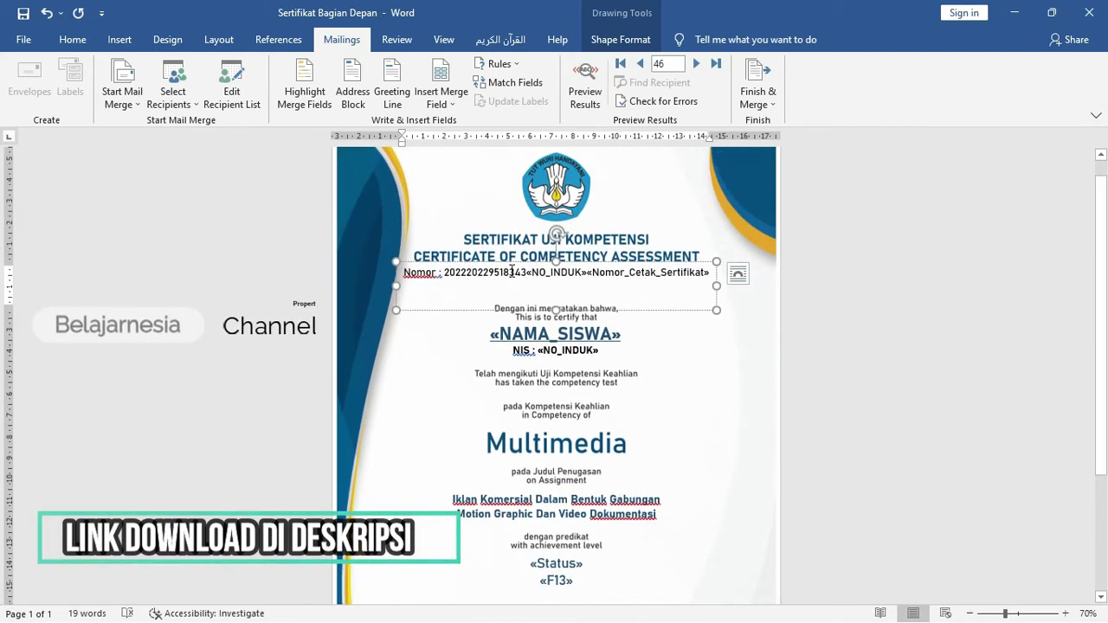
double_click(455, 271)
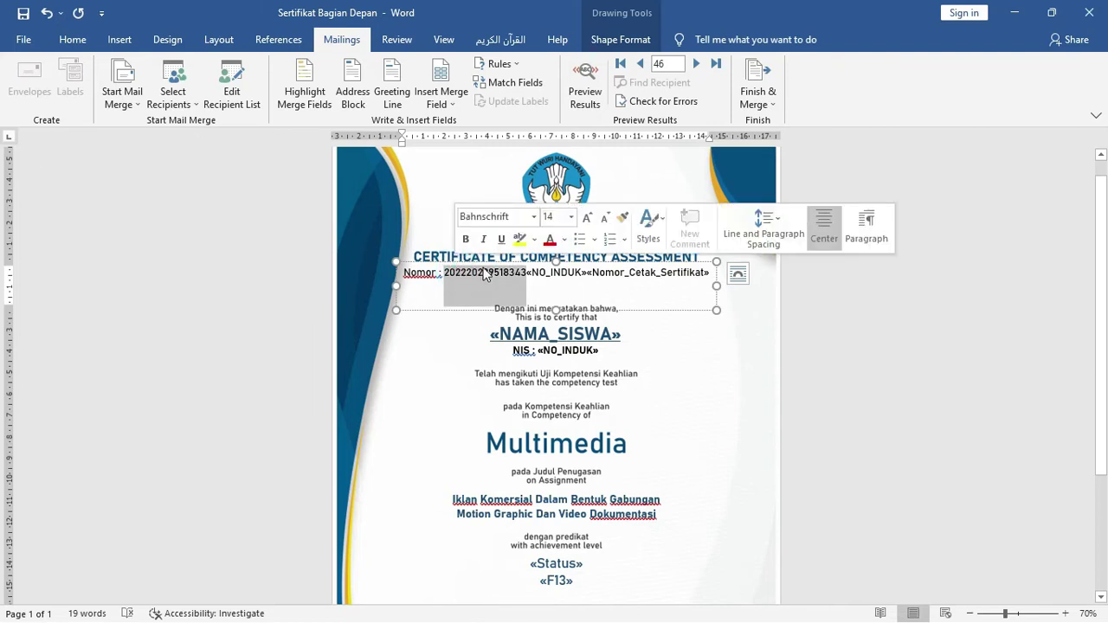
click(550, 273)
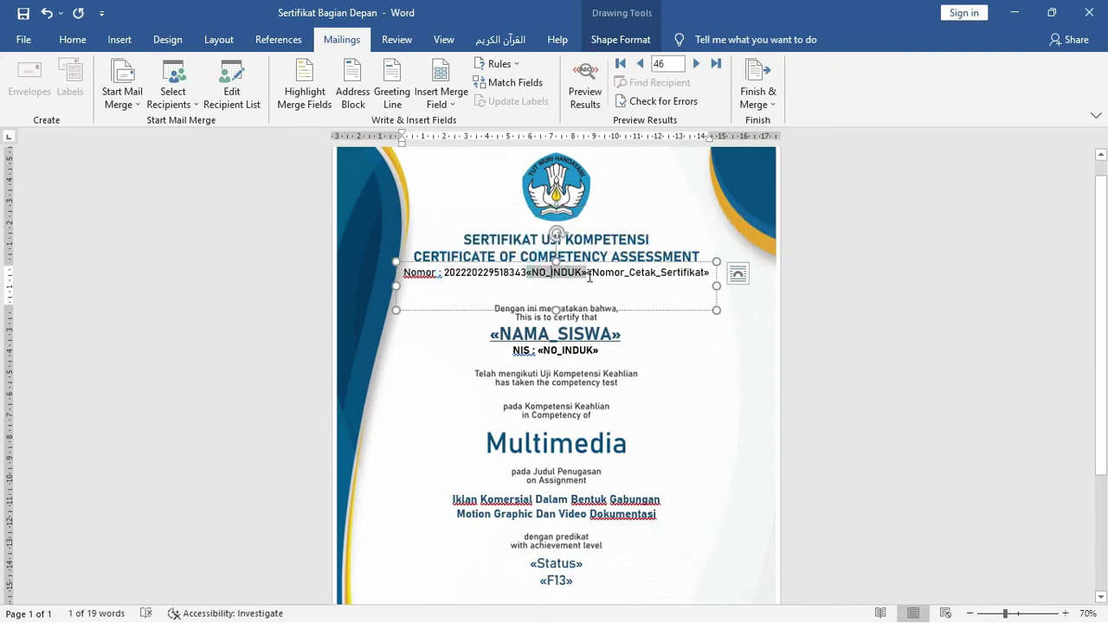
double_click(626, 273)
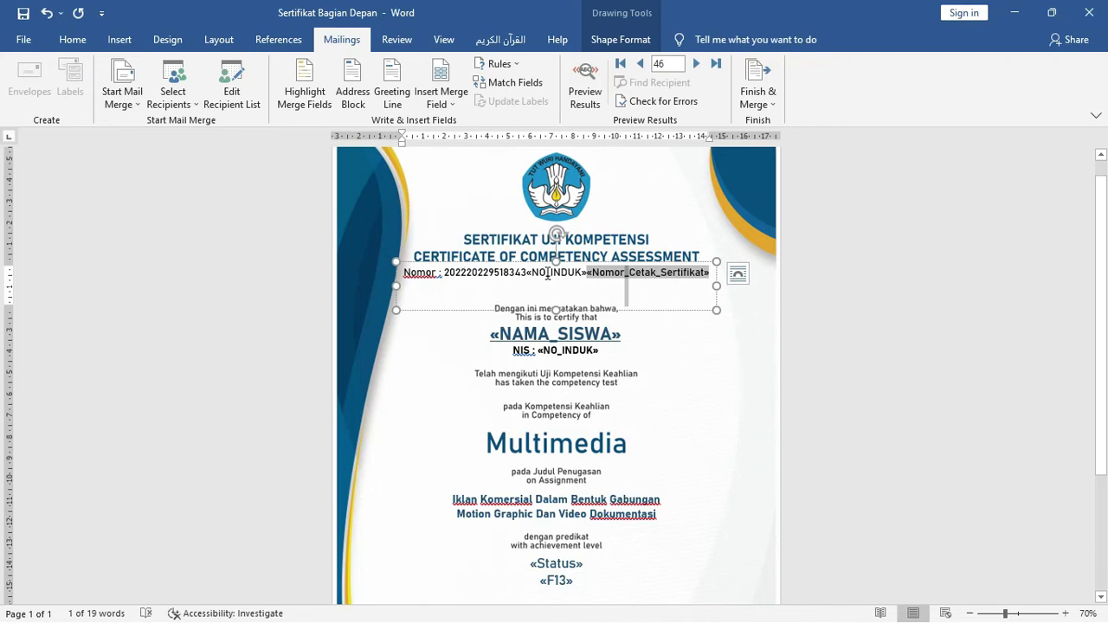
click(577, 343)
scroll(606, 339, down, 1)
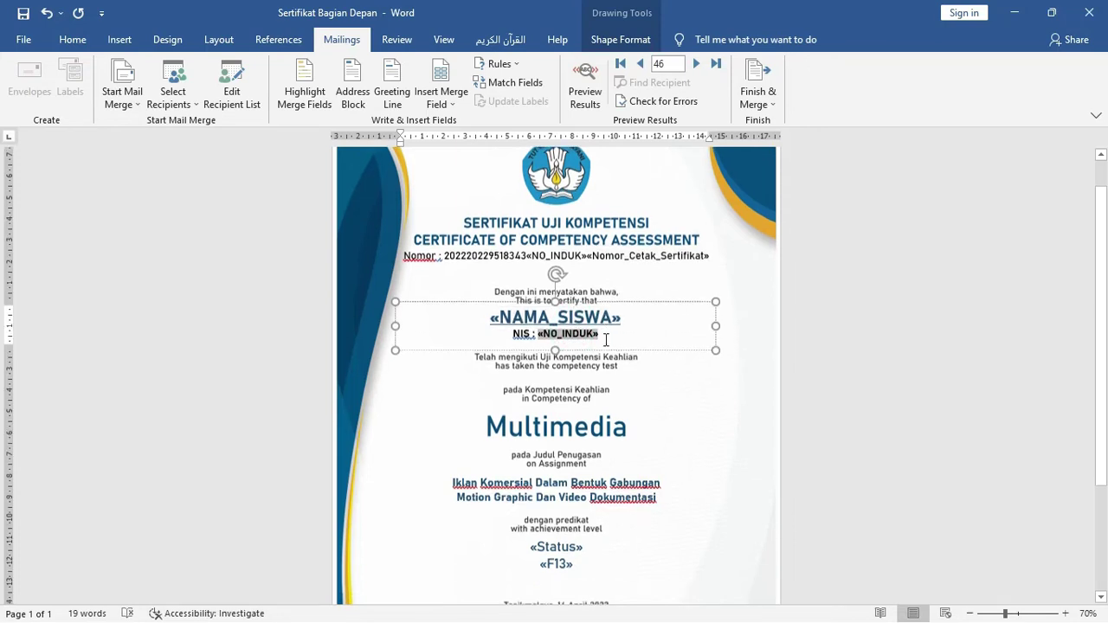
scroll(557, 418, down, 2)
scroll(562, 420, down, 1)
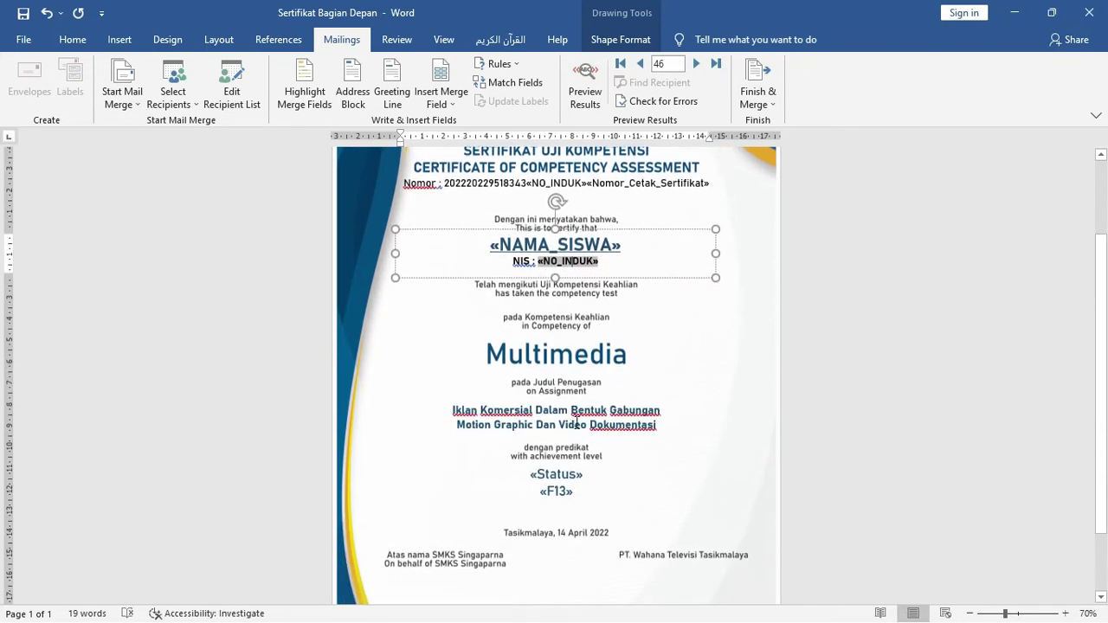
click(565, 471)
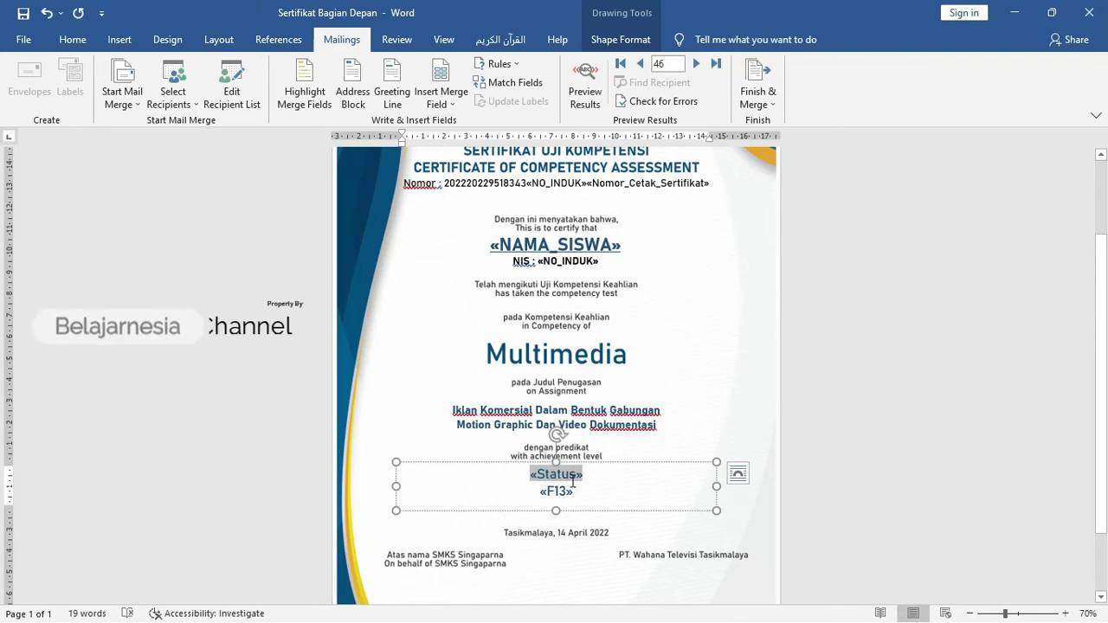
double_click(558, 490)
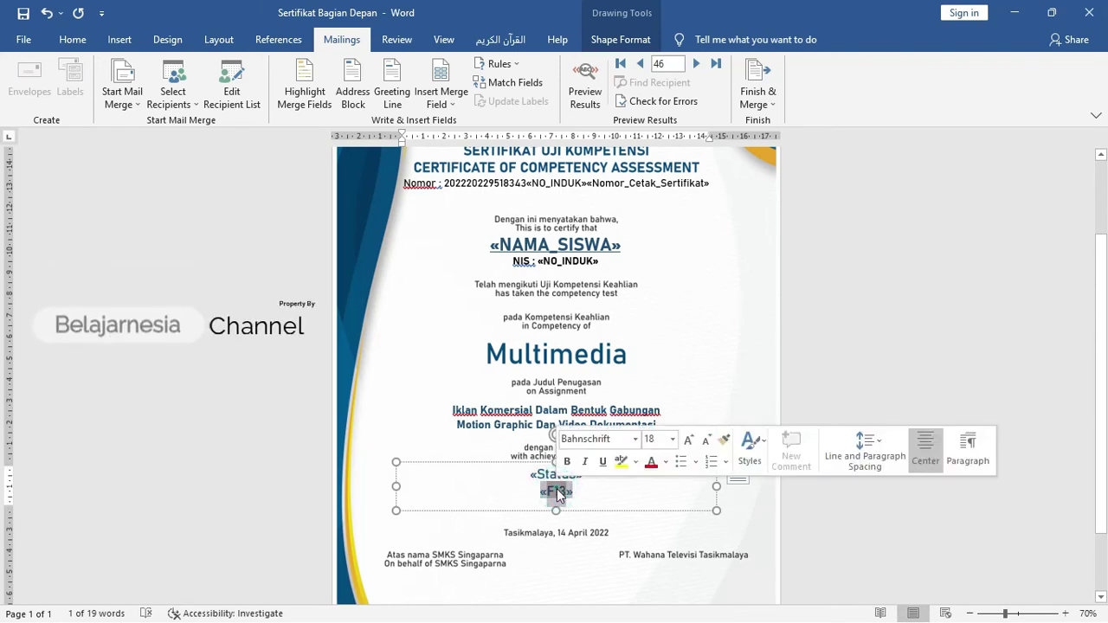
click(576, 83)
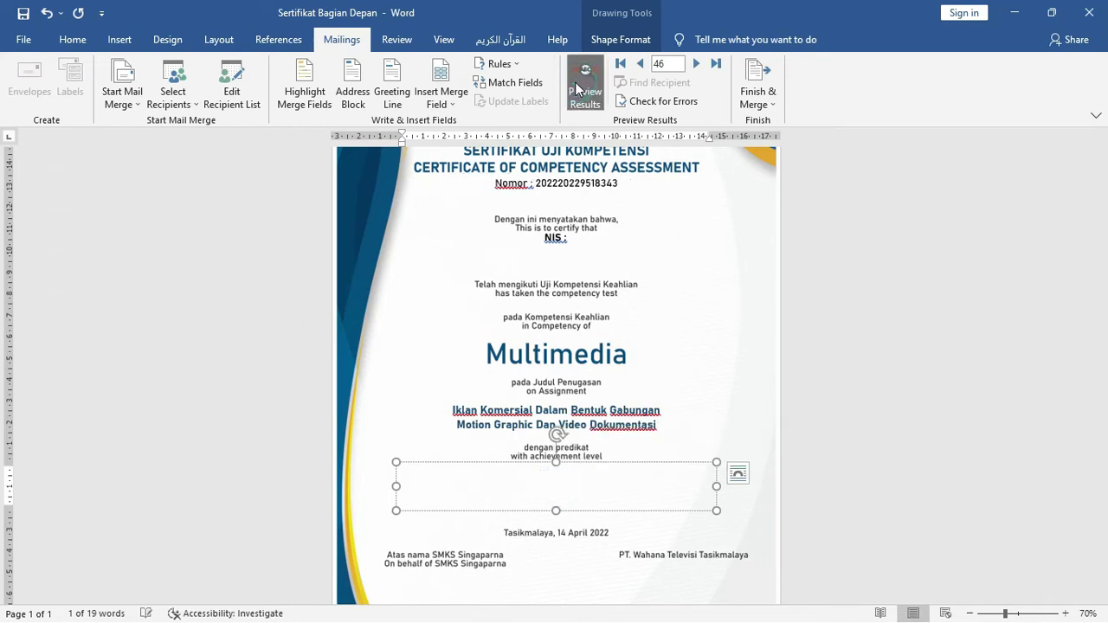
Step: Jump the preview to record 1 and check the merged NIS, certificate number and Kompeten predikat
click(663, 64)
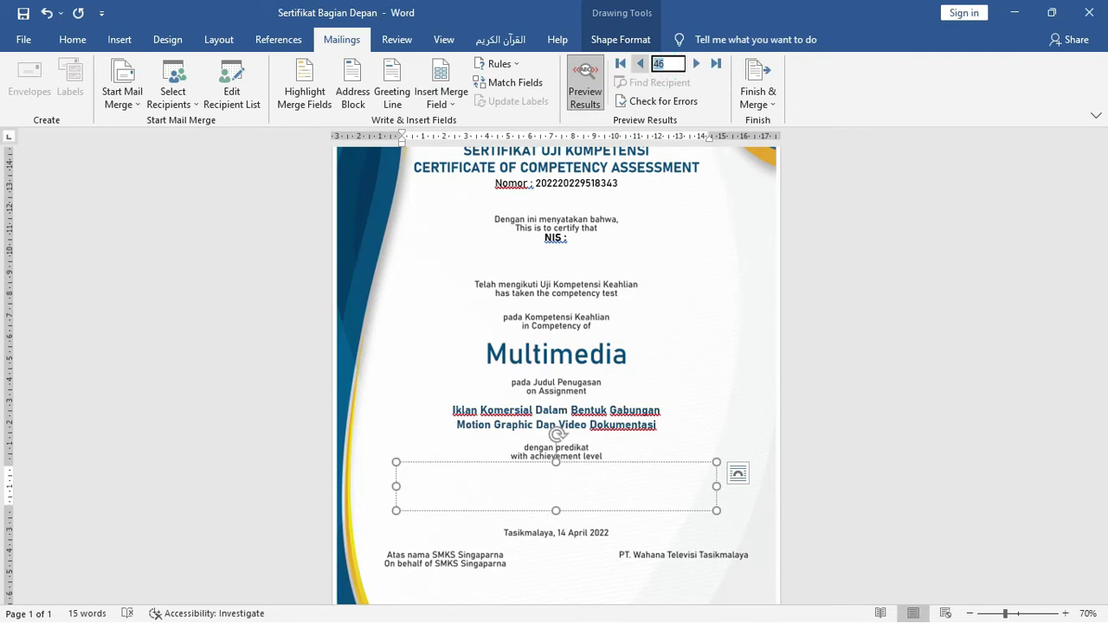
text(1)
key(Return)
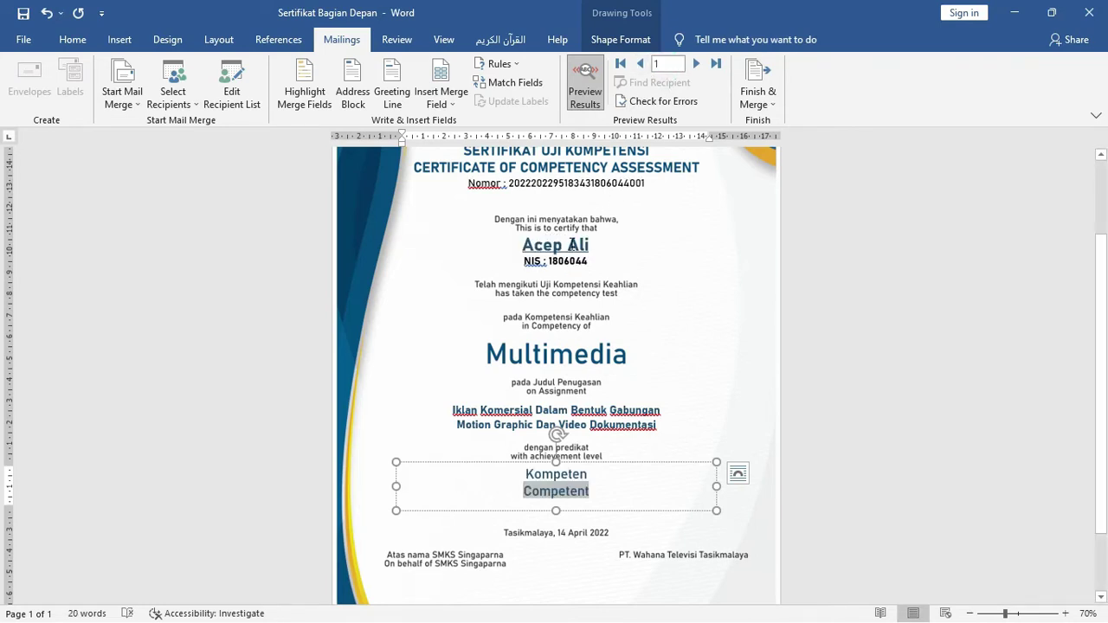
scroll(601, 268, up, 1)
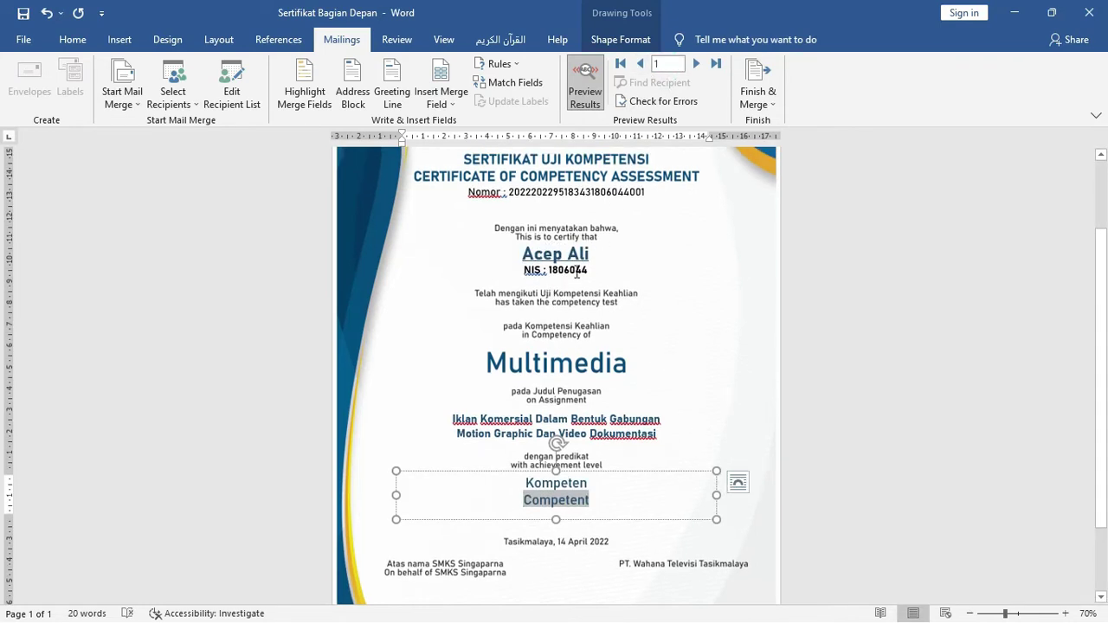
double_click(577, 272)
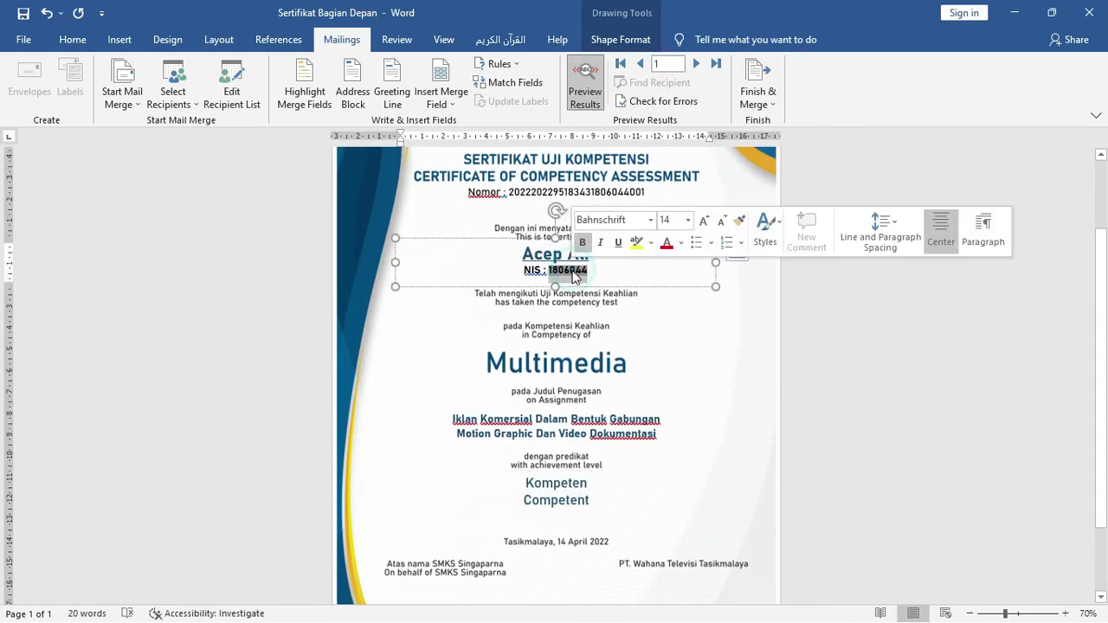
double_click(618, 193)
drag(629, 192, 591, 192)
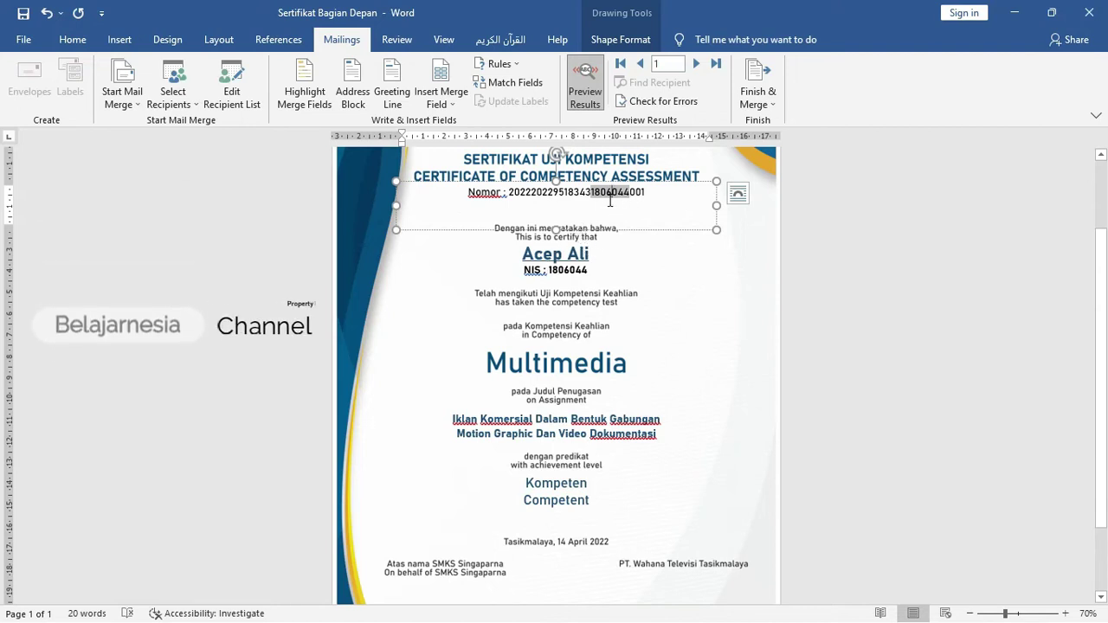
double_click(578, 272)
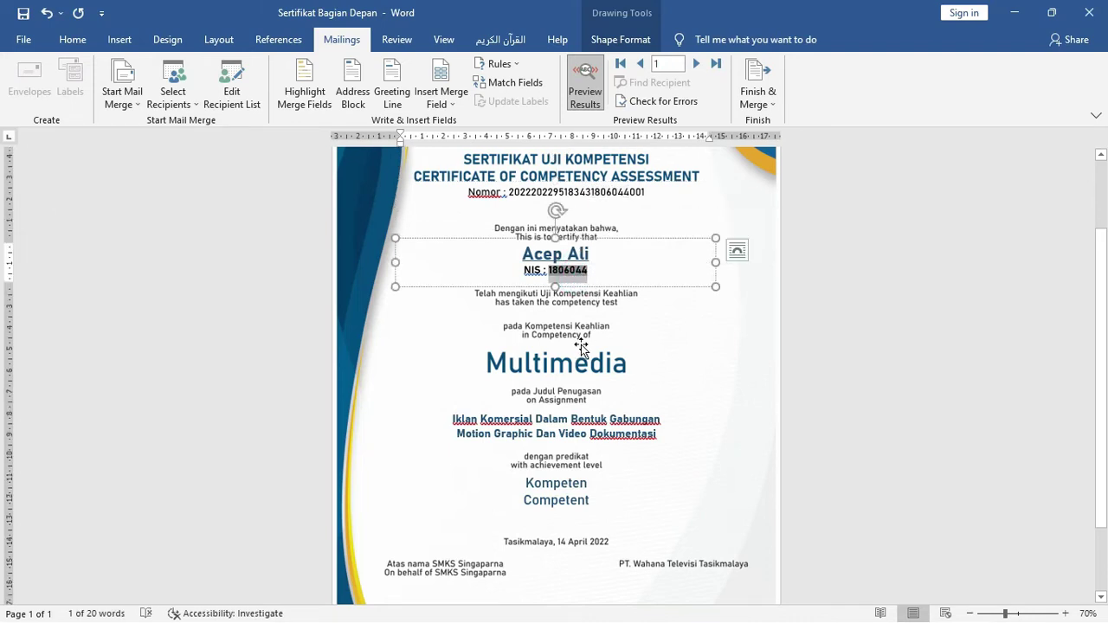
double_click(567, 482)
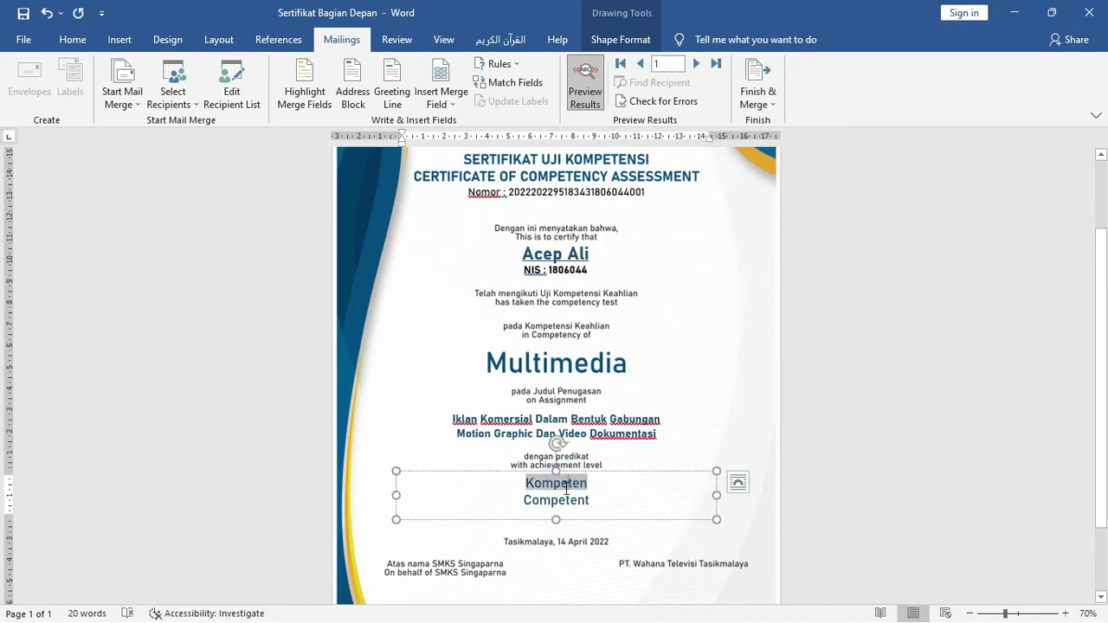
click(695, 64)
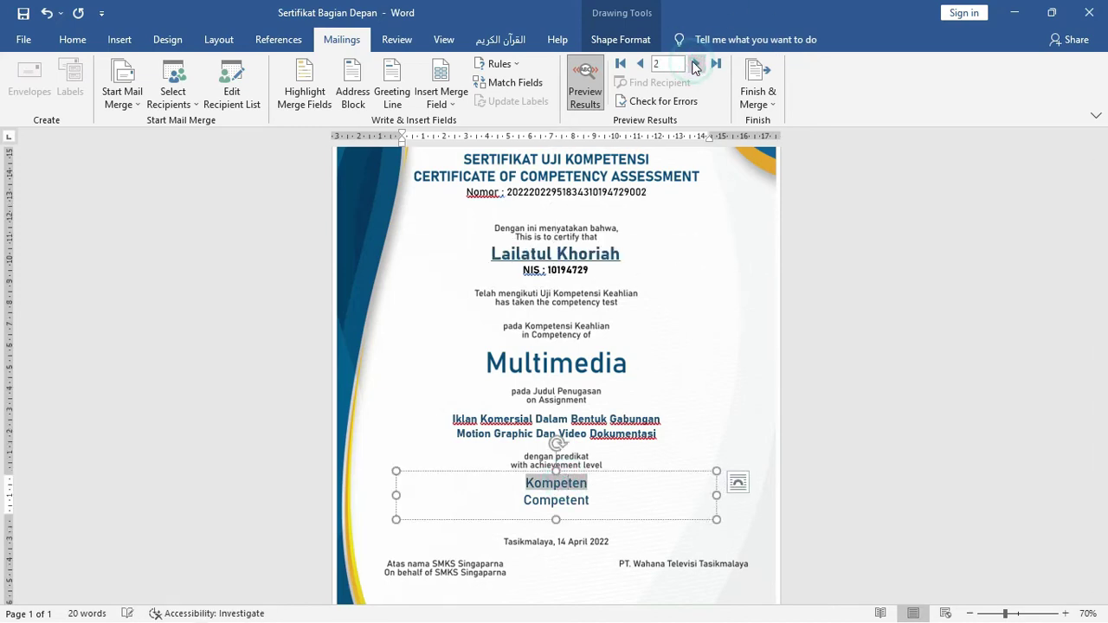
click(694, 65)
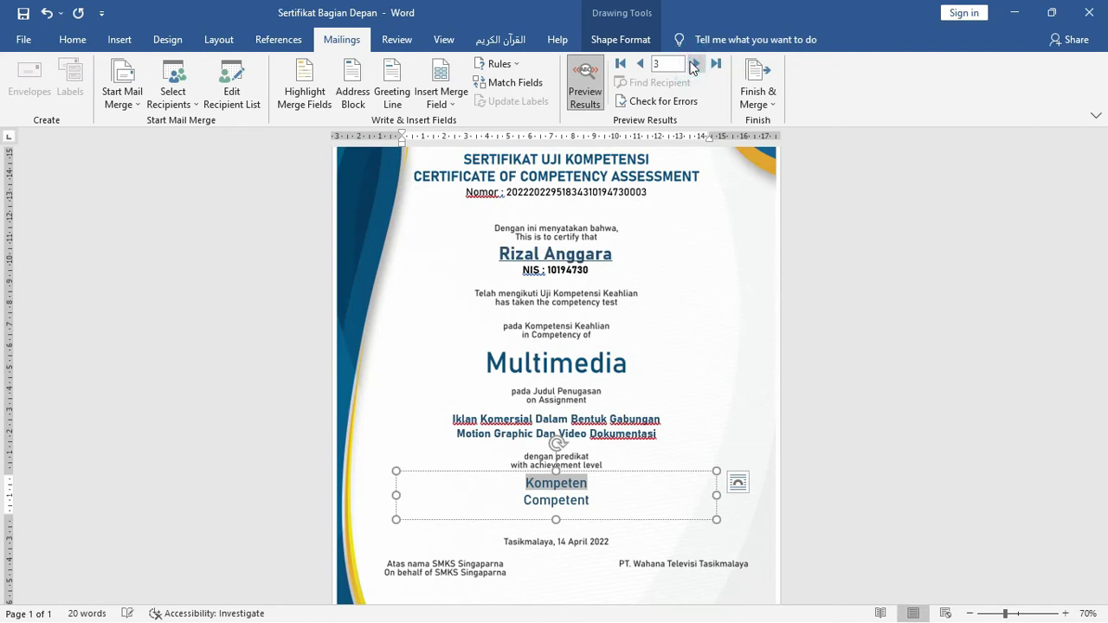
click(694, 65)
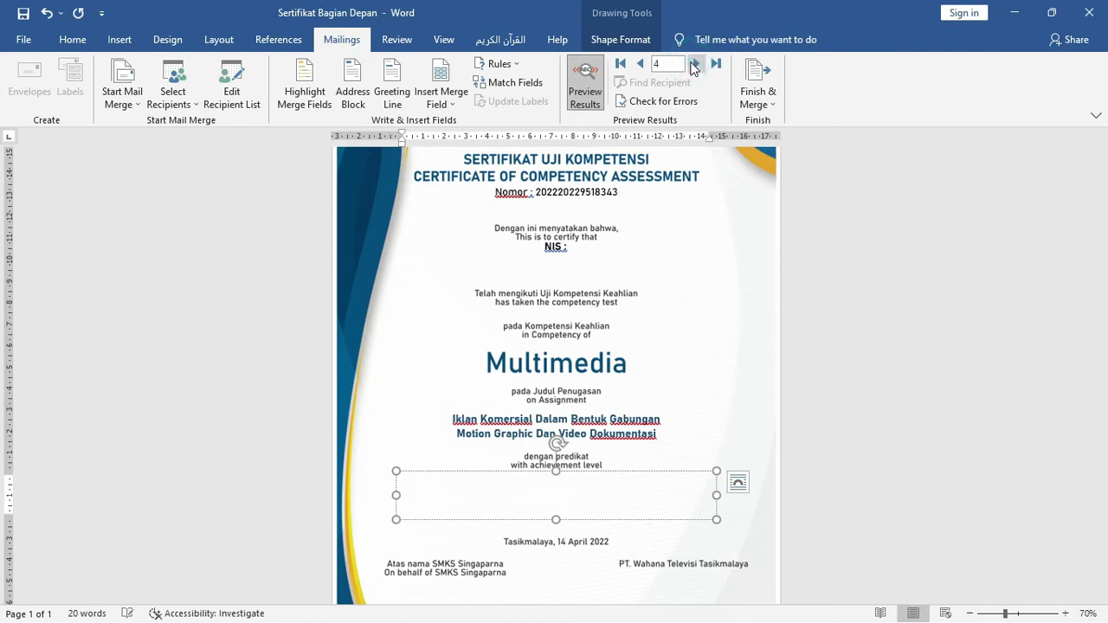
click(642, 64)
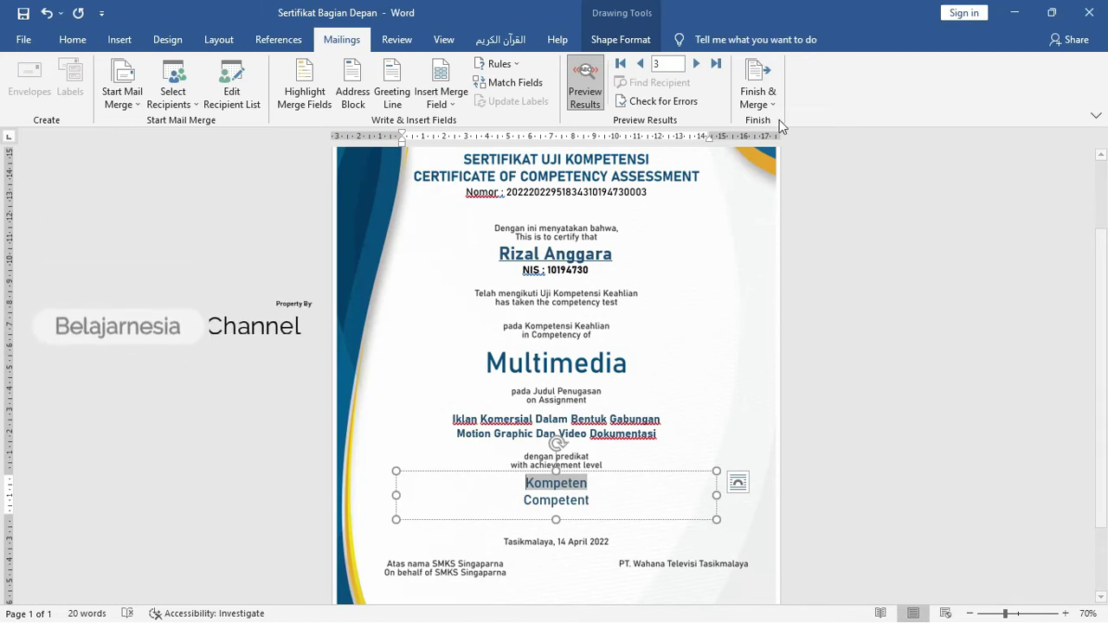
scroll(662, 246, up, 2)
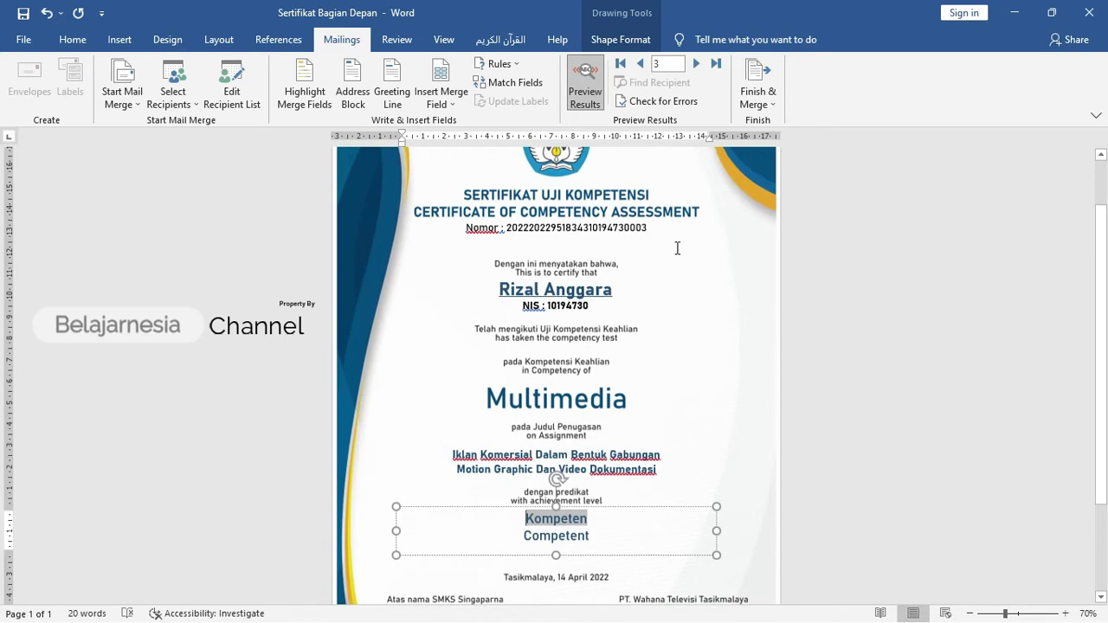
scroll(655, 233, up, 1)
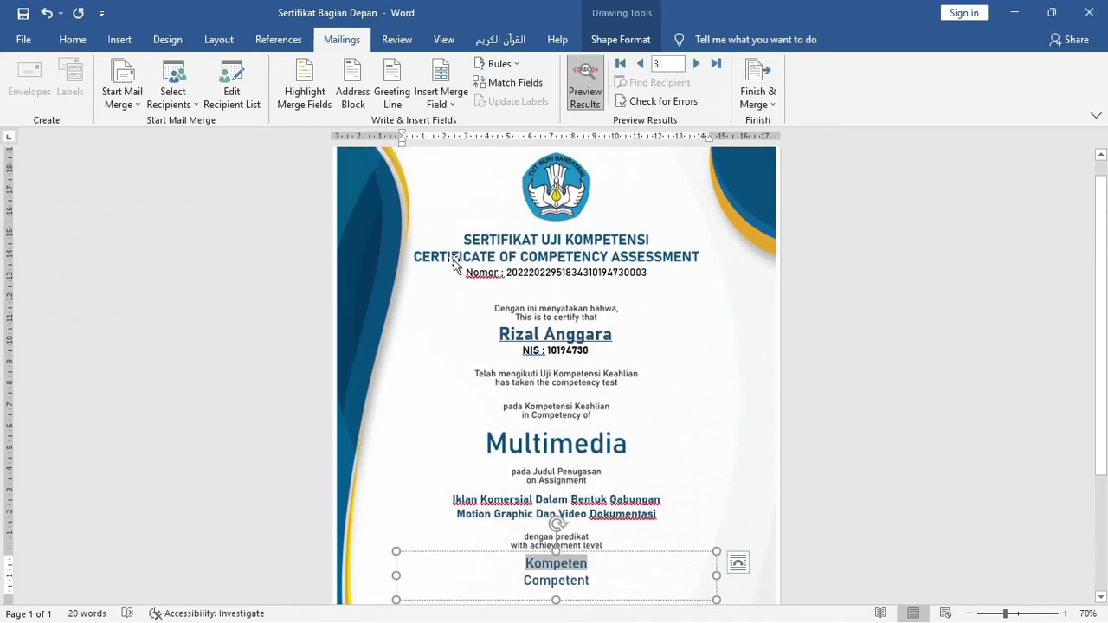
drag(528, 272, 573, 293)
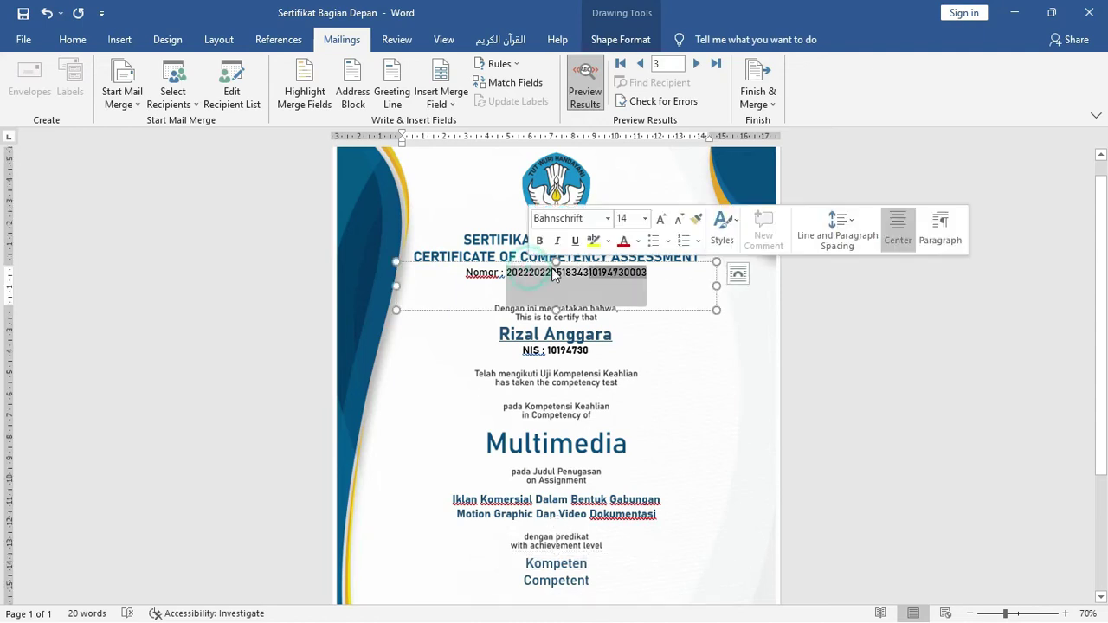
scroll(604, 272, down, 1)
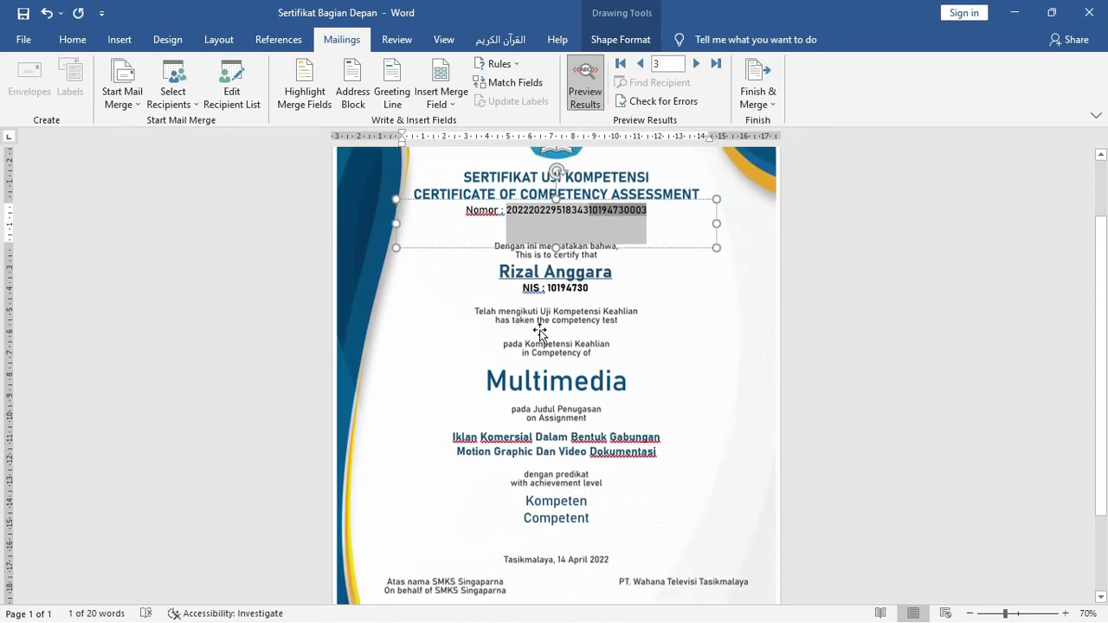
scroll(544, 357, down, 1)
click(558, 377)
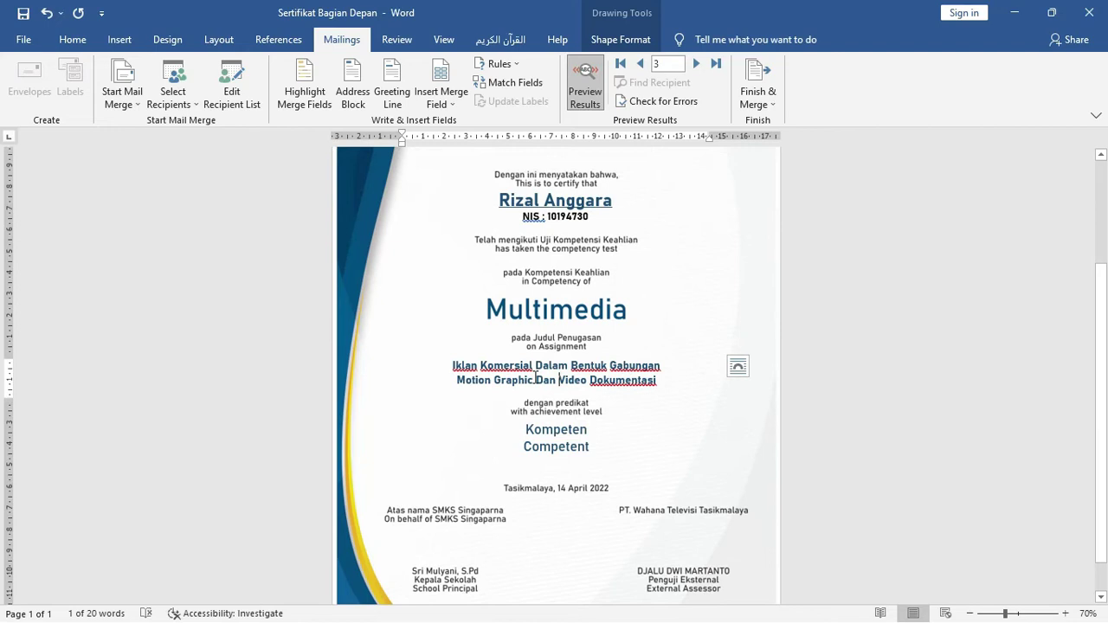
Step: Inspect the assignment title and background picture, then close the front certificate
drag(443, 366, 649, 381)
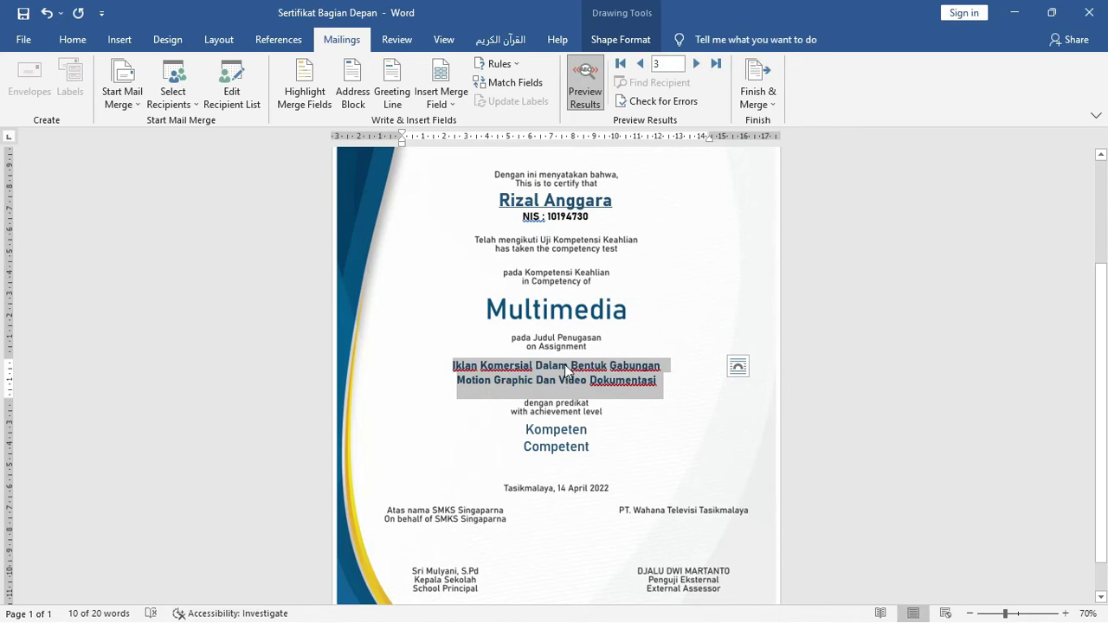
scroll(561, 397, down, 1)
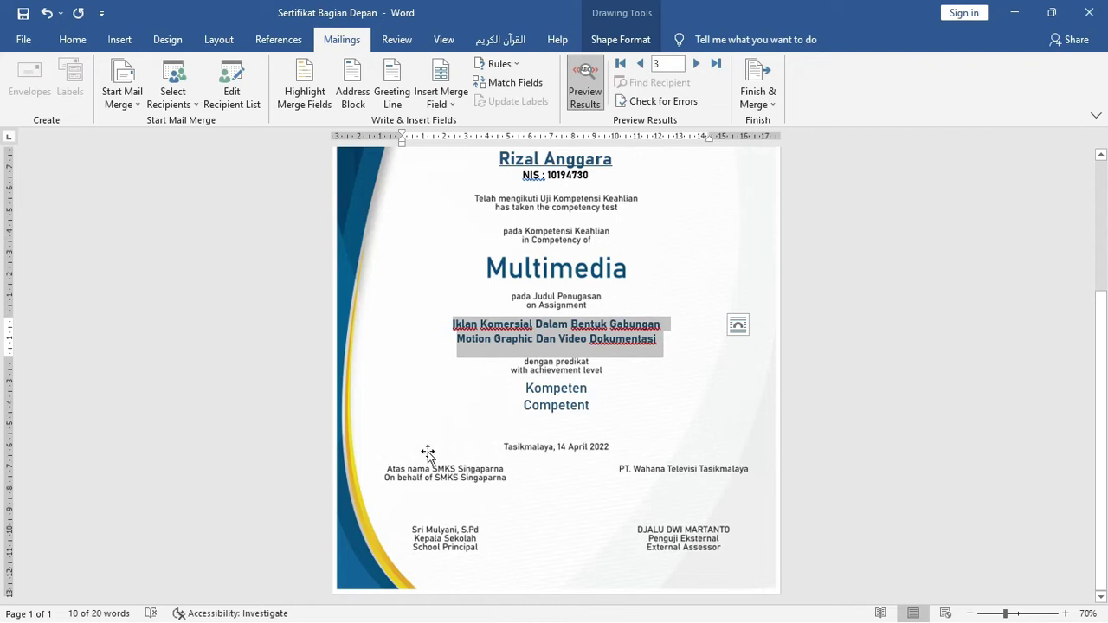
click(424, 481)
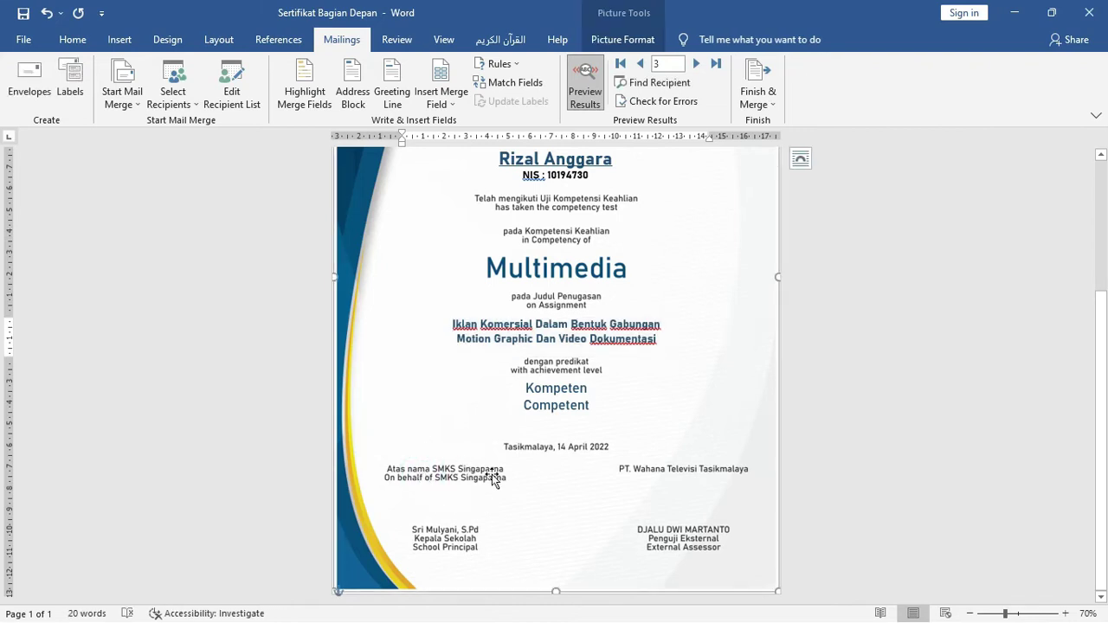
scroll(462, 346, up, 1)
scroll(467, 306, down, 1)
scroll(460, 306, up, 1)
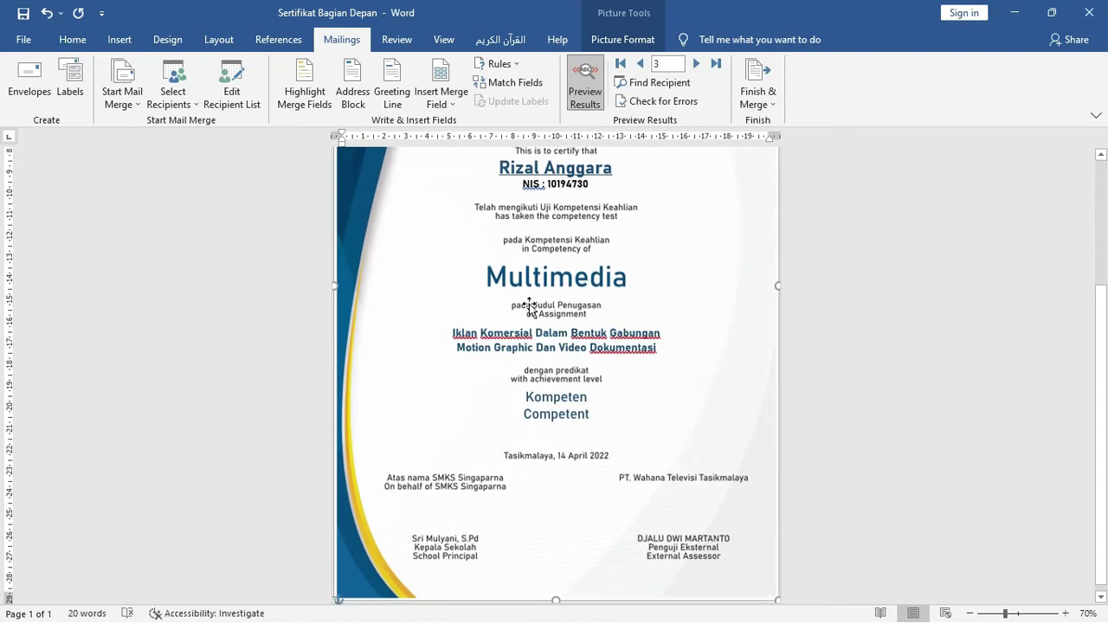
click(1089, 19)
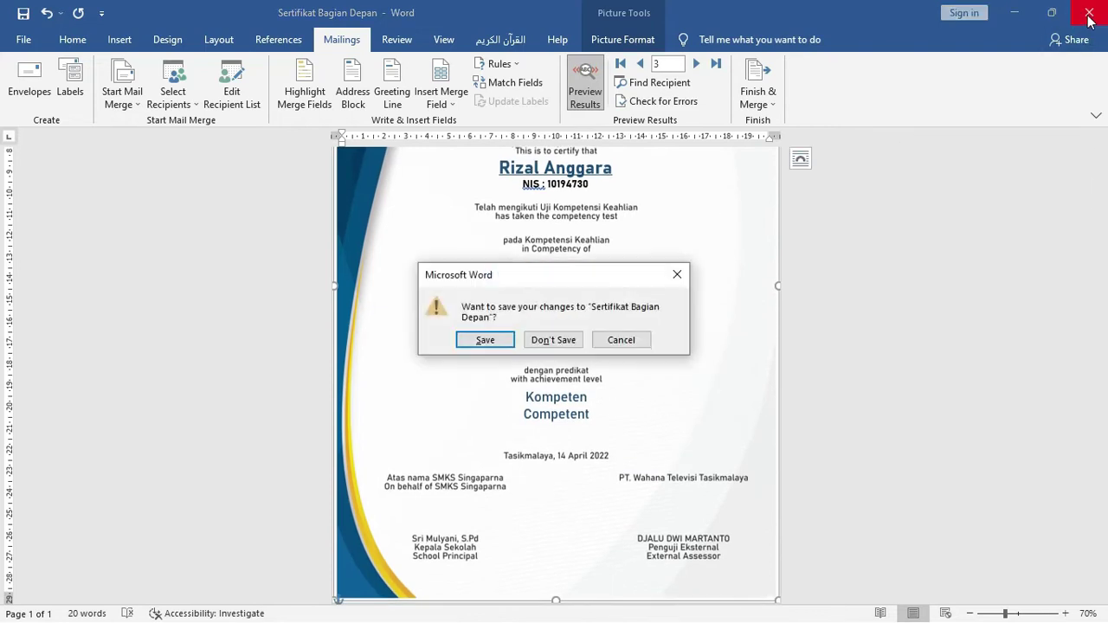
Step: Save the front certificate and open Sertifikat Bagian Belakang - Iklan Komersil
click(499, 342)
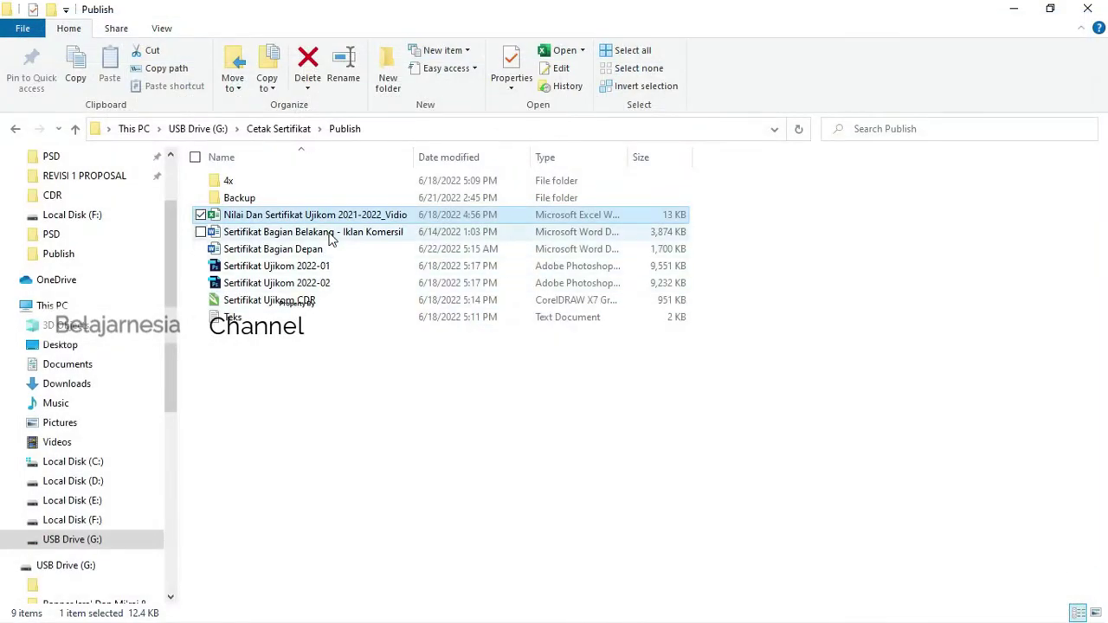
double_click(329, 239)
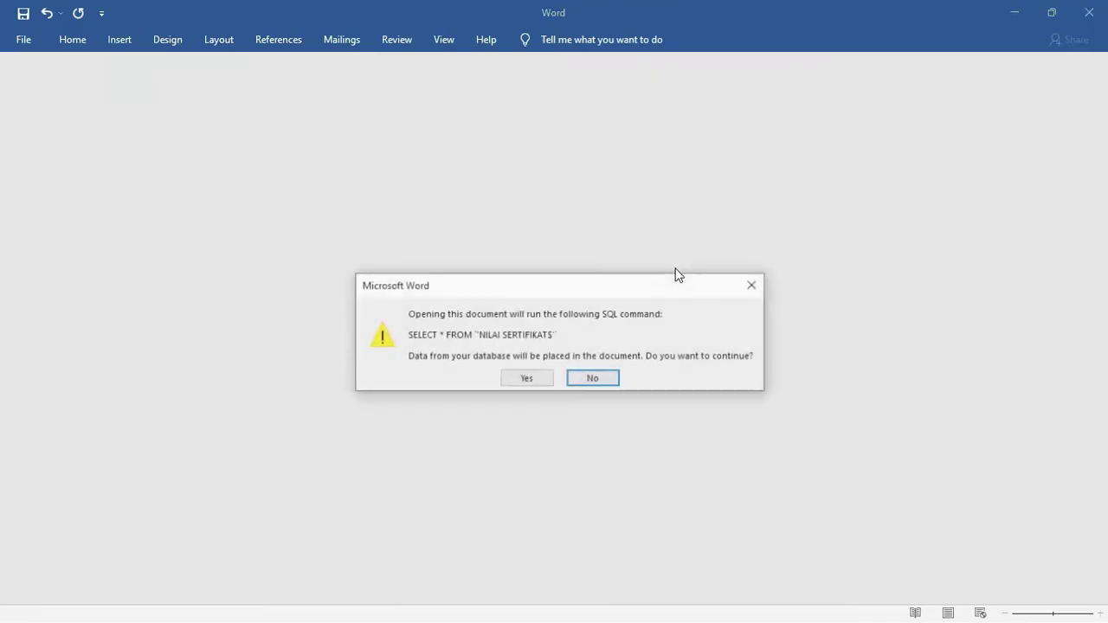
Step: Allow the query and link the back certificate to the Nilai Excel workbook in G:\Cetak Sertifikat\Publish
click(529, 381)
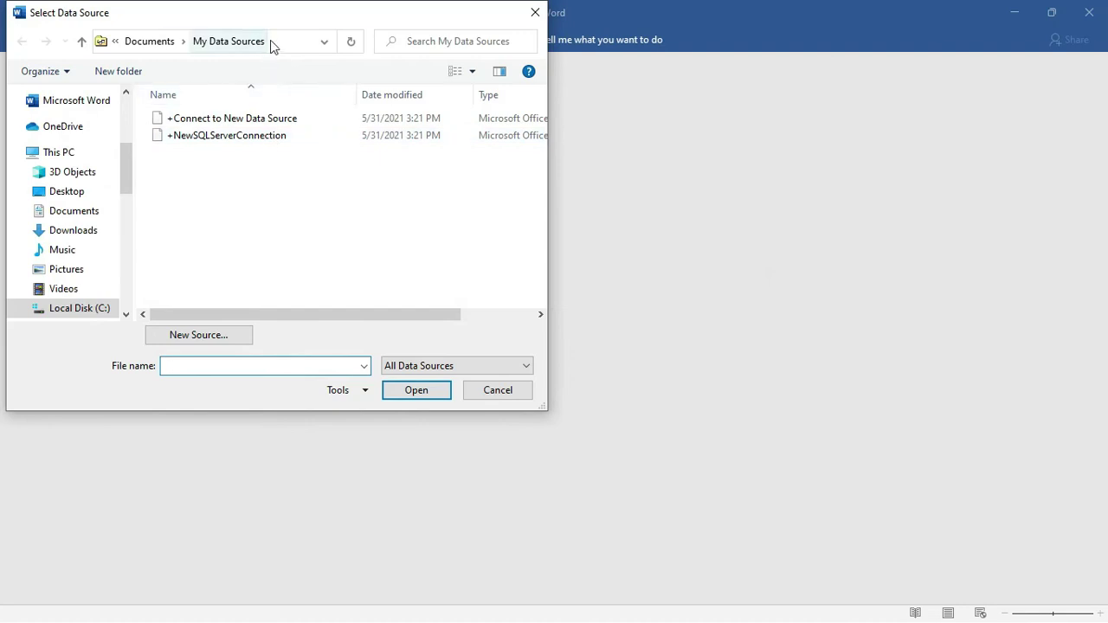
click(271, 40)
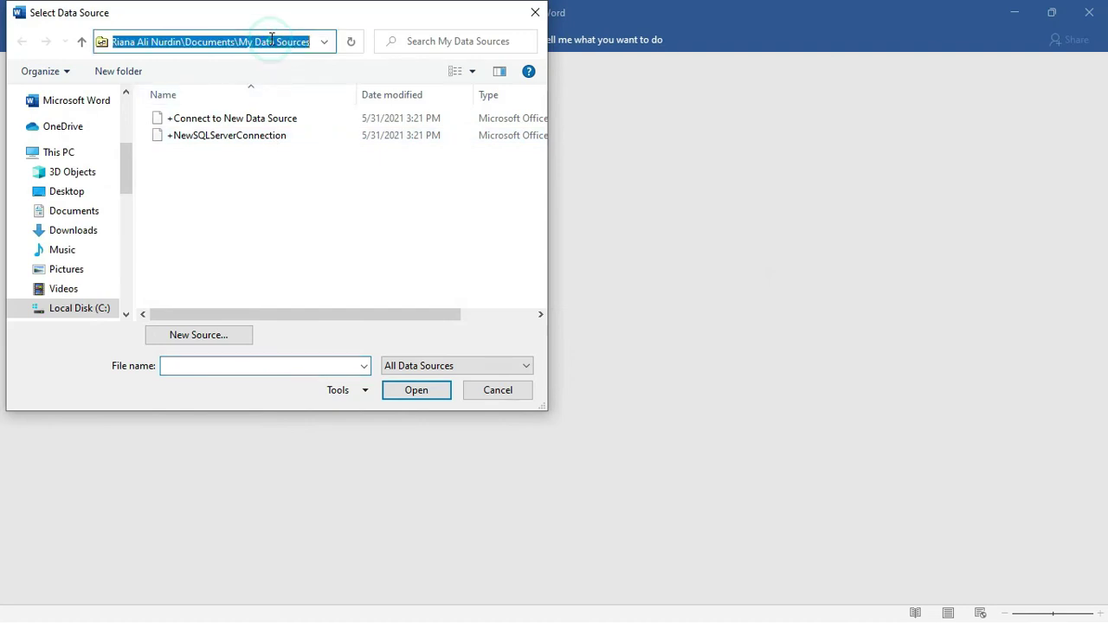
text(G:\Cetak Sertifikat\Publish)
key(Return)
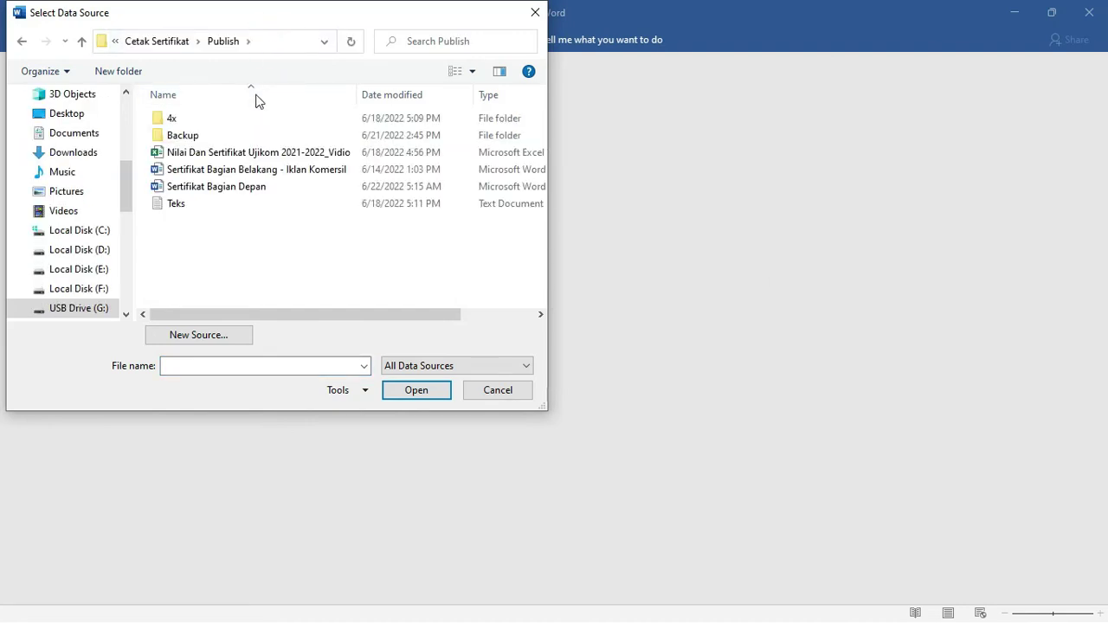
click(232, 150)
click(416, 390)
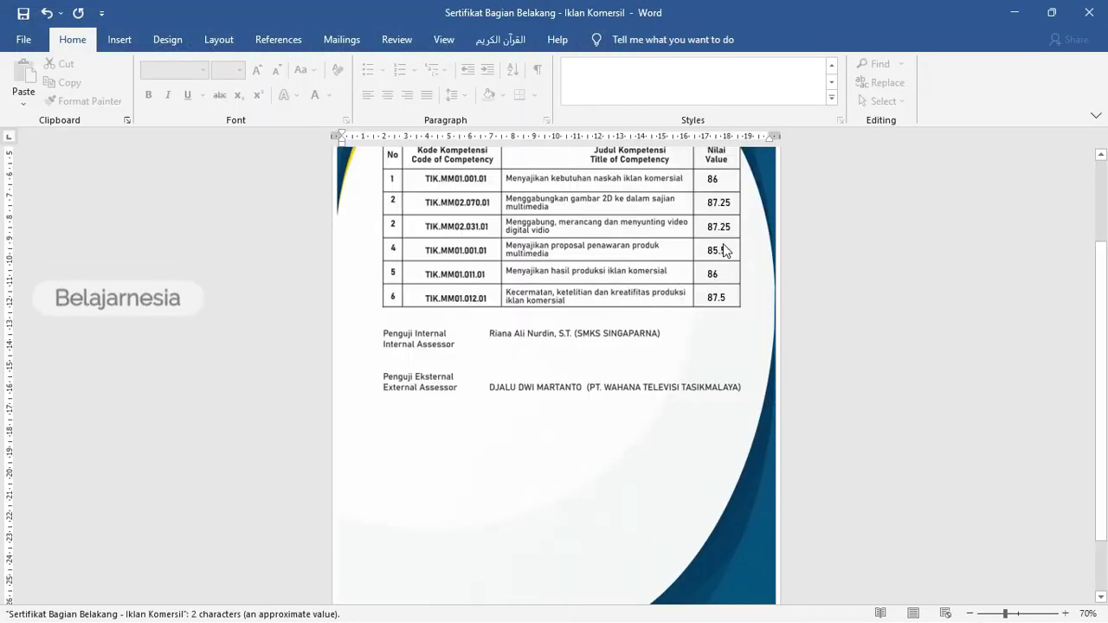
Step: Select the text box holding the Value scores in the competency table
click(542, 230)
scroll(542, 229, up, 2)
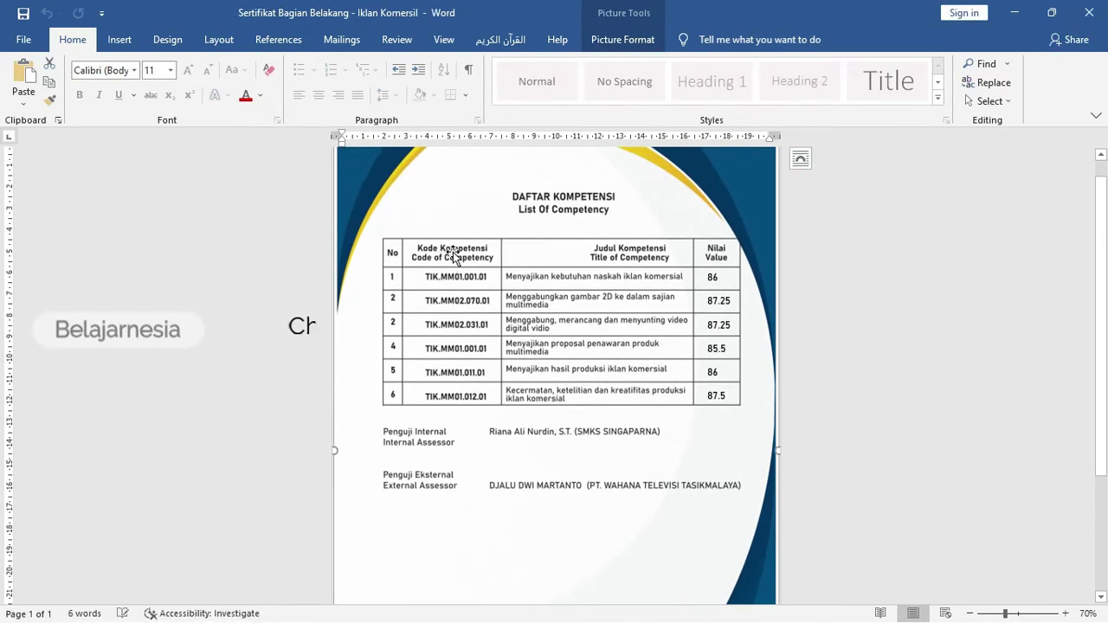
click(629, 253)
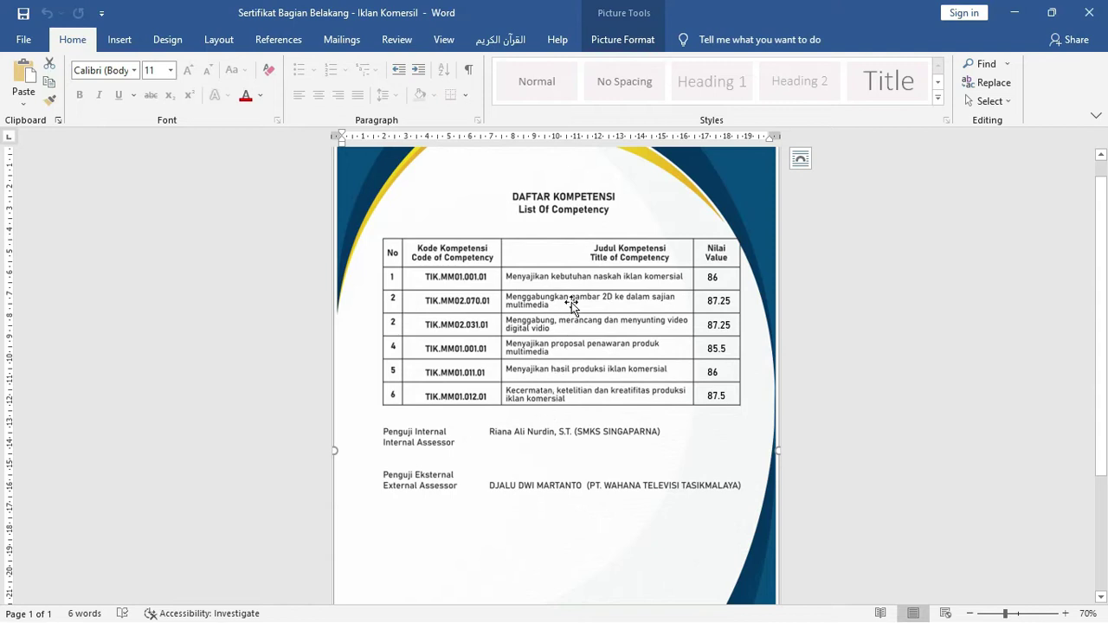
click(712, 293)
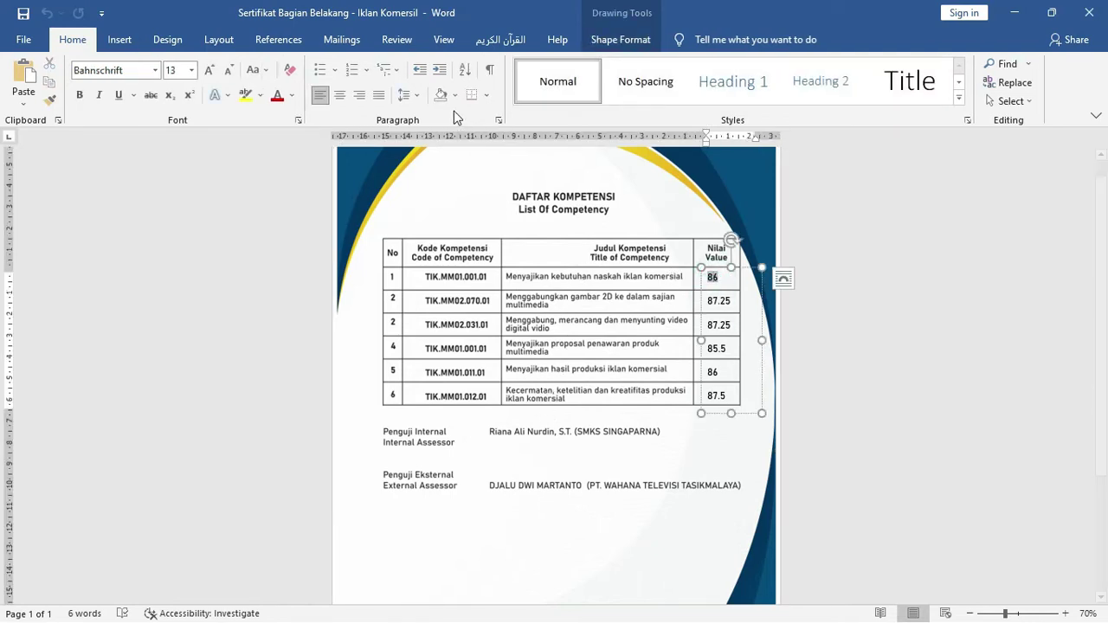
Step: Turn on Preview Results and browse forward to record 3, then back
click(341, 39)
click(585, 86)
click(698, 64)
click(698, 64)
click(641, 64)
Step: Browse the previewed records up to record 4, which has no scores
click(641, 64)
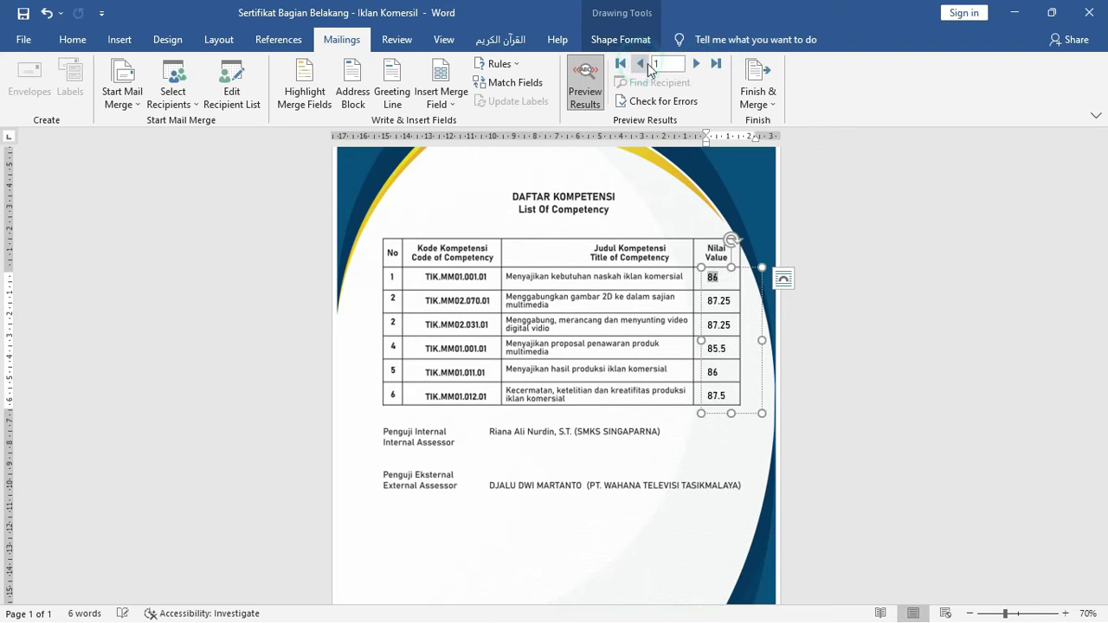
click(694, 64)
click(694, 64)
click(694, 64)
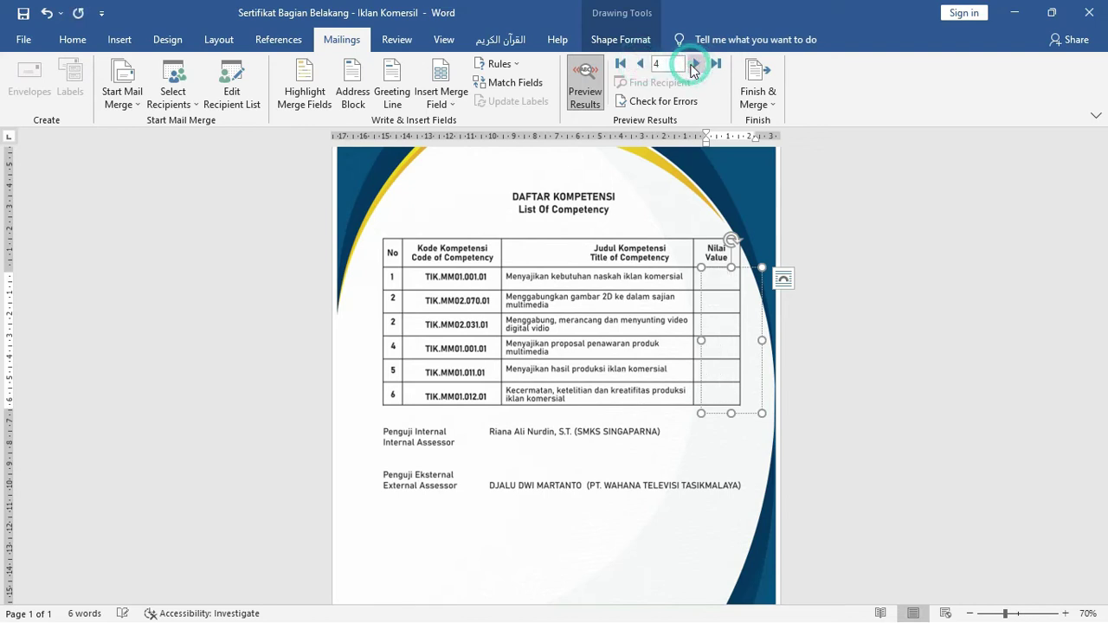
click(666, 63)
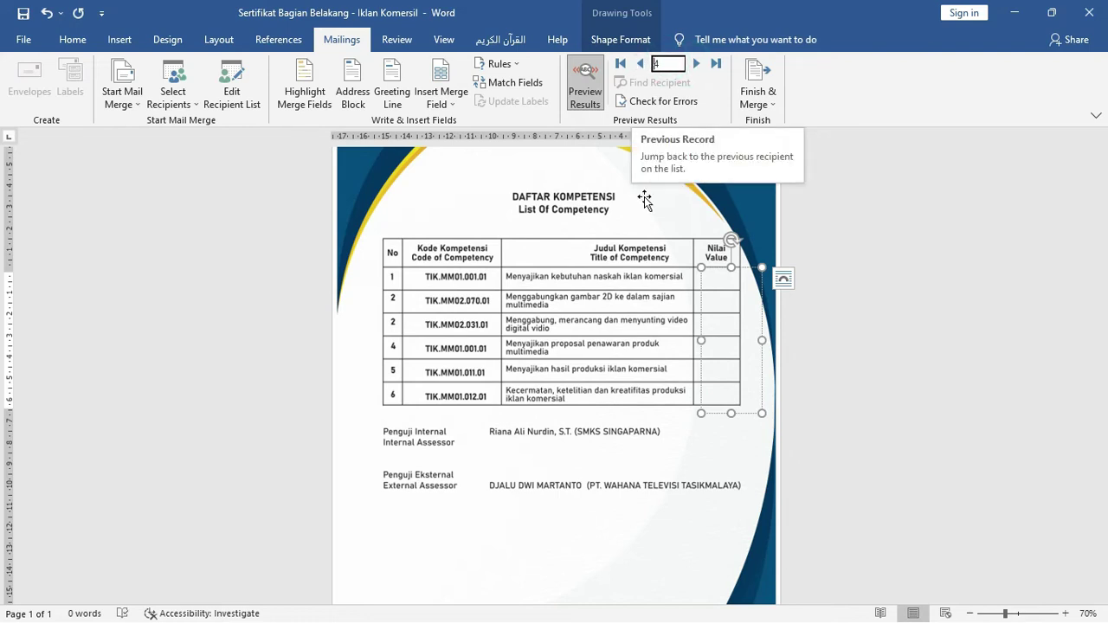
Step: Return to record 3's scores and close the back certificate without saving
scroll(597, 277, down, 1)
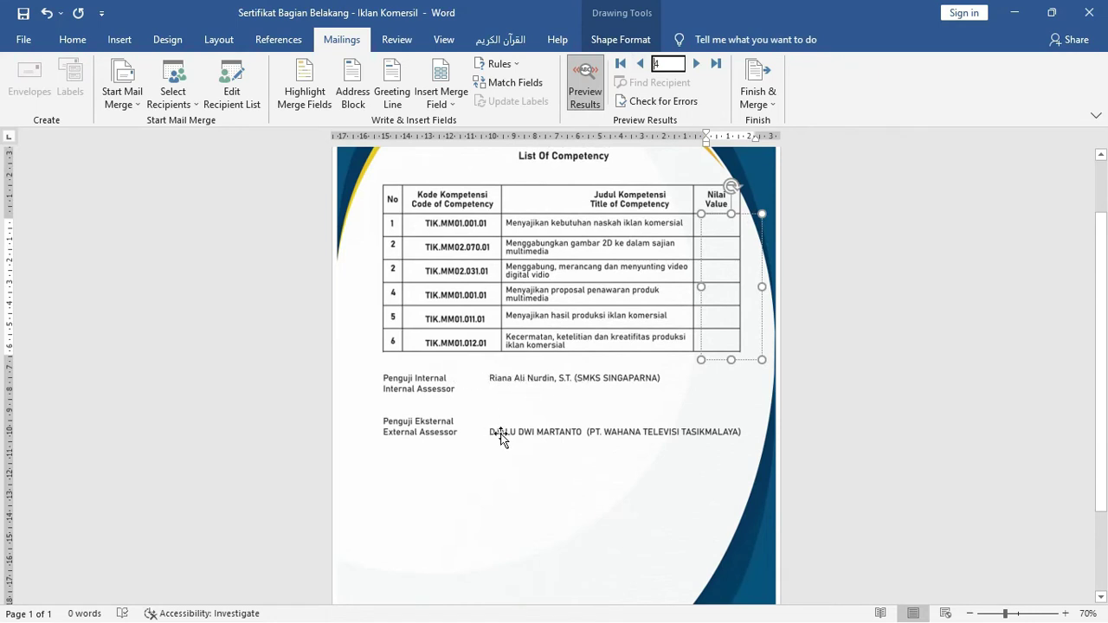
scroll(638, 346, up, 1)
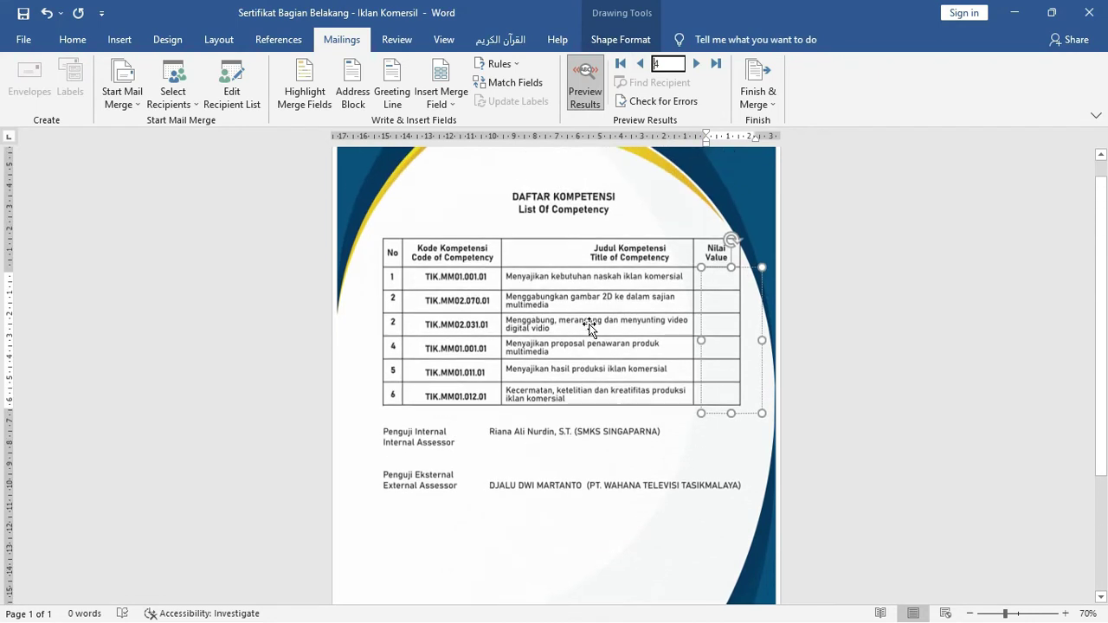
scroll(604, 326, up, 1)
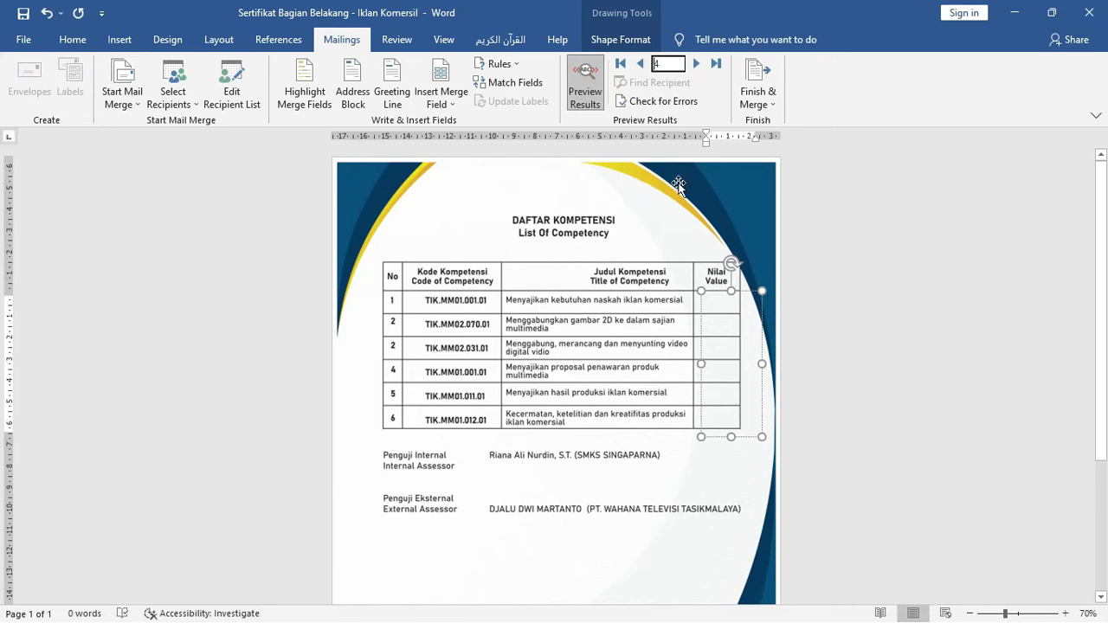
click(640, 63)
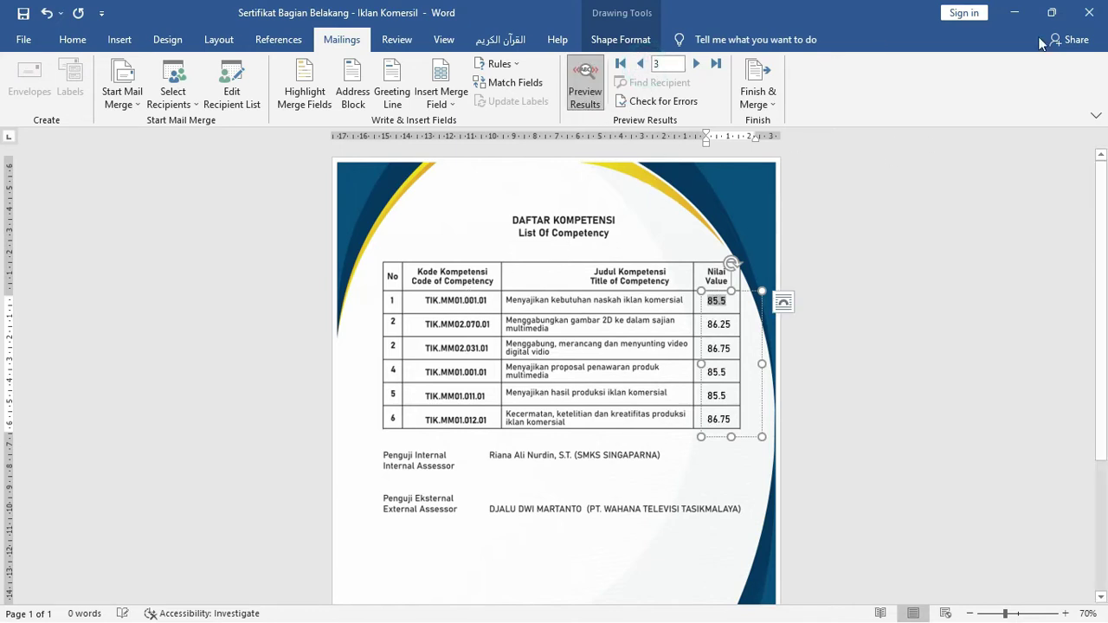
click(1089, 12)
click(573, 341)
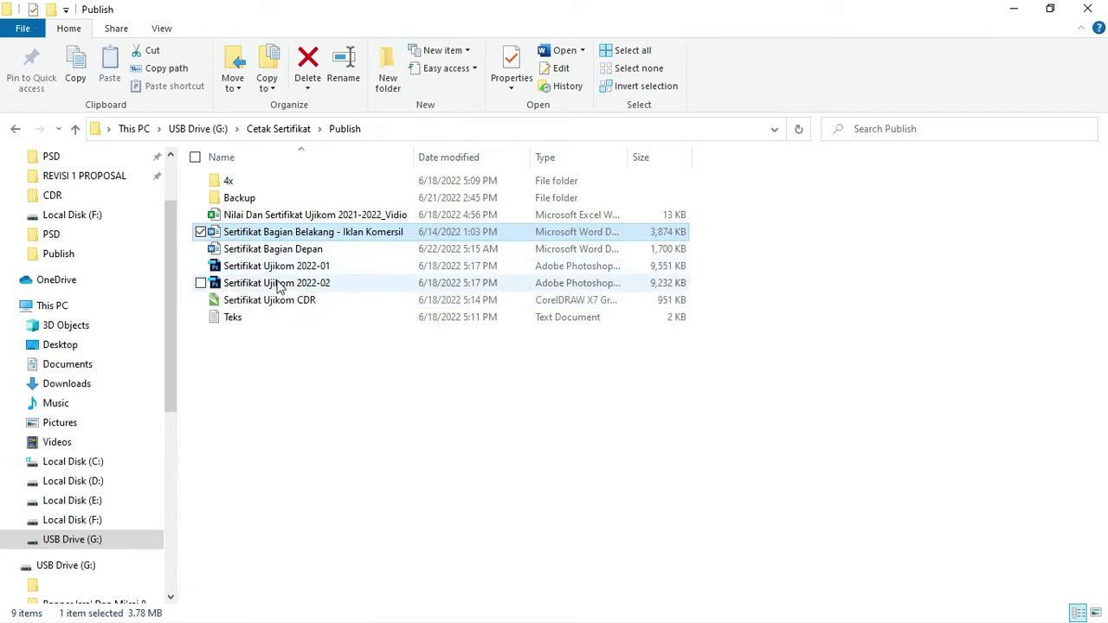
Step: Open Sertifikat Ujikom CDR.cdr from the Publish folder and switch to CorelDRAW X7
double_click(277, 301)
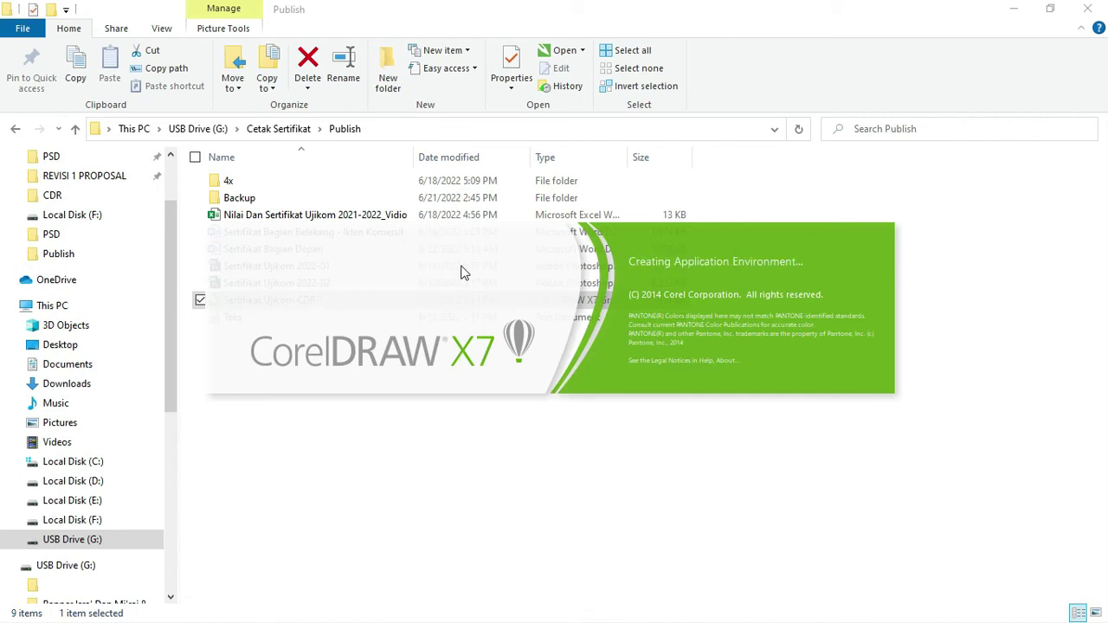
click(402, 405)
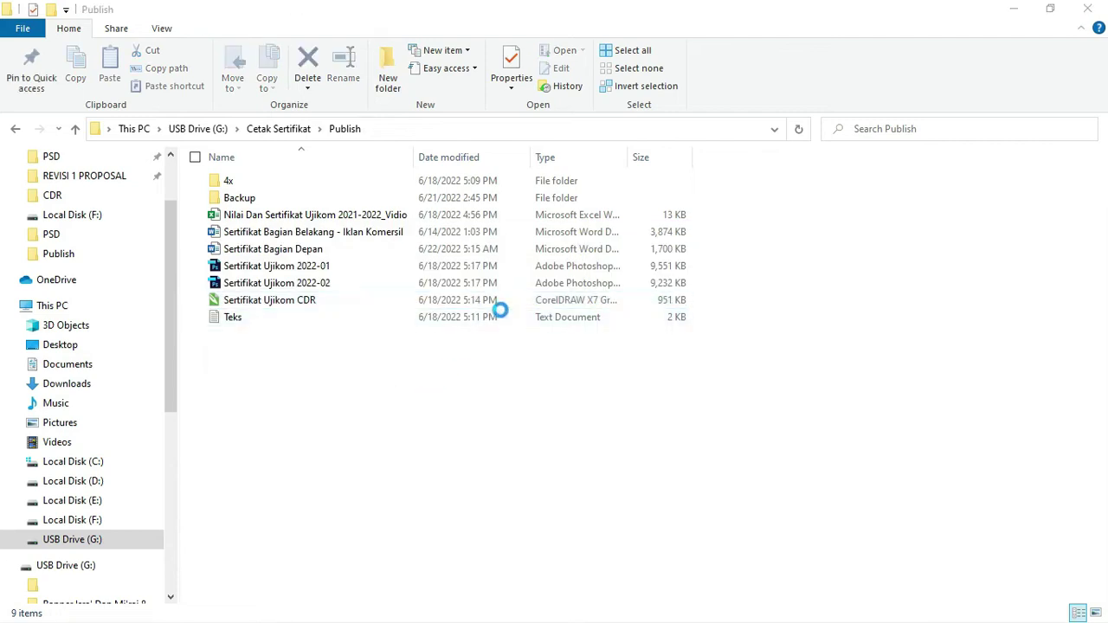
key(alt+Tab)
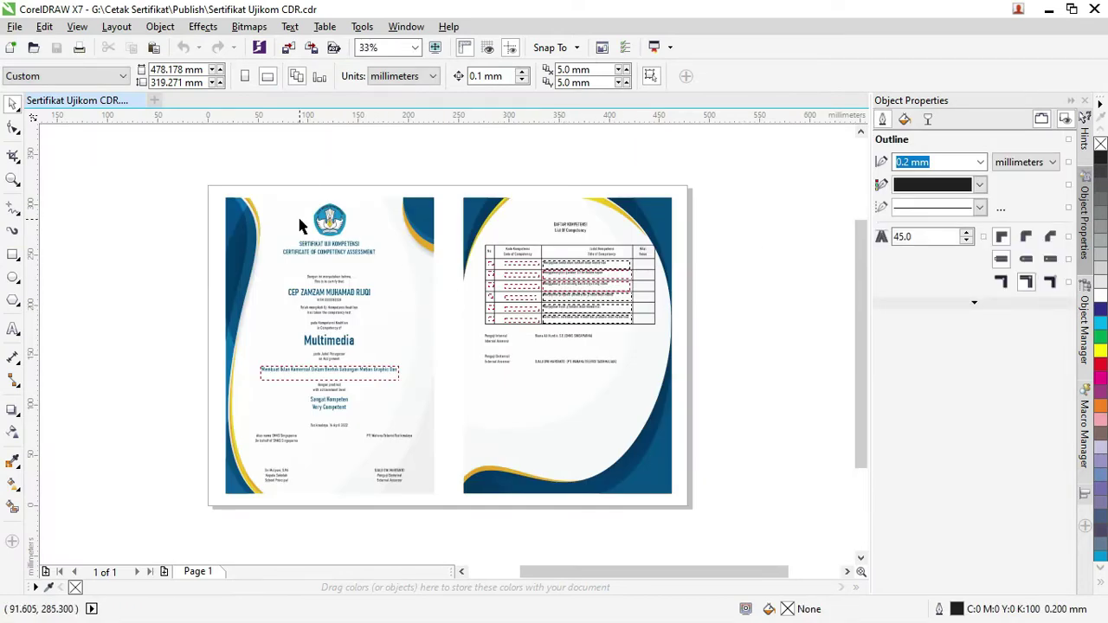
Step: Change the page from the custom 478 × 319 mm size to A4 (210 × 297 mm)
scroll(321, 238, up, 2)
scroll(320, 238, up, 1)
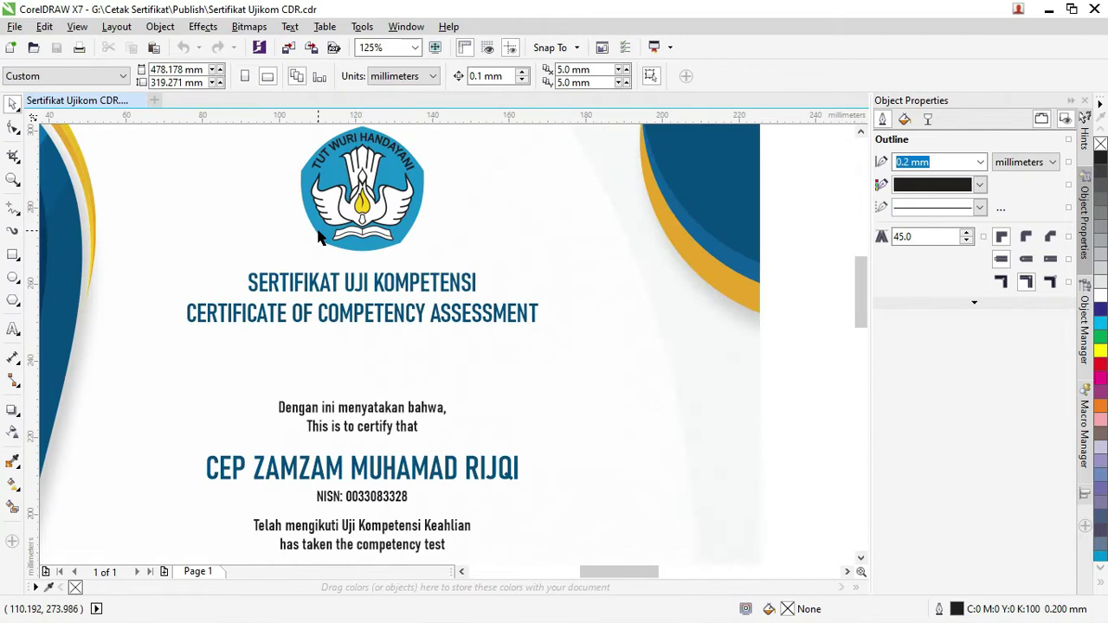
scroll(321, 238, down, 1)
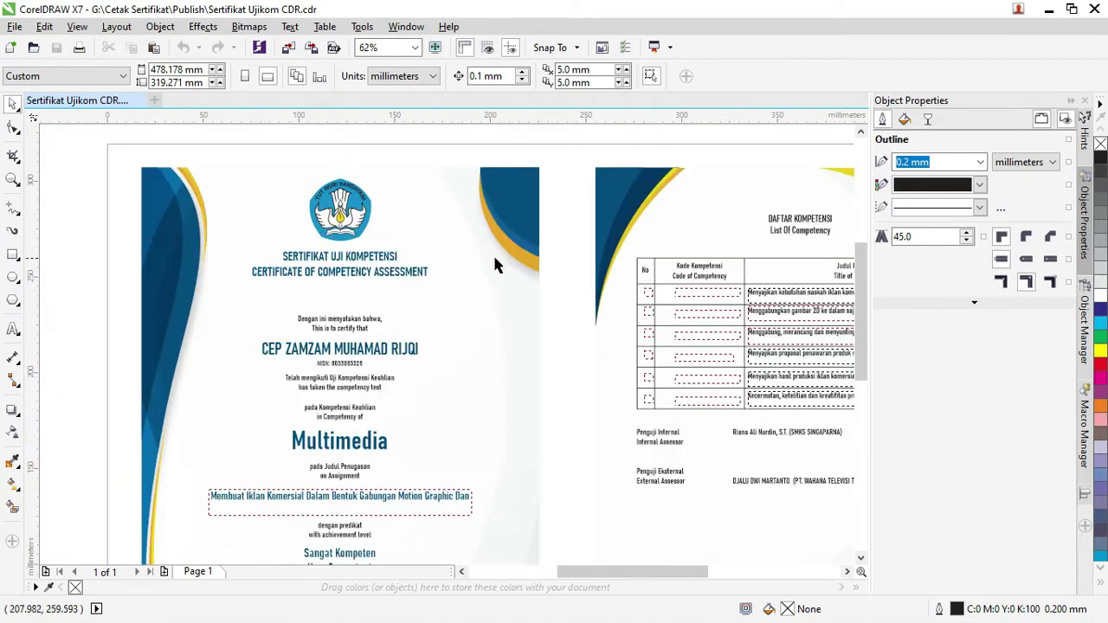
scroll(489, 265, up, 2)
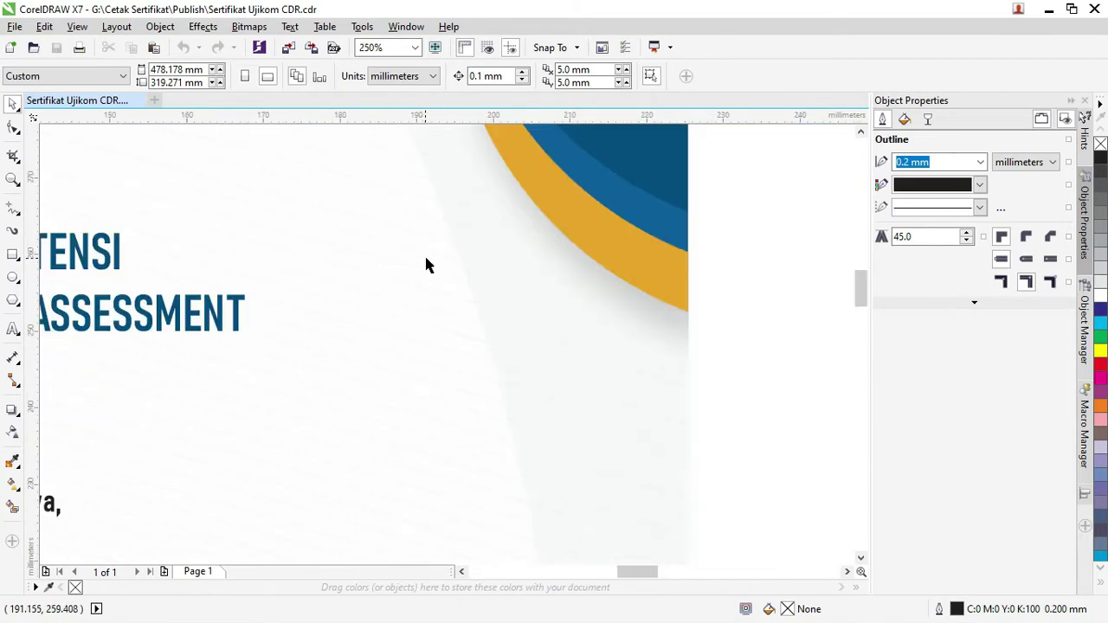
scroll(425, 259, down, 2)
scroll(426, 251, down, 1)
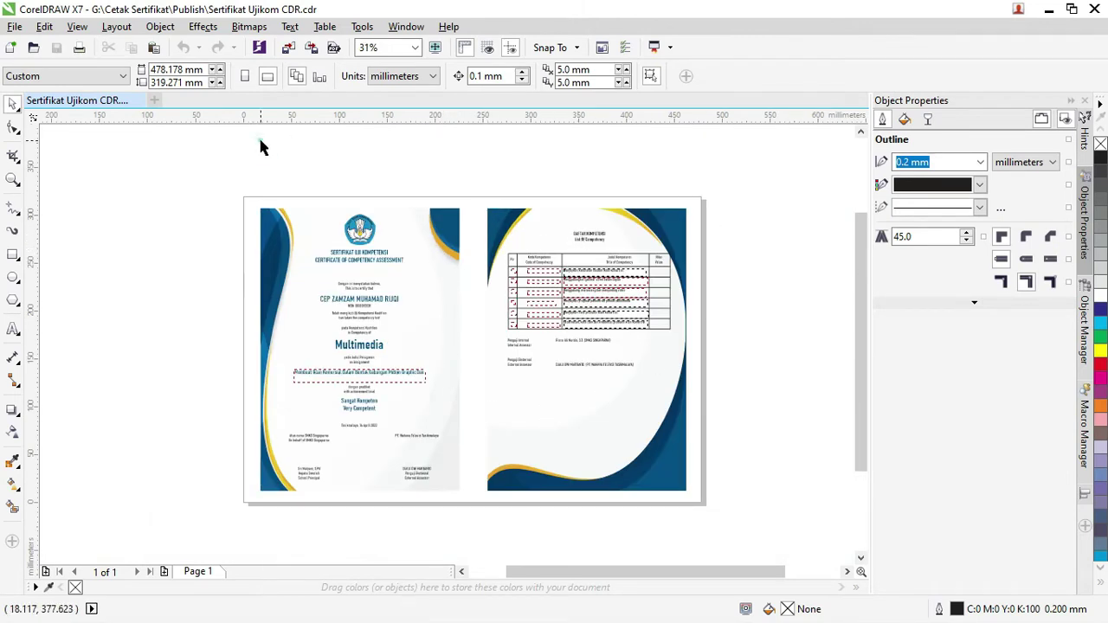
click(89, 76)
click(81, 128)
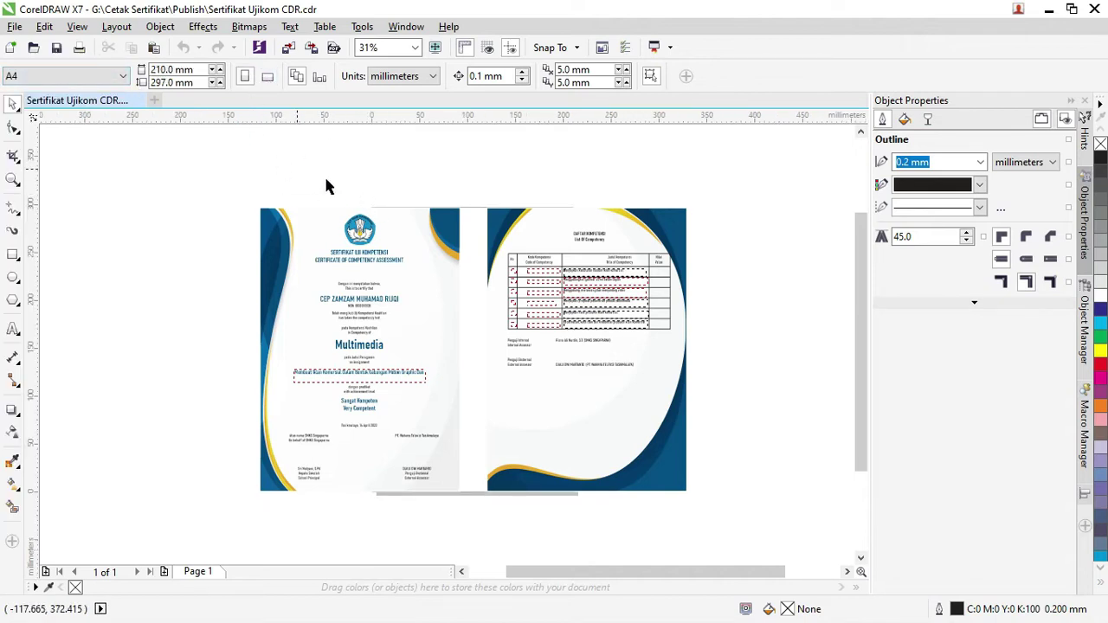
Step: Group the front certificate's objects with Ctrl+G and centre it on the A4 page
drag(462, 178, 832, 507)
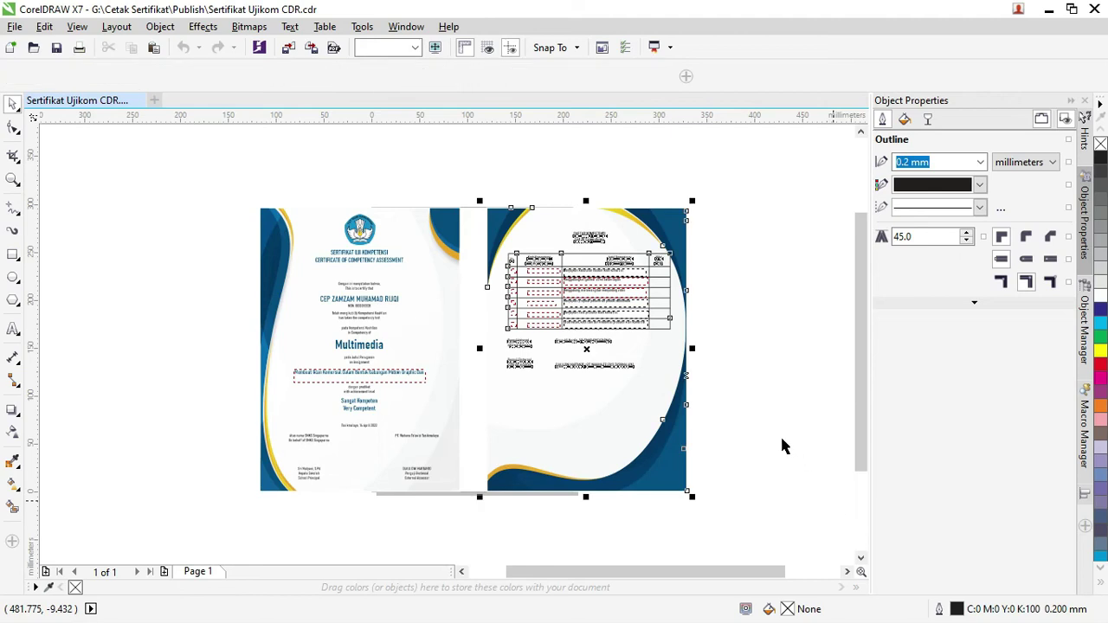
drag(218, 182, 470, 505)
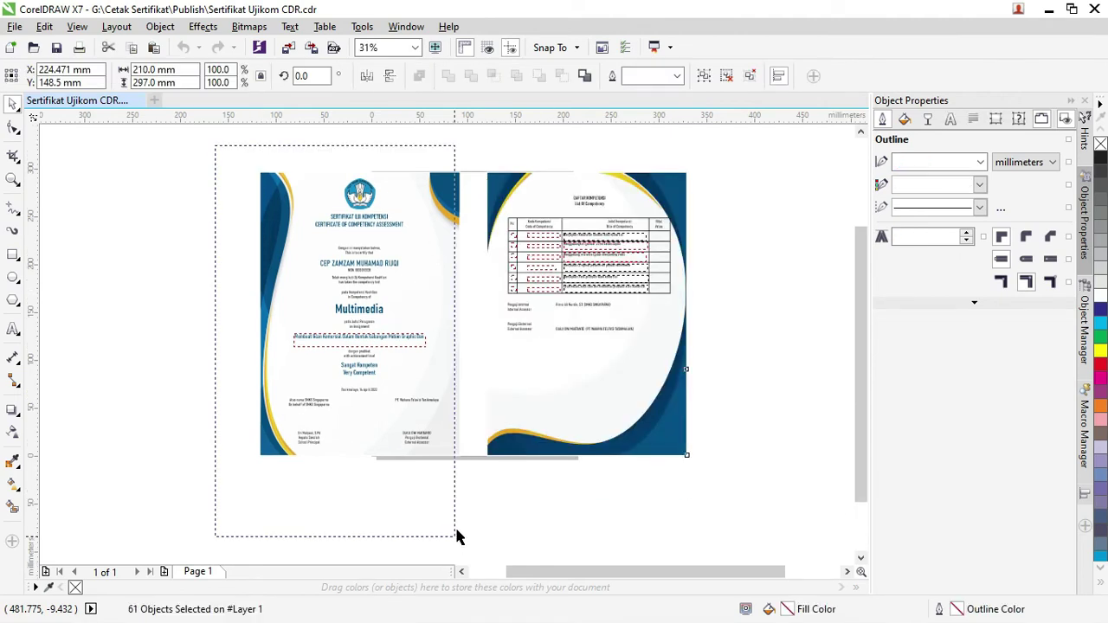
key(ctrl+g)
drag(357, 370, 707, 369)
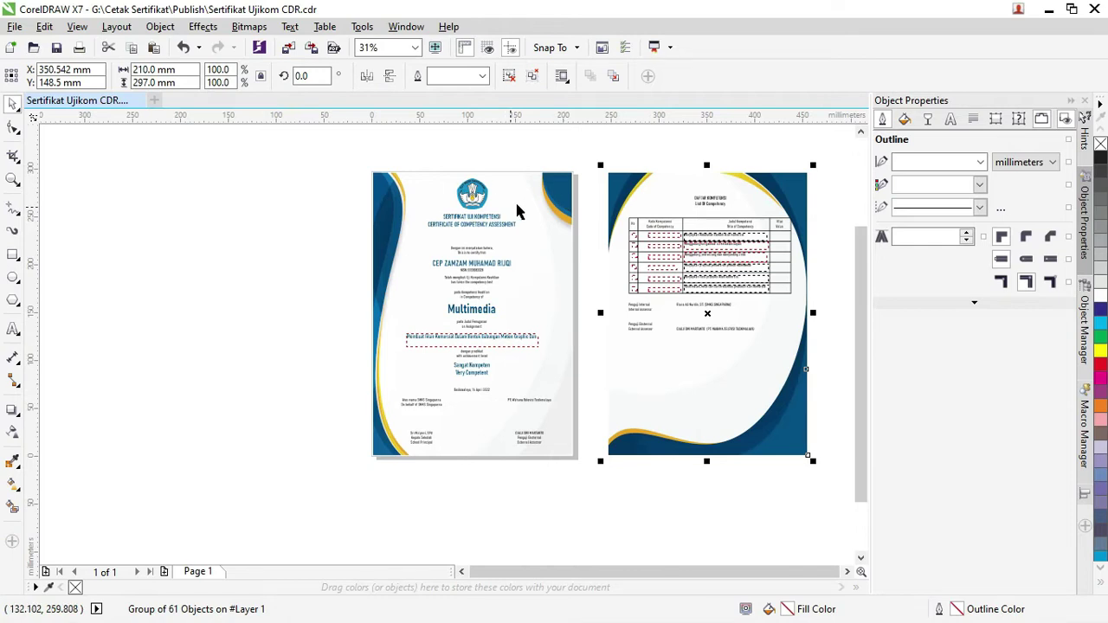
scroll(521, 210, up, 2)
scroll(459, 201, down, 2)
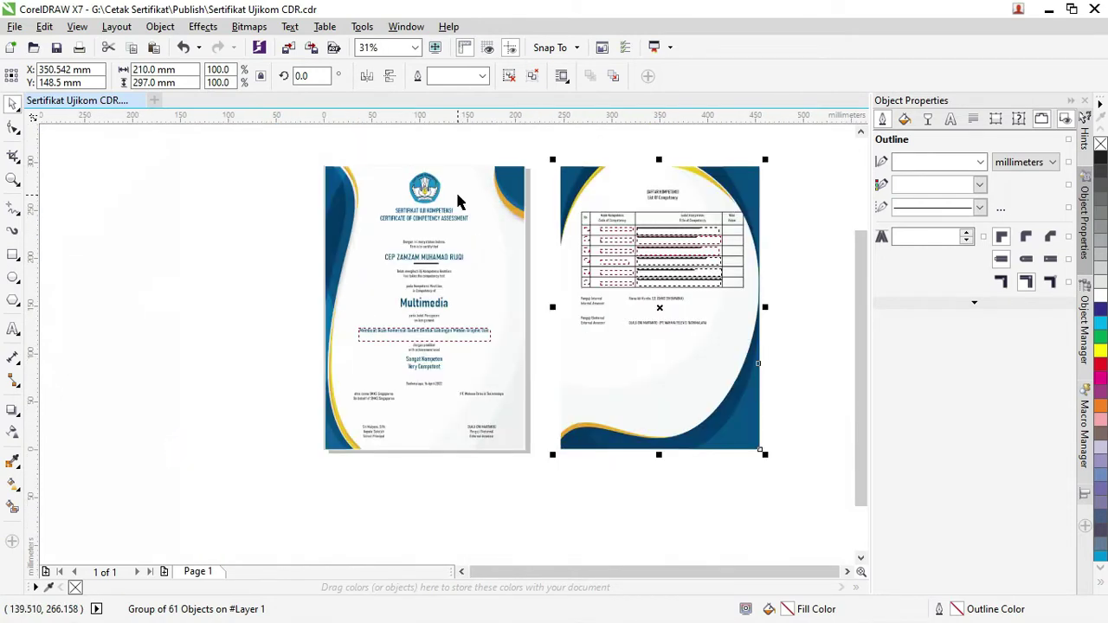
drag(577, 199, 611, 201)
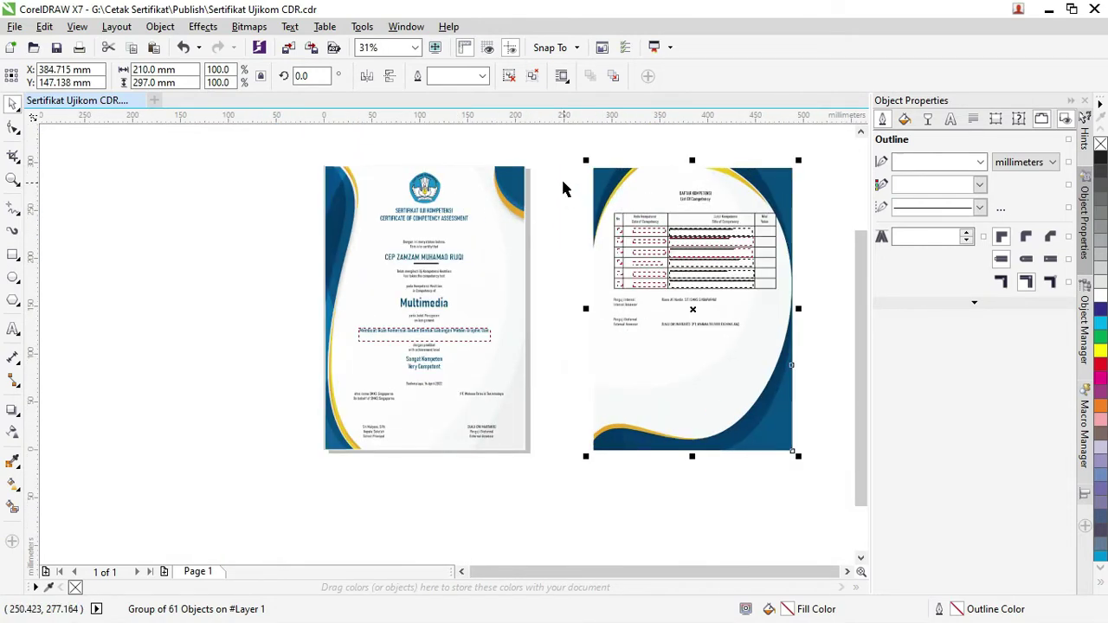
scroll(426, 350, up, 1)
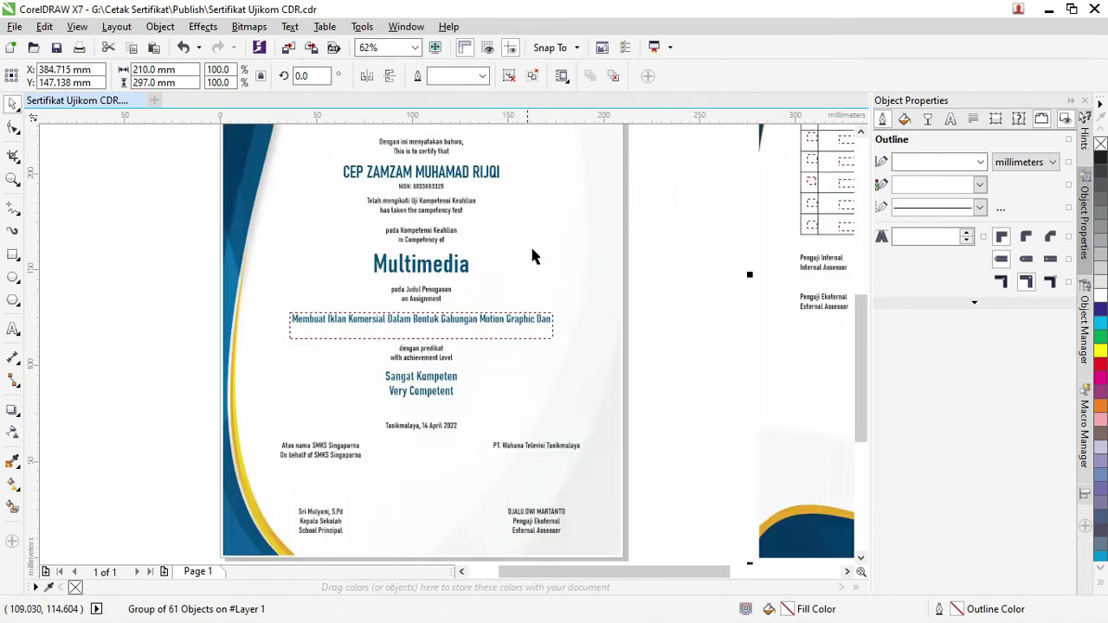
scroll(533, 257, down, 1)
drag(856, 328, 858, 289)
scroll(491, 230, up, 2)
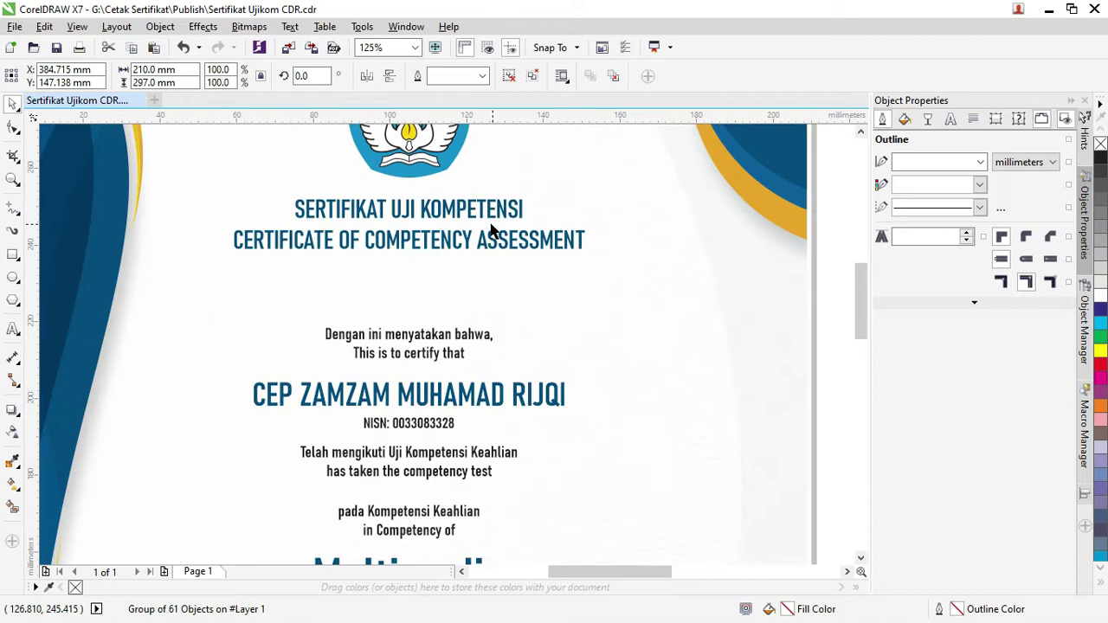
Step: Ungroup All on the front certificate, including its remaining nested group
click(481, 249)
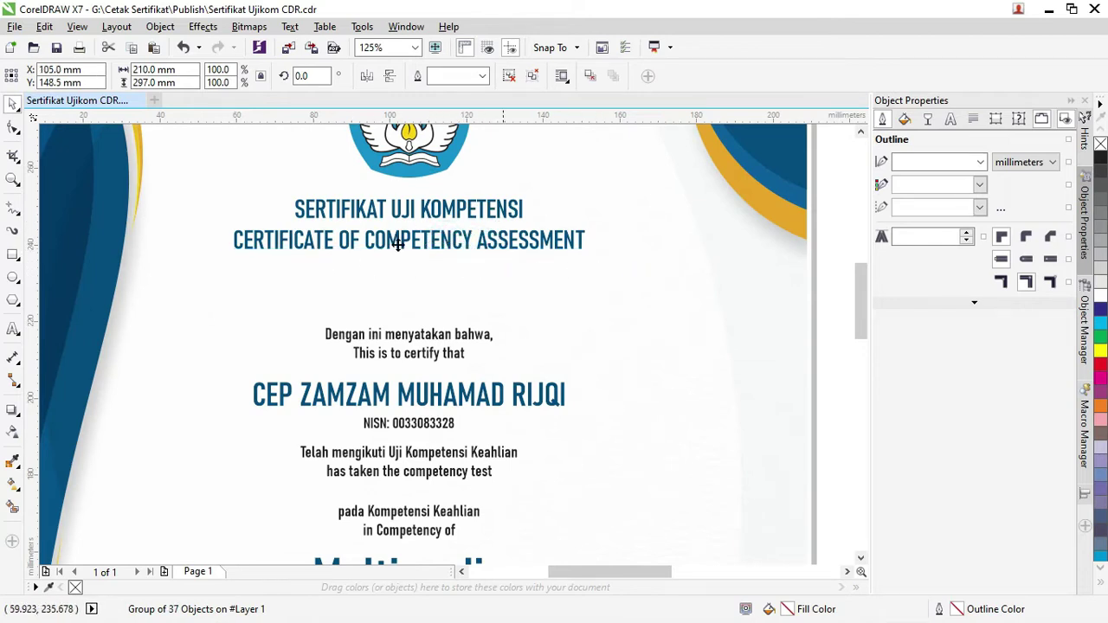
scroll(485, 263, down, 2)
scroll(485, 302, up, 1)
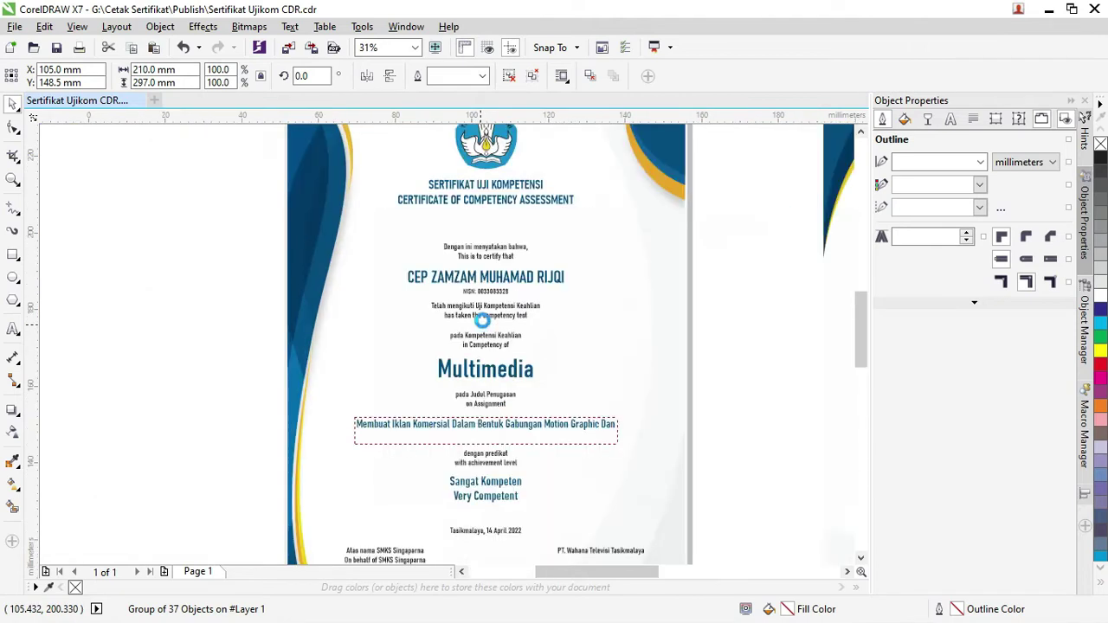
scroll(491, 266, up, 1)
scroll(494, 238, down, 1)
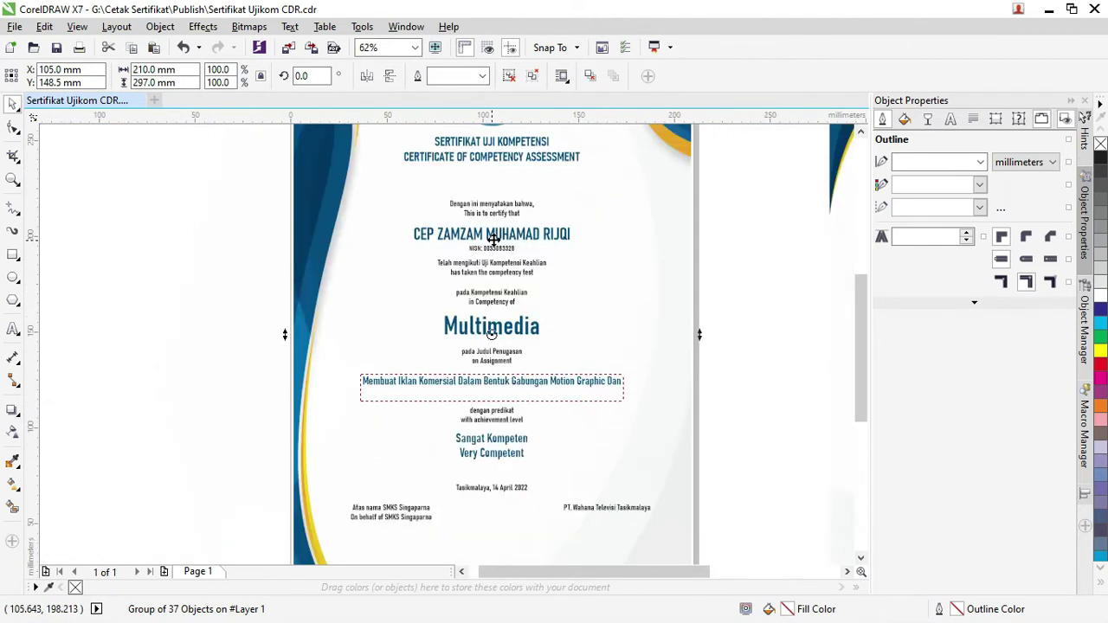
right_click(493, 239)
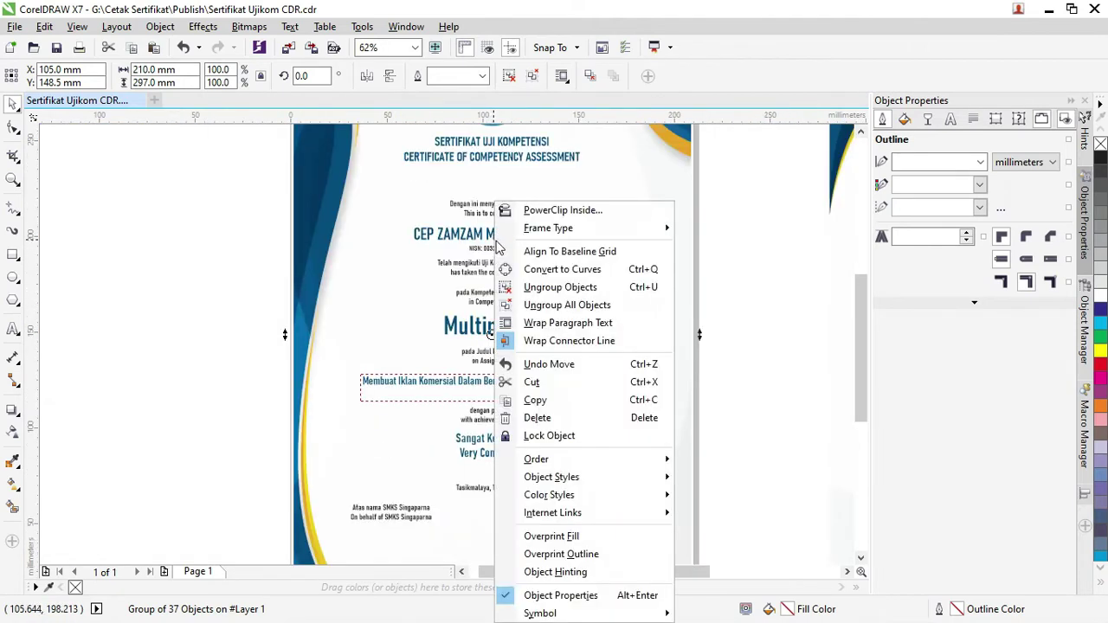
click(566, 306)
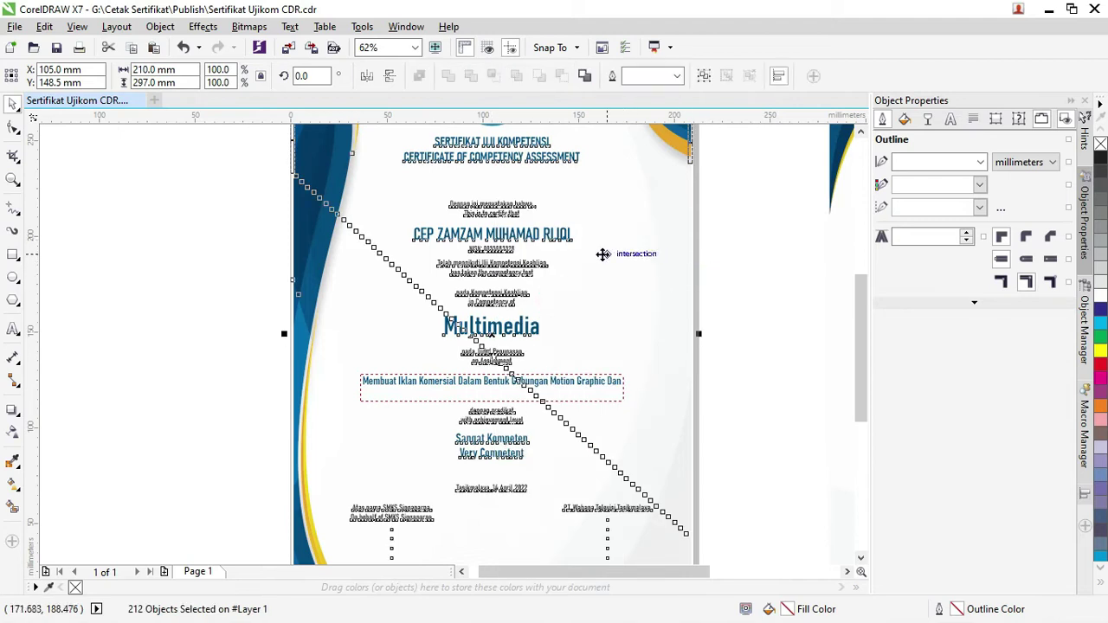
right_click(544, 227)
click(595, 286)
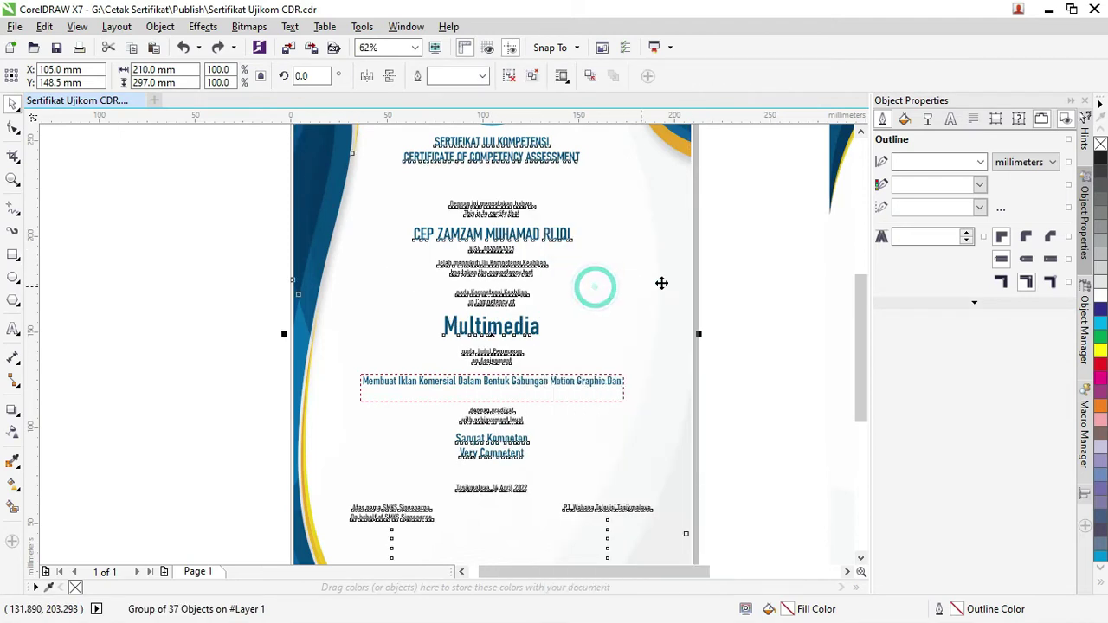
click(714, 272)
Step: Move the student name/NISN block and the Multimedia title off the page to the left
click(554, 238)
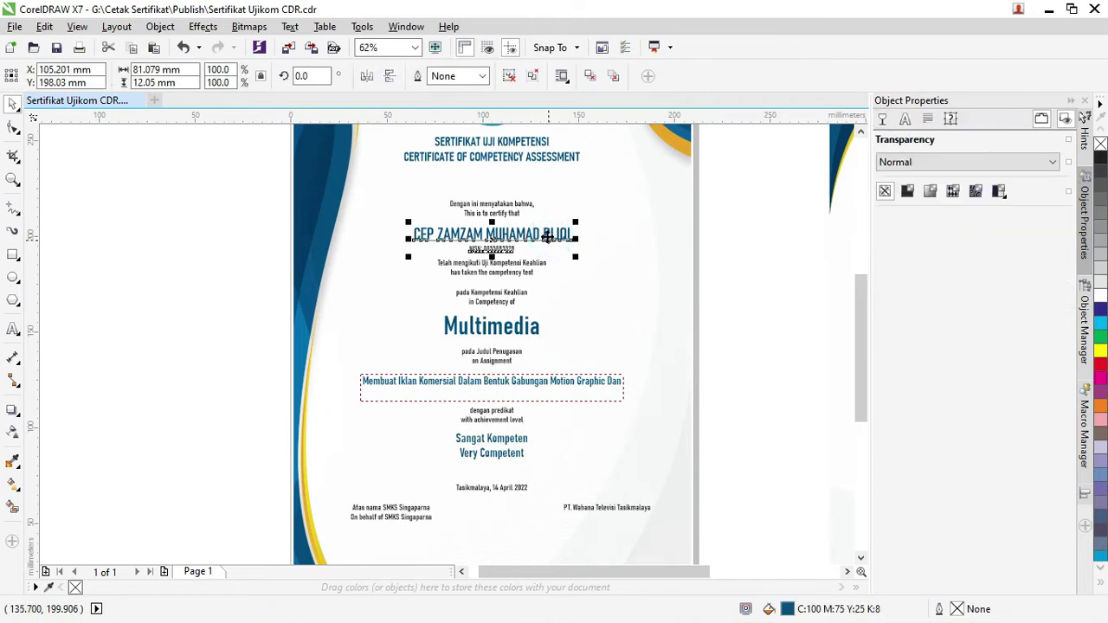
drag(547, 238, 241, 238)
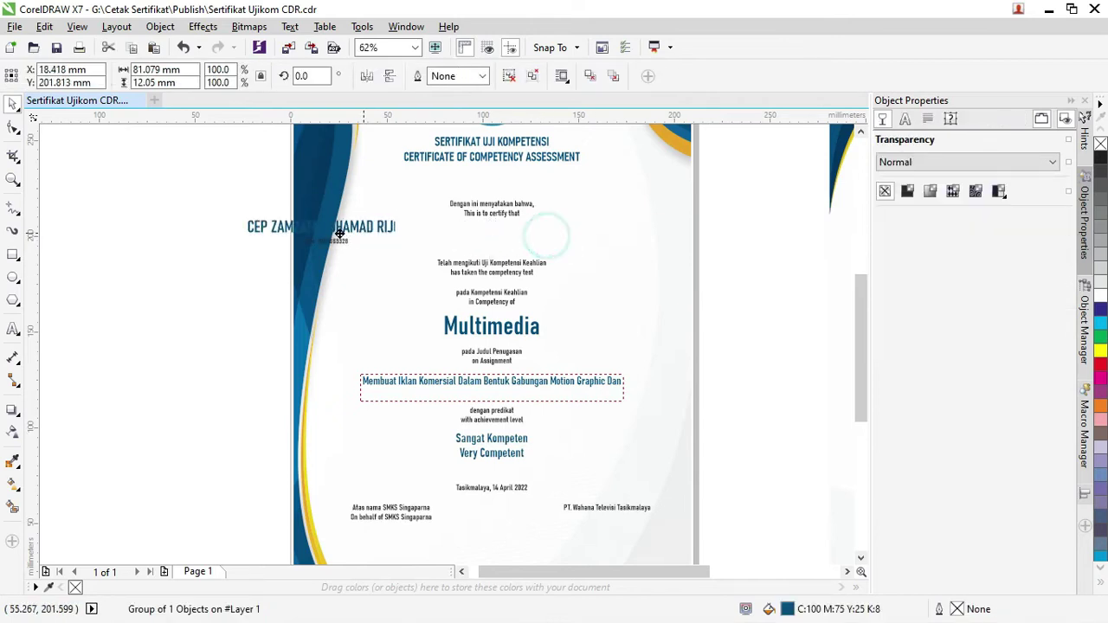
click(525, 334)
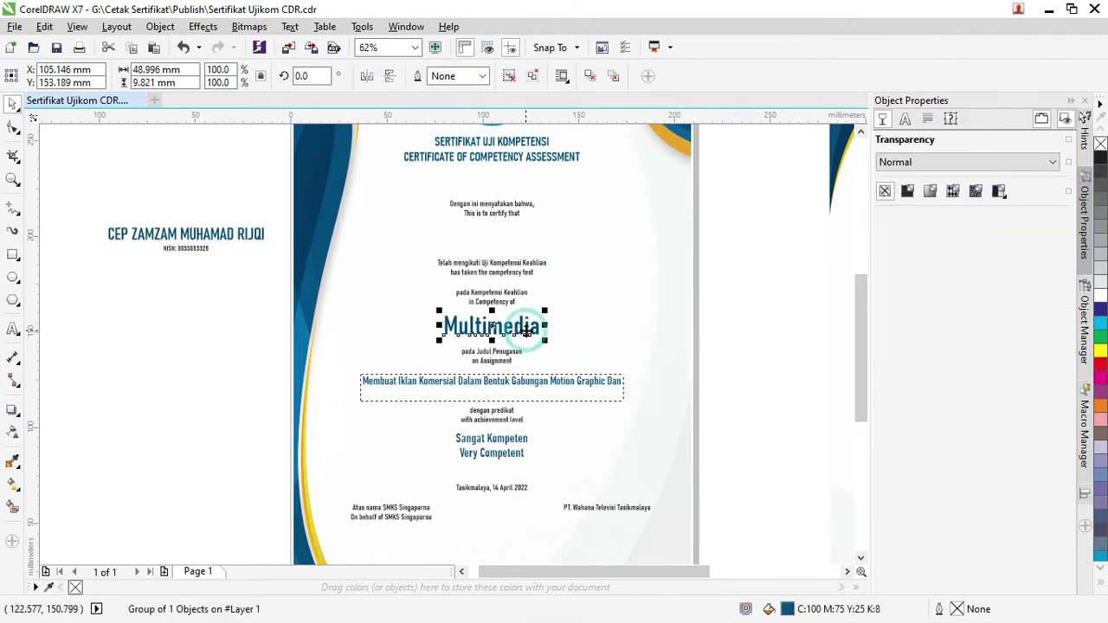
click(513, 327)
click(513, 329)
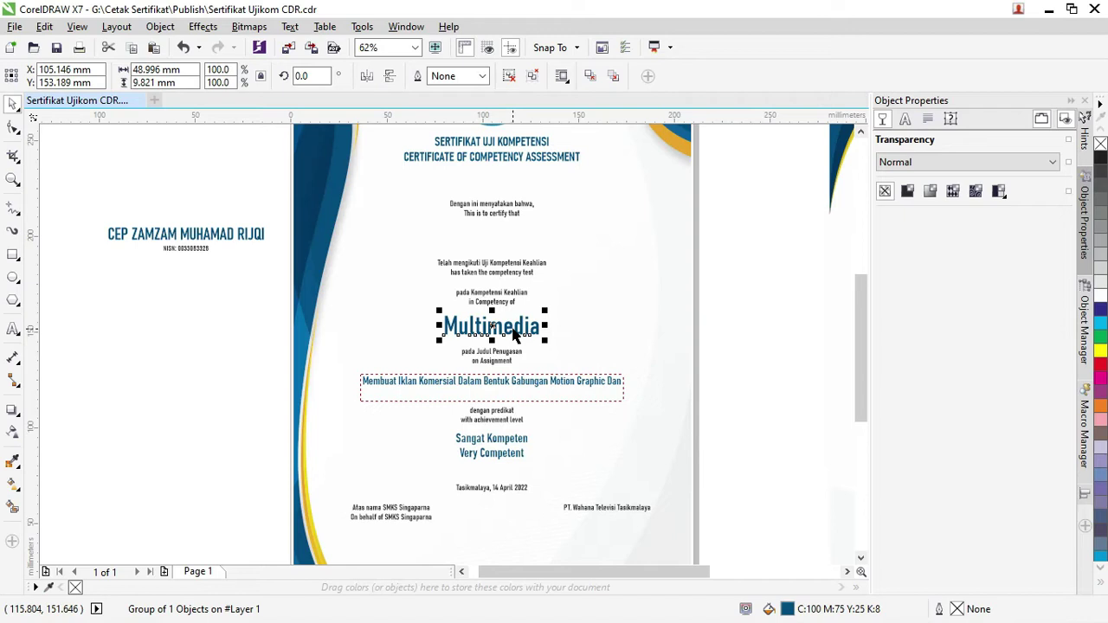
drag(513, 334, 243, 333)
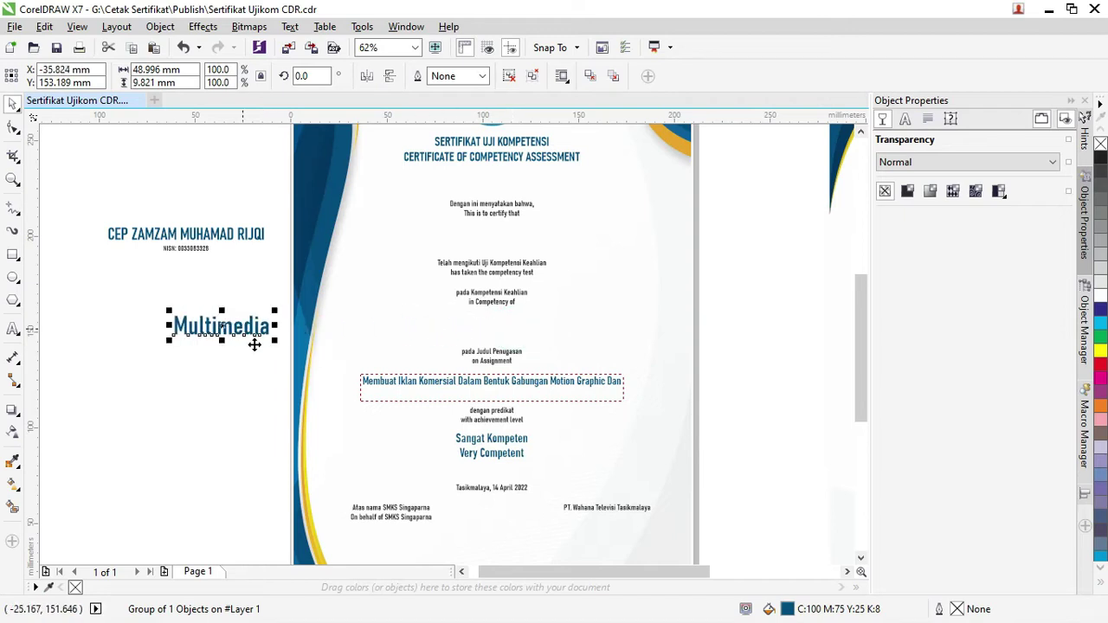
click(394, 393)
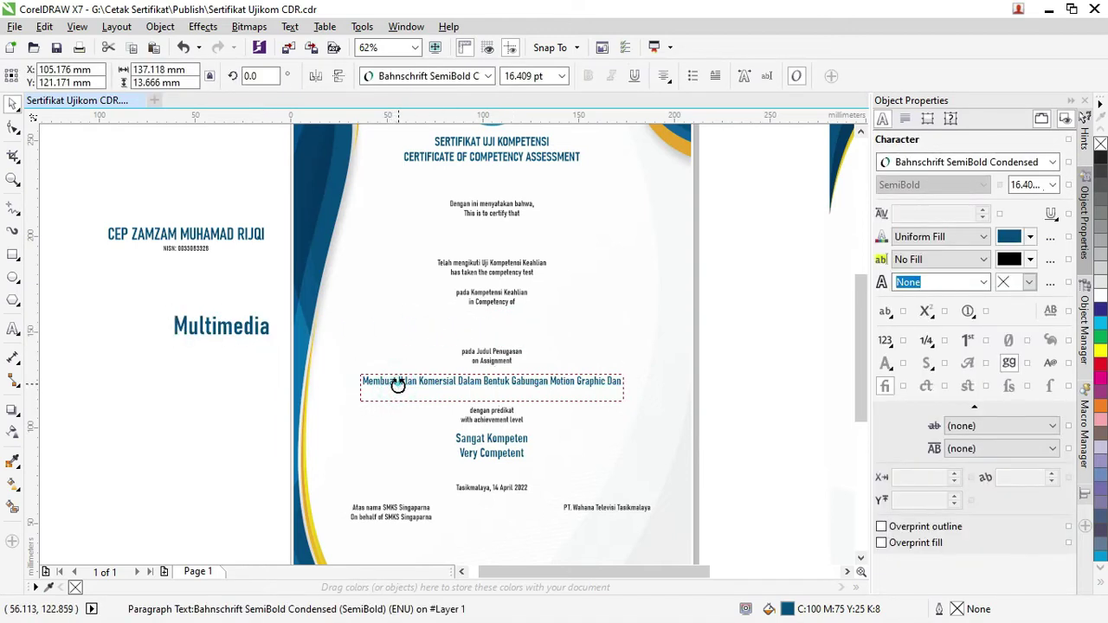
Step: Deselect the certificate group and select the principal's signature text
drag(860, 318, 851, 374)
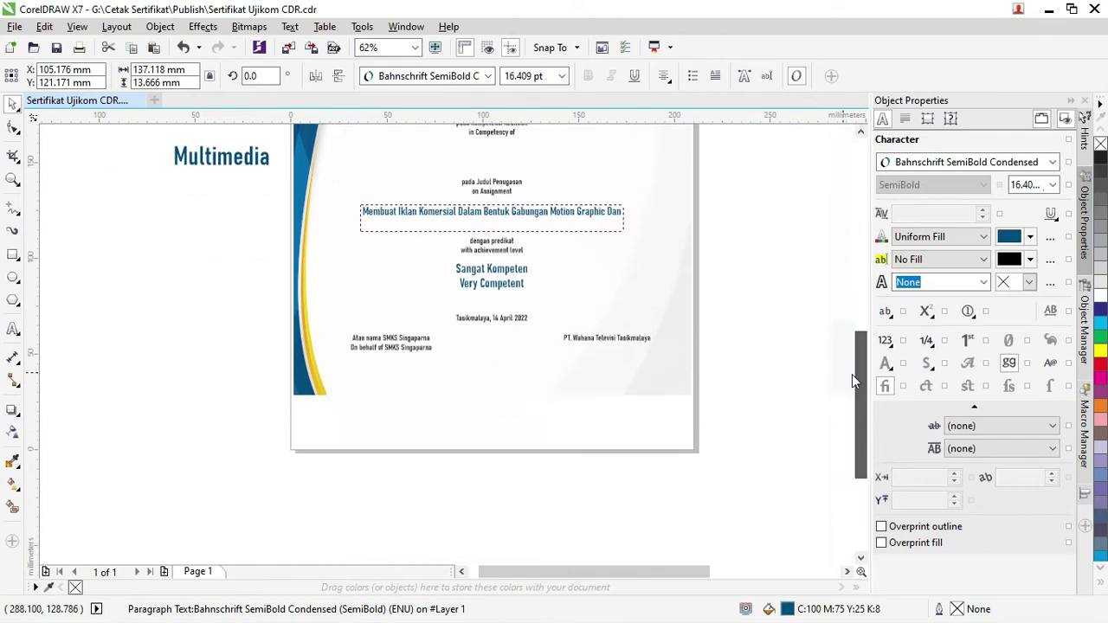
click(500, 283)
click(405, 413)
click(389, 422)
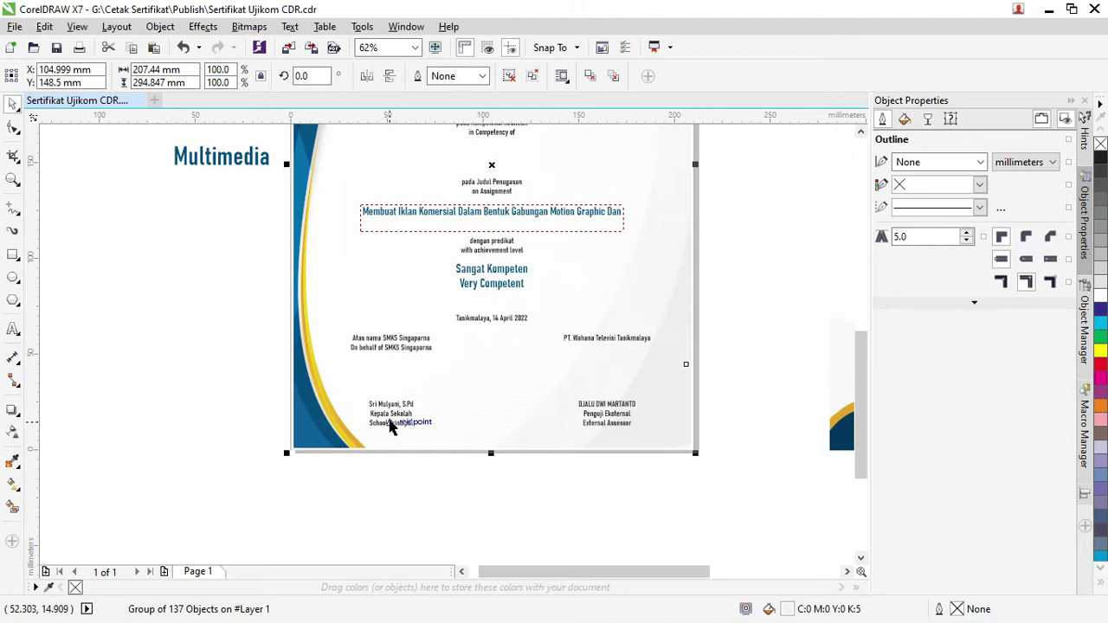
click(161, 352)
click(394, 416)
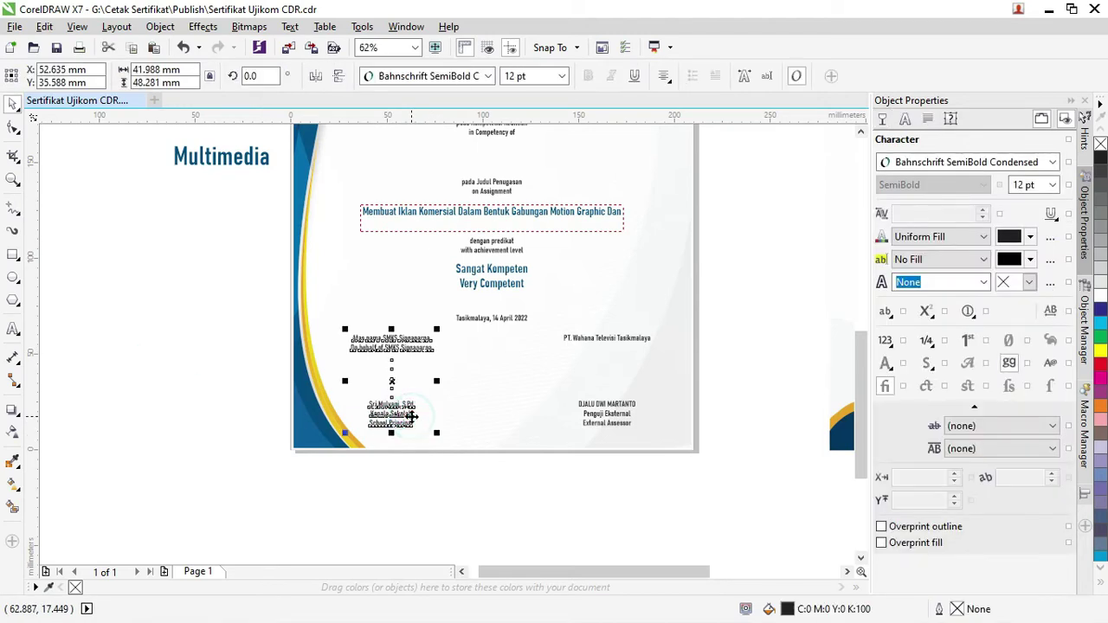
scroll(394, 415, up, 2)
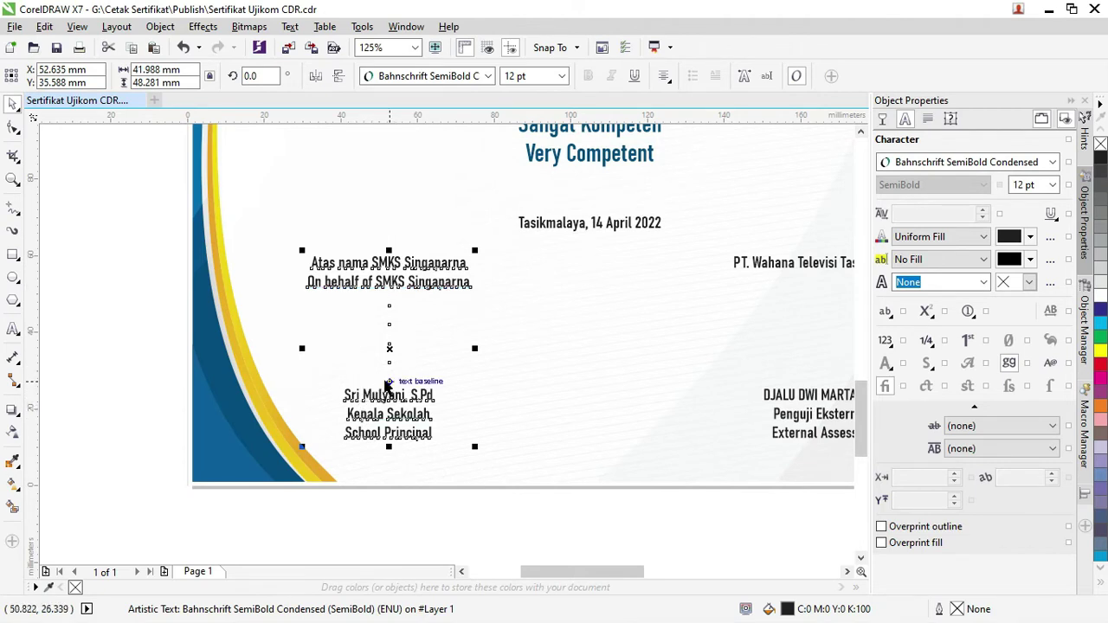
scroll(388, 385, down, 2)
Step: Enter text editing on the signature block and highlight the principal's name
double_click(372, 386)
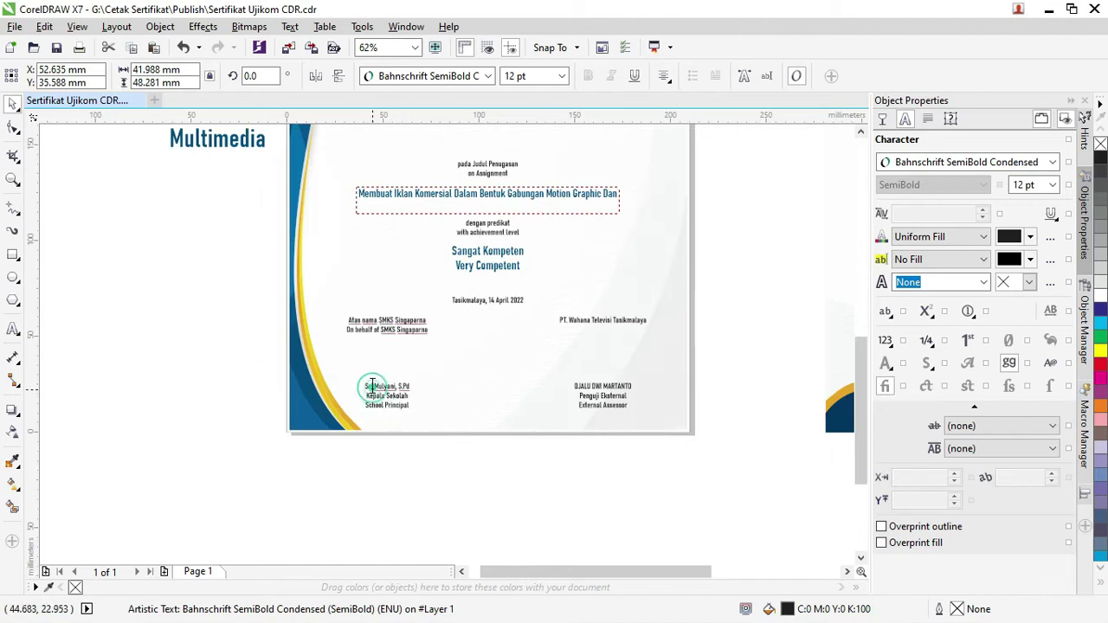
scroll(372, 385, up, 4)
drag(448, 382, 325, 382)
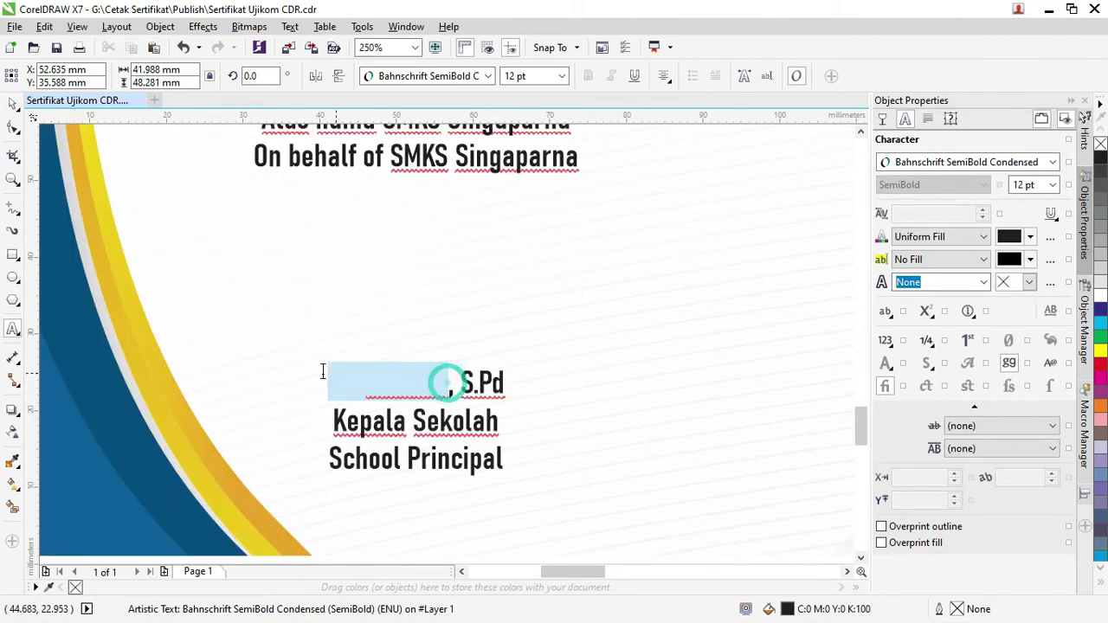
scroll(343, 358, down, 4)
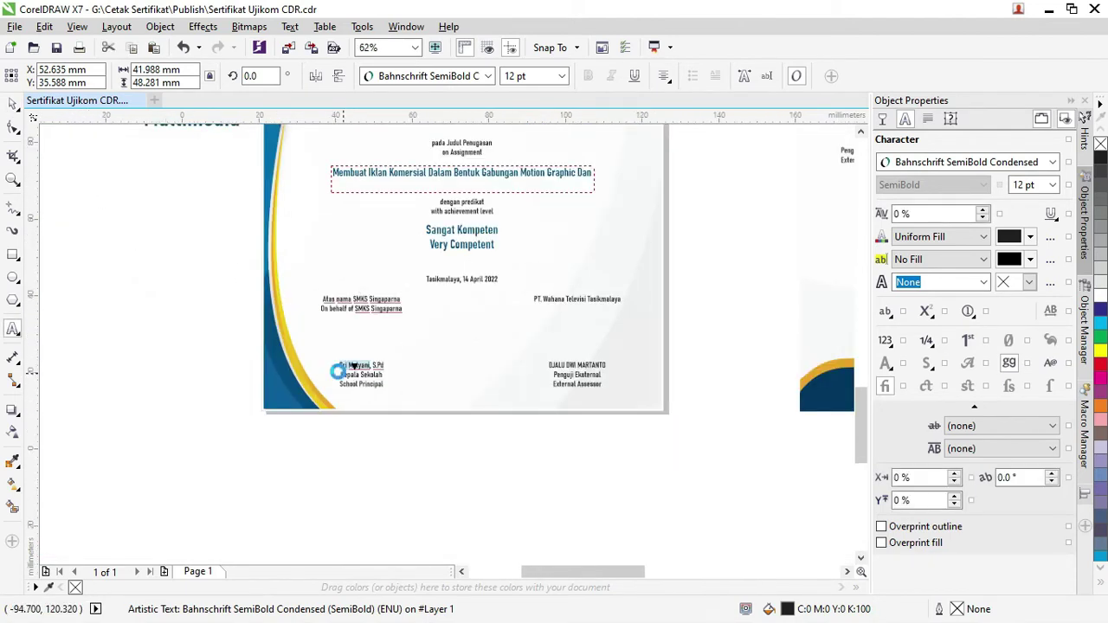
scroll(332, 374, up, 4)
scroll(359, 294, down, 2)
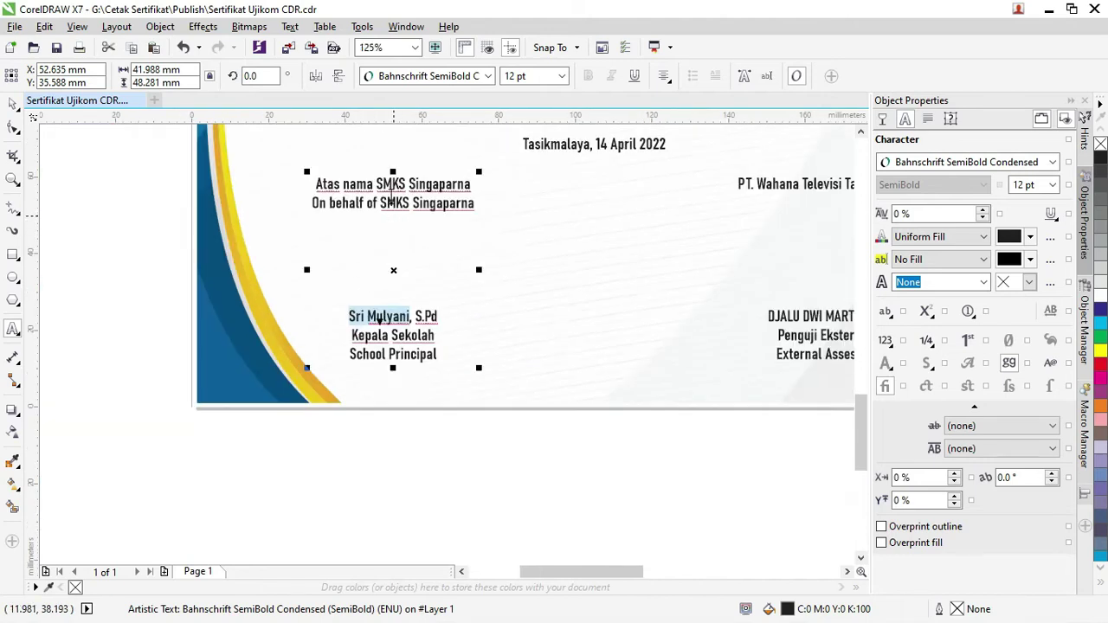
Step: Change the first heading line to 'Atas nama SMK Indonesia'
click(407, 183)
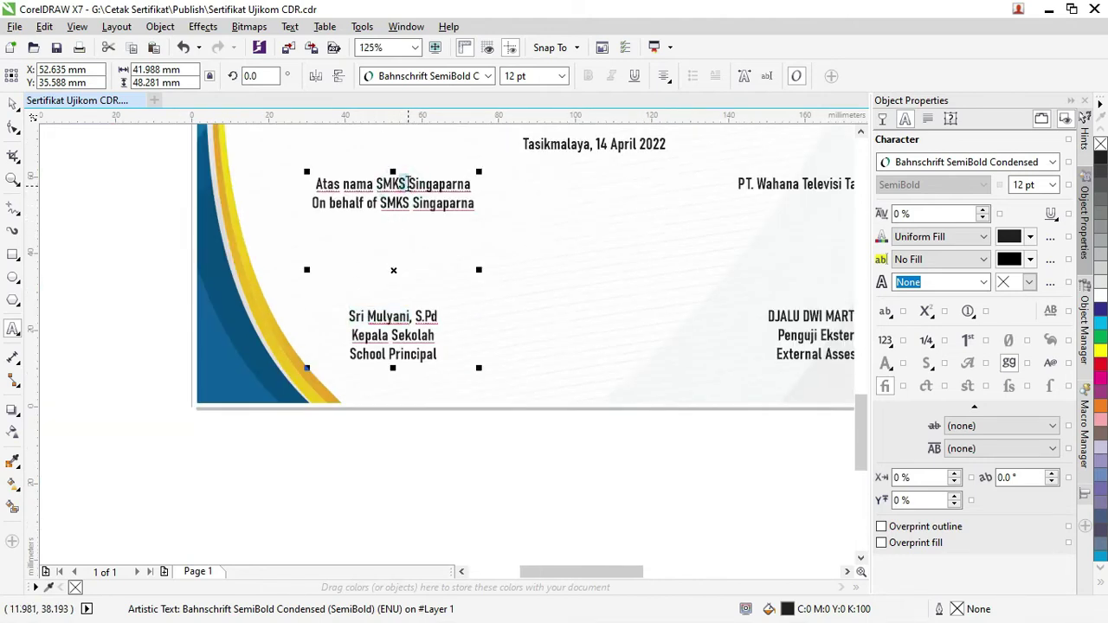
key(F12)
key(Escape)
double_click(407, 183)
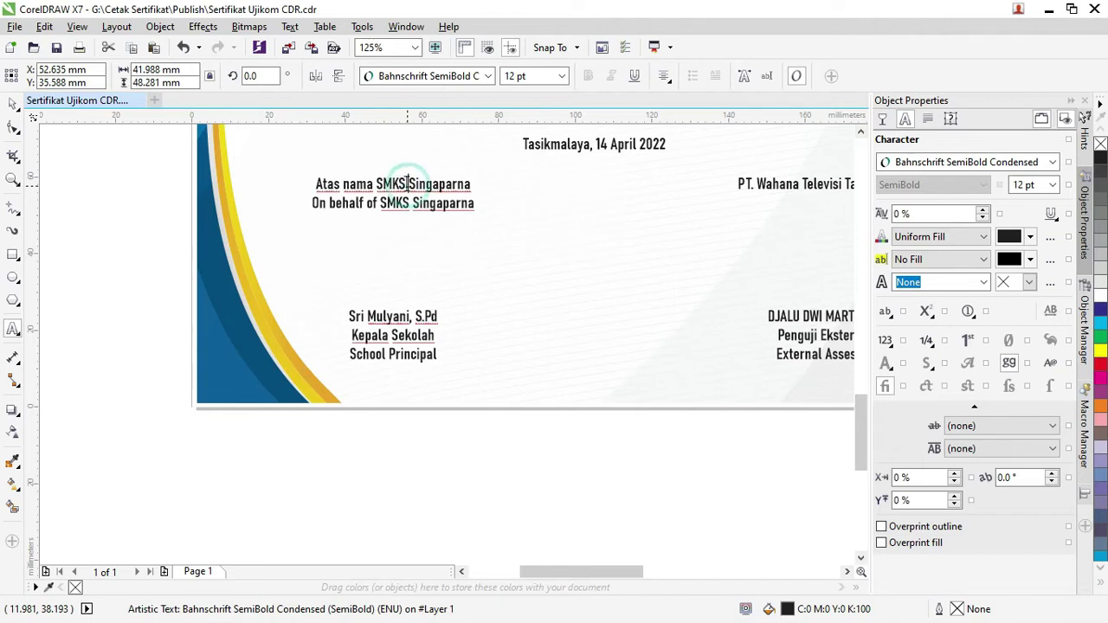
click(404, 182)
key(BackSpace)
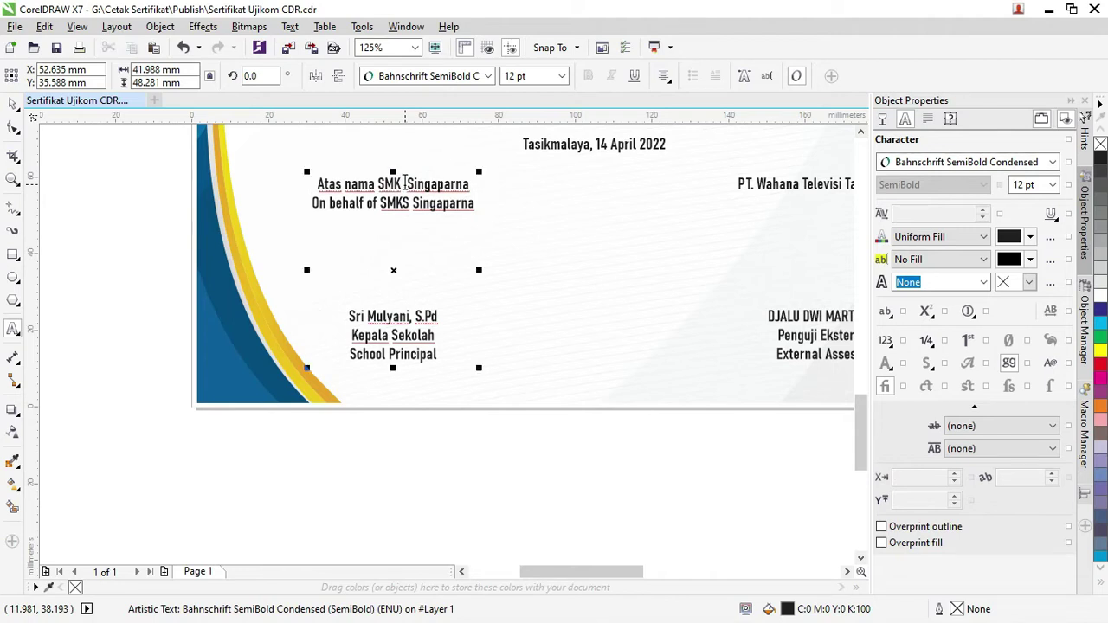
key(ctrl+shift+Right)
key(ctrl+shift+Right)
text(SMK Indo)
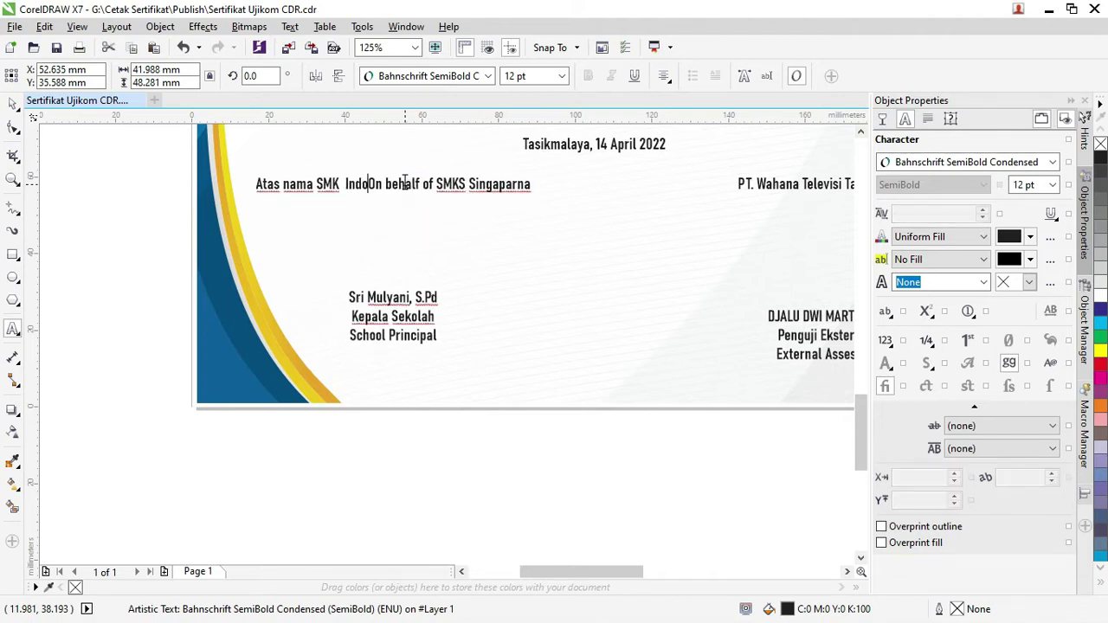
text(nesia)
key(Return)
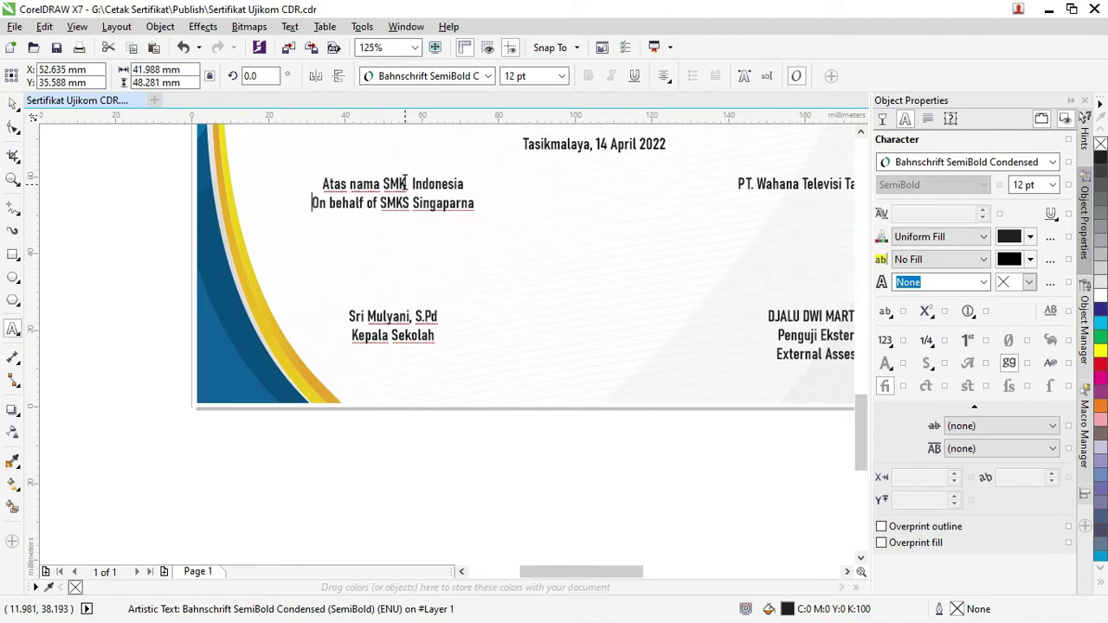
Step: Replace Singaparna with Indonesia so the English line reads 'On behalf of SMK Indonesia'
drag(411, 202, 468, 208)
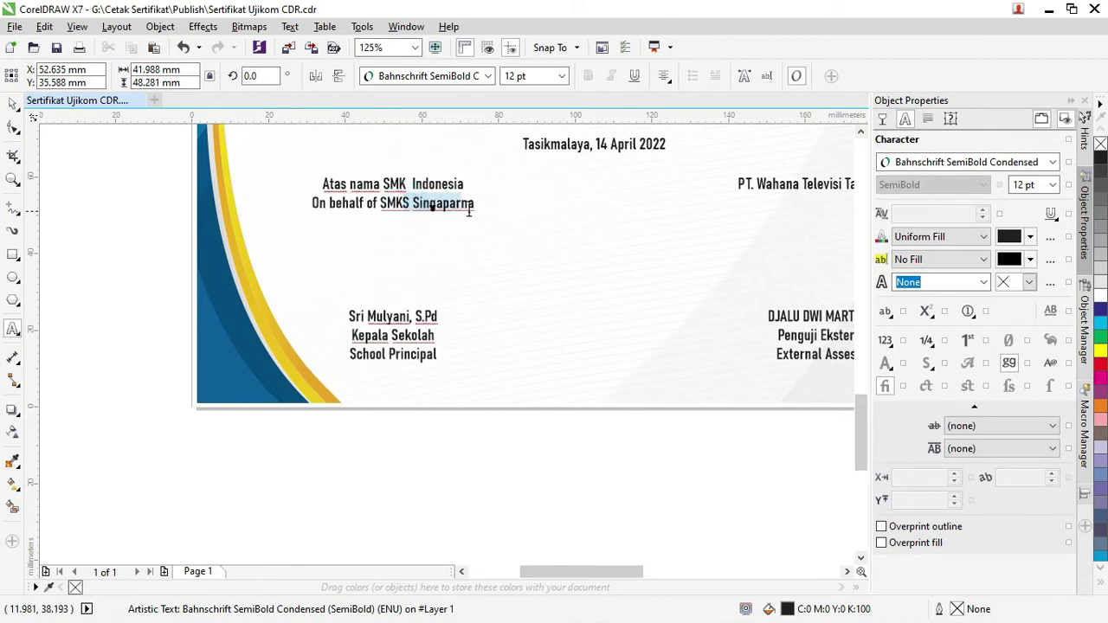
key(BackSpace)
key(BackSpace)
key(BackSpace)
text(Indonesia)
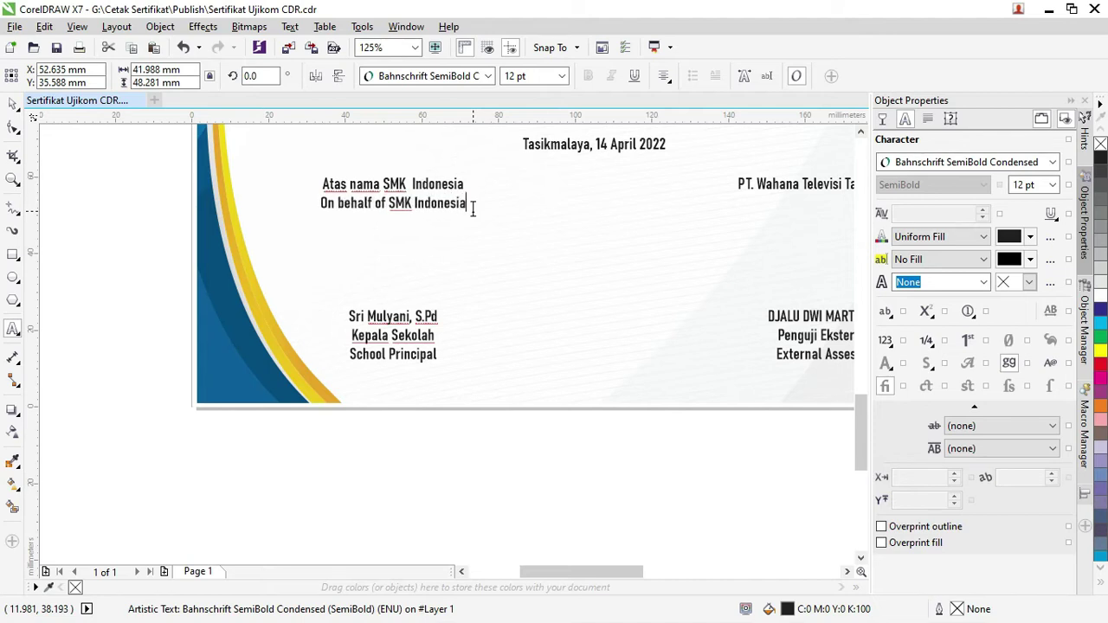
click(13, 102)
Step: Replace the principal's name in the signature block with the new principal's name
click(87, 185)
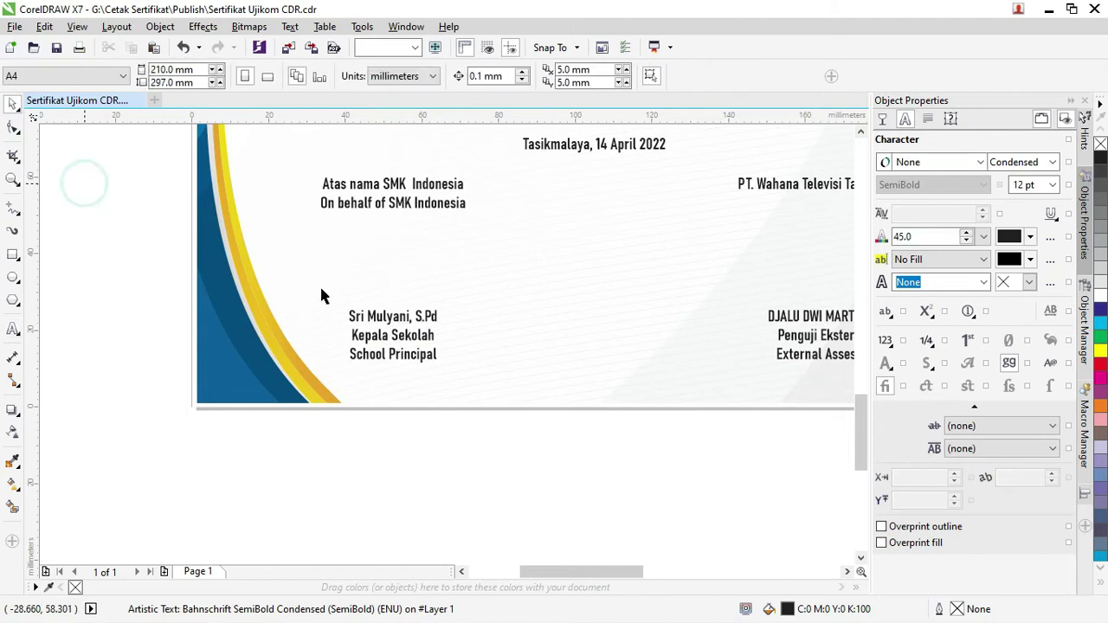
click(370, 317)
double_click(349, 317)
drag(348, 317, 405, 318)
text(Riana Al;i)
key(BackSpace)
key(BackSpace)
text(i Nur)
key(BackSpace)
key(BackSpace)
key(BackSpace)
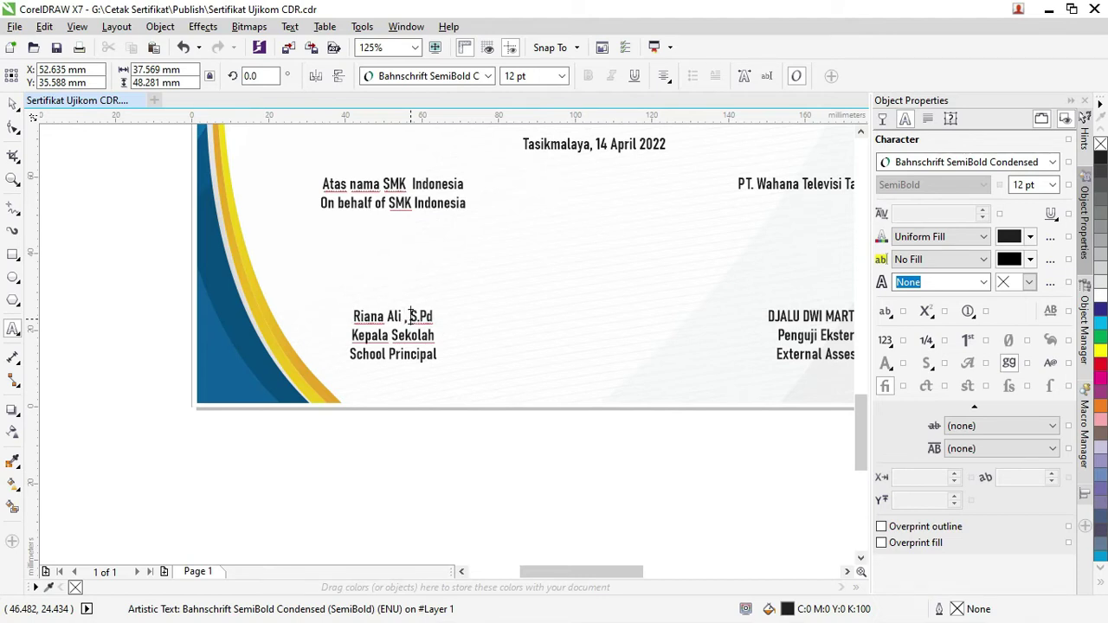
Step: Change the degree after the name from S.Pd to S.T and exit text editing
double_click(412, 317)
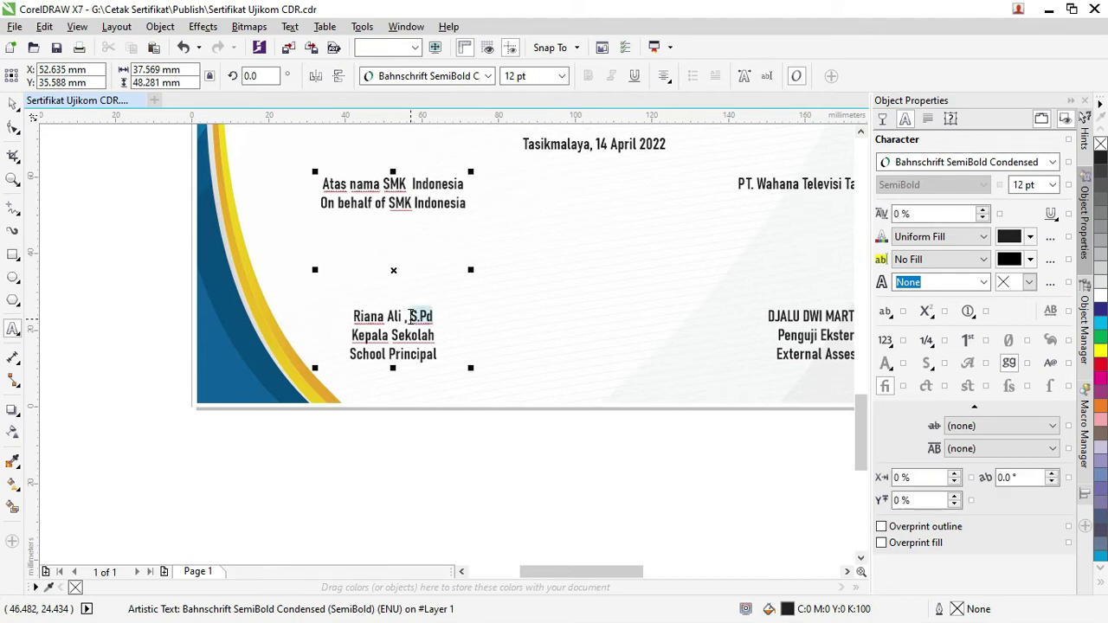
text(S.T)
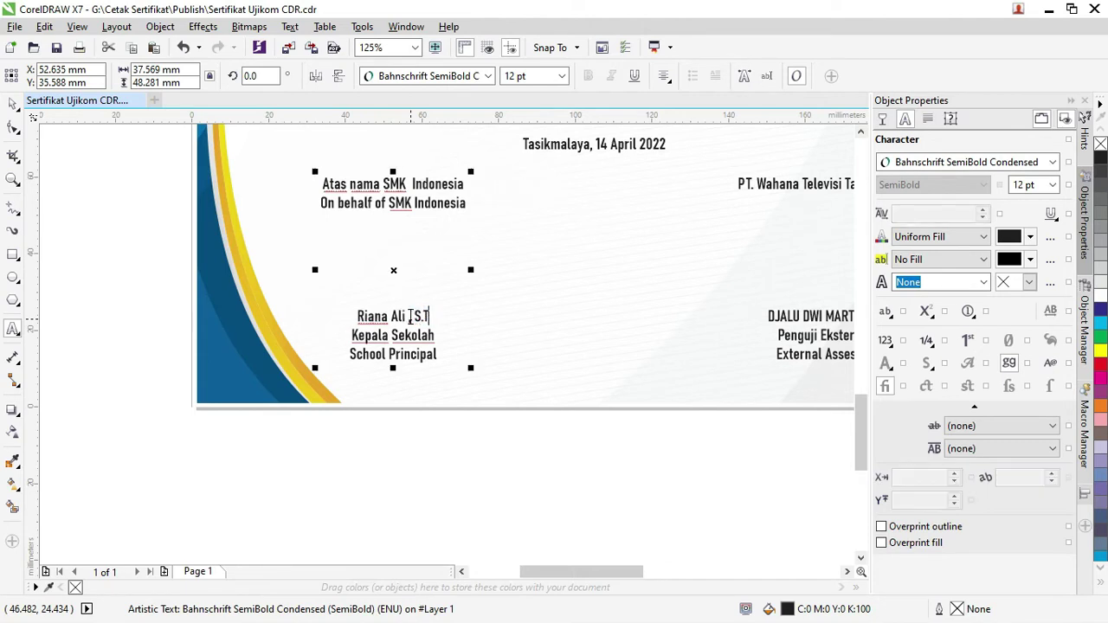
click(13, 127)
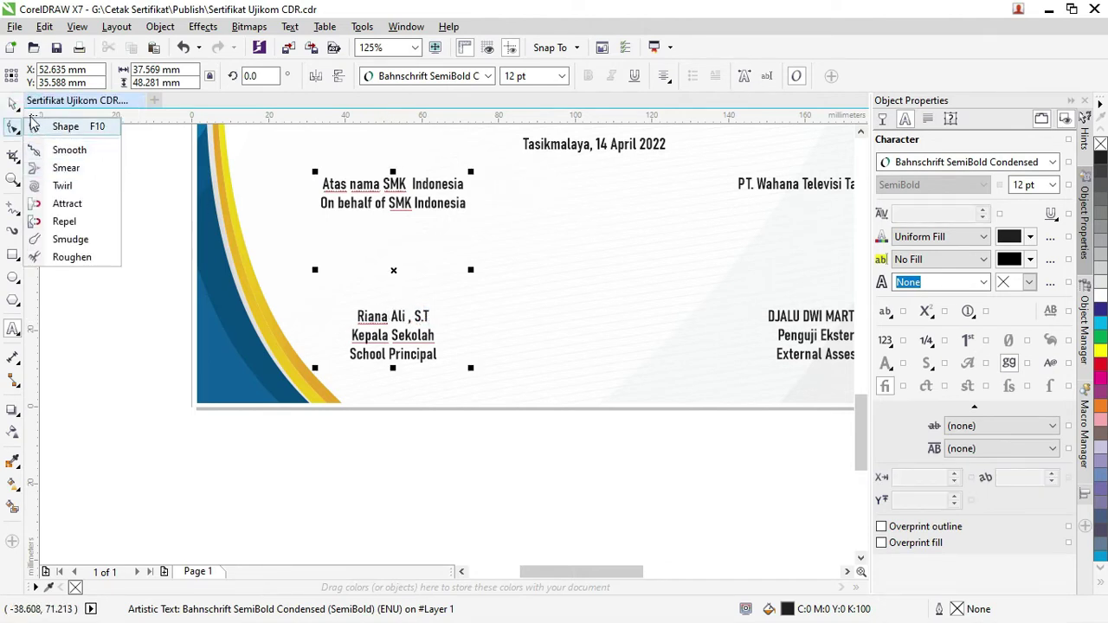
click(52, 124)
click(106, 185)
scroll(108, 188, down, 1)
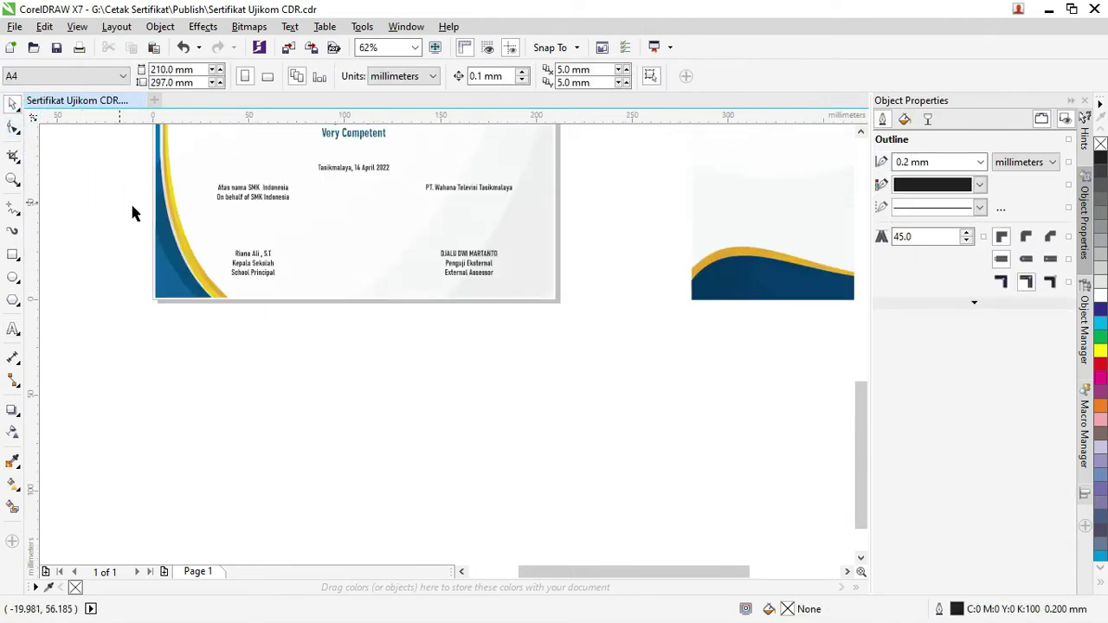
Step: Drag the assignment title line and the Sangat Kompeten / Very Competent text off the page leftward
drag(866, 412, 834, 248)
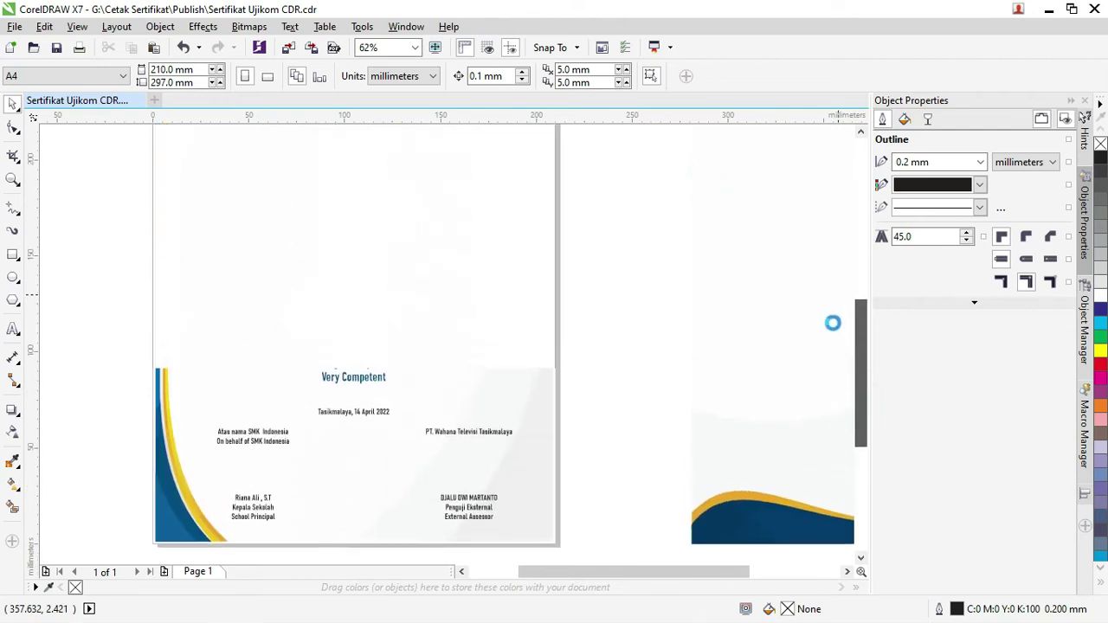
scroll(417, 255, down, 1)
click(420, 279)
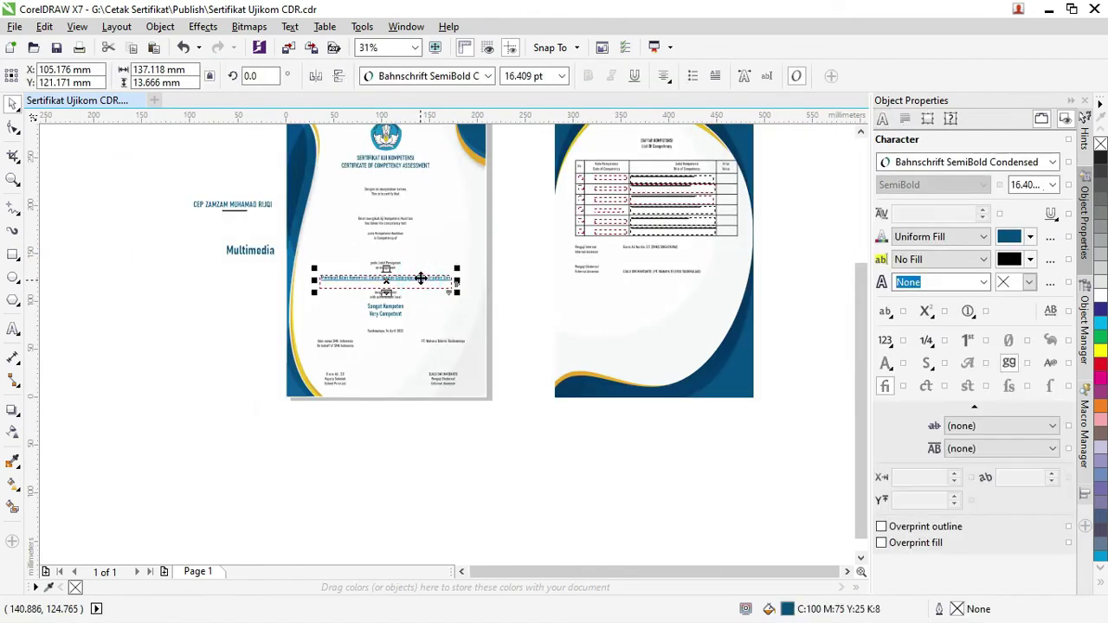
drag(420, 280, 236, 279)
click(386, 312)
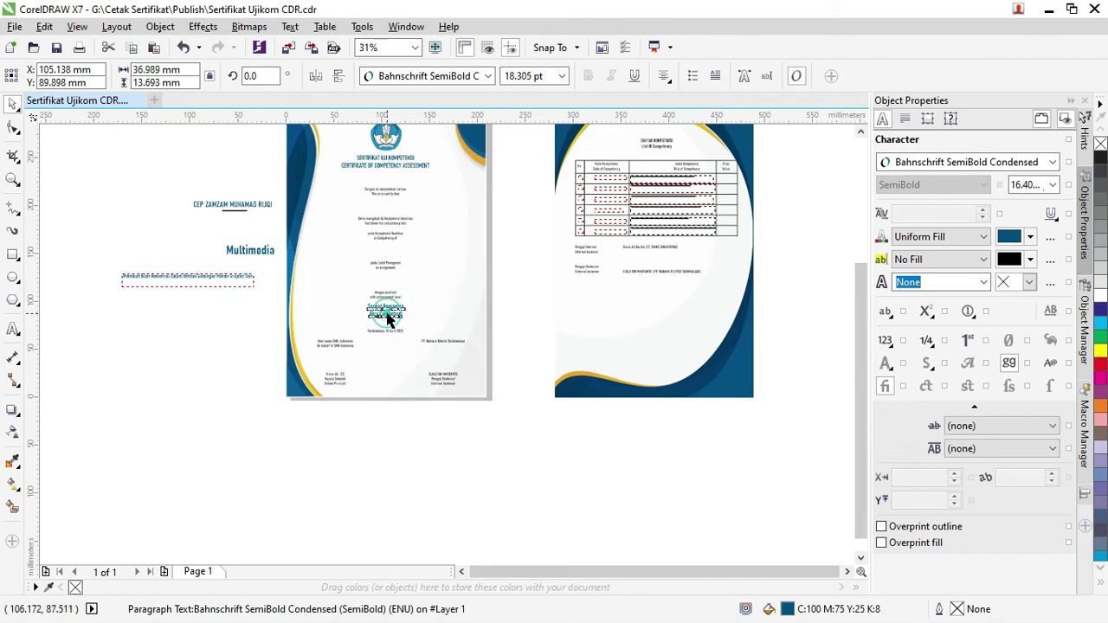
scroll(387, 312, up, 1)
scroll(386, 308, down, 1)
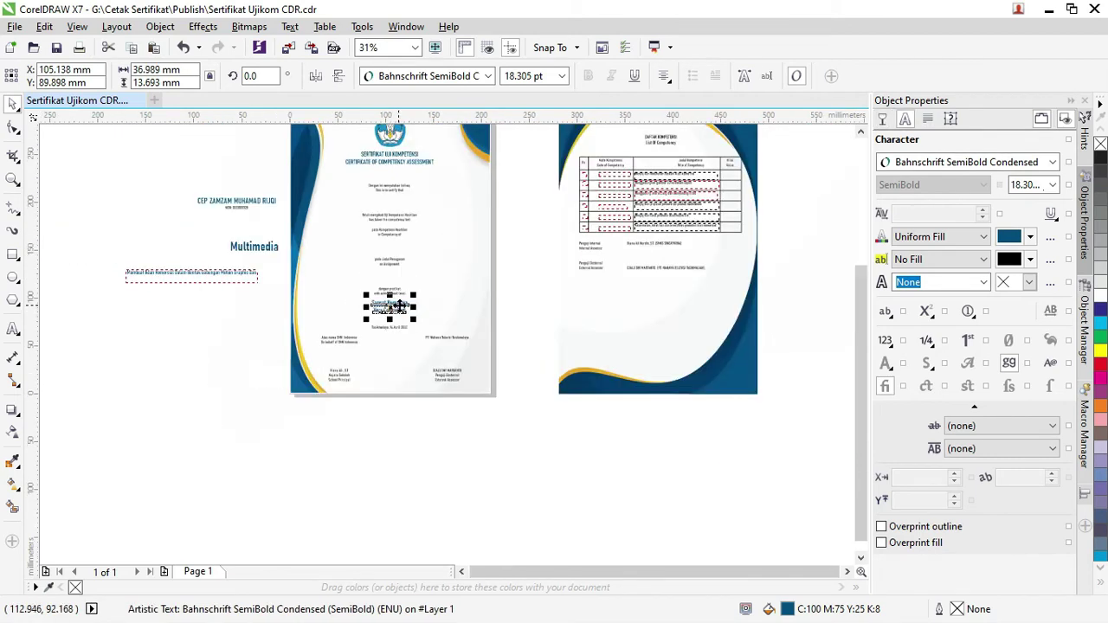
drag(387, 308, 213, 308)
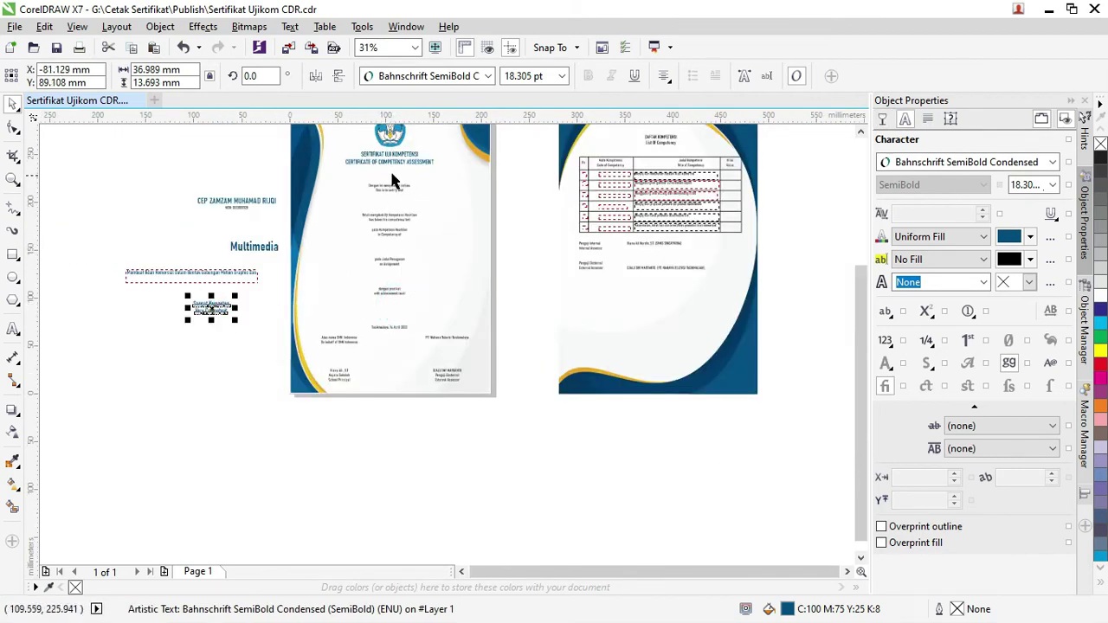
scroll(392, 177, up, 1)
scroll(403, 240, down, 1)
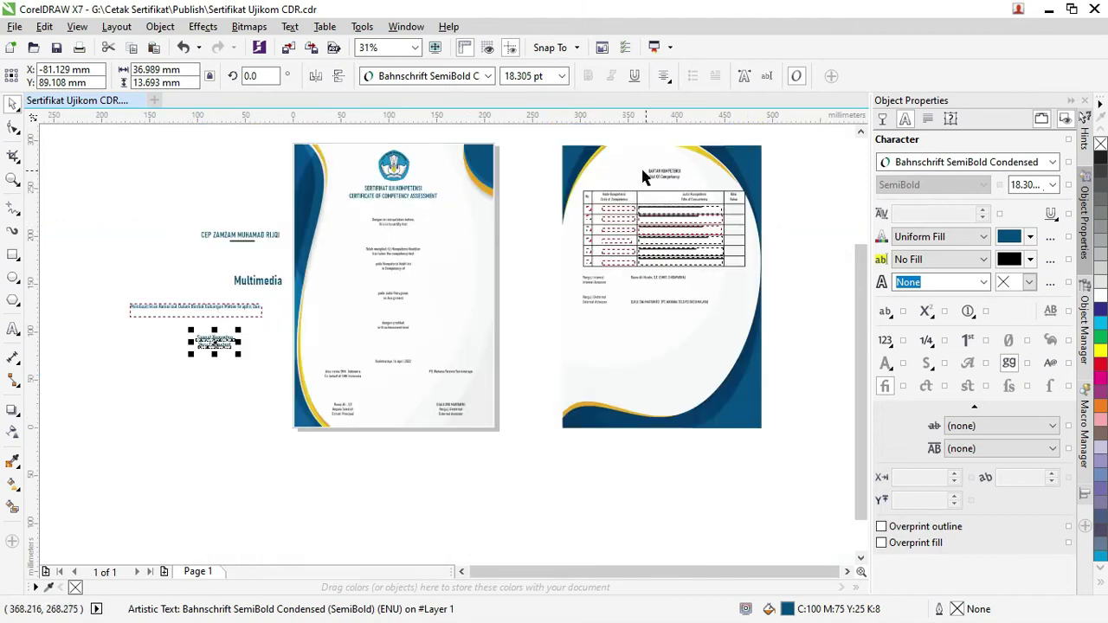
click(513, 448)
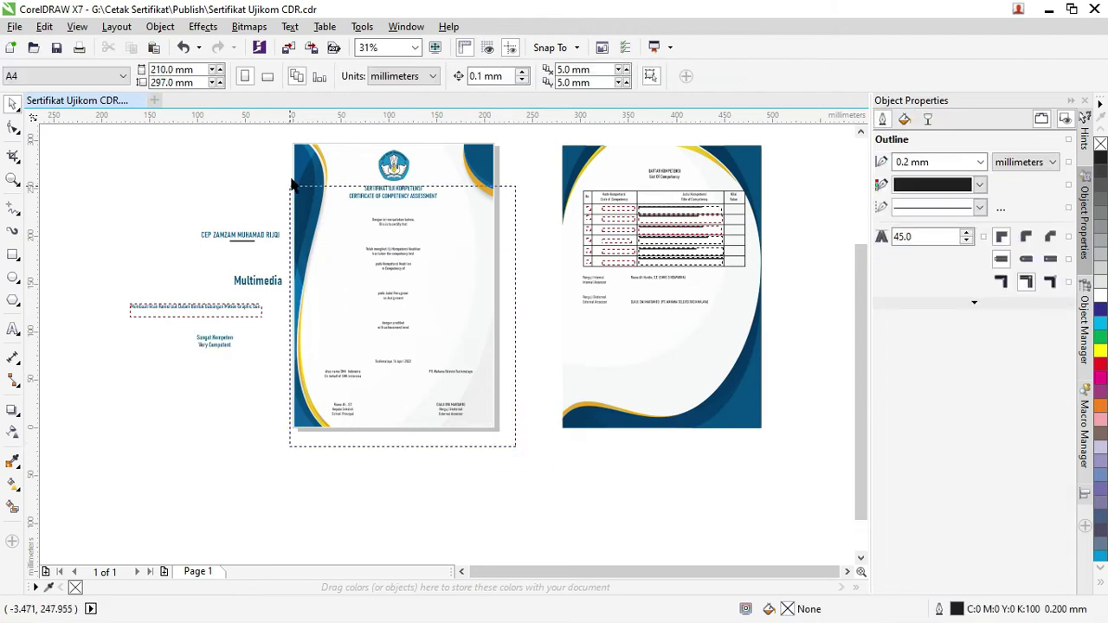
Step: Select every object on the certificate page and start an export to the Publish folder on drive G
drag(514, 448, 286, 137)
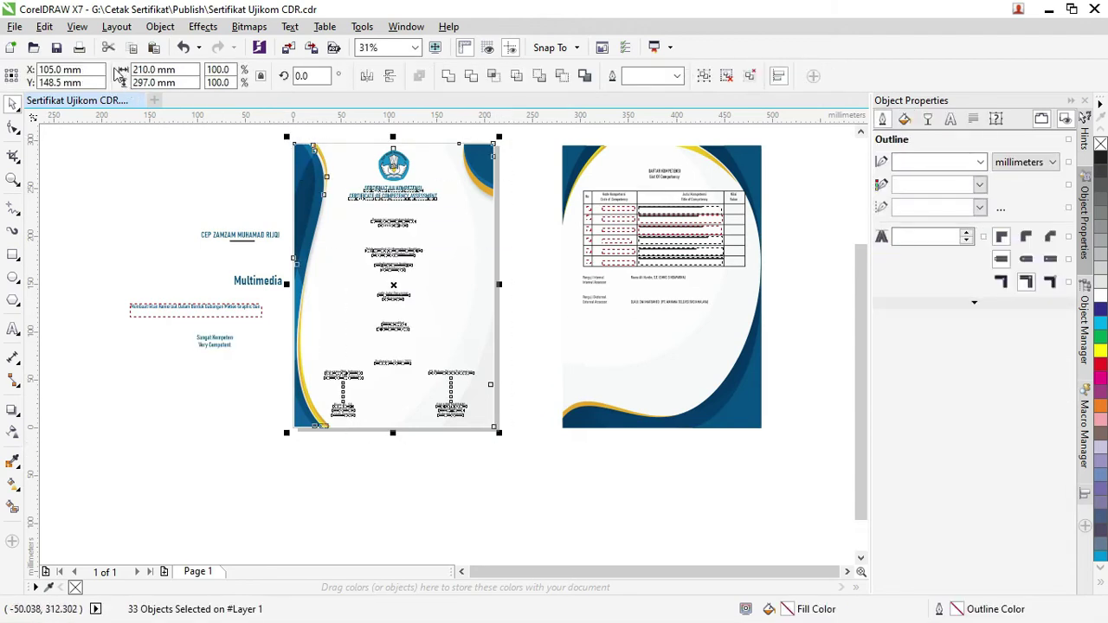
click(15, 26)
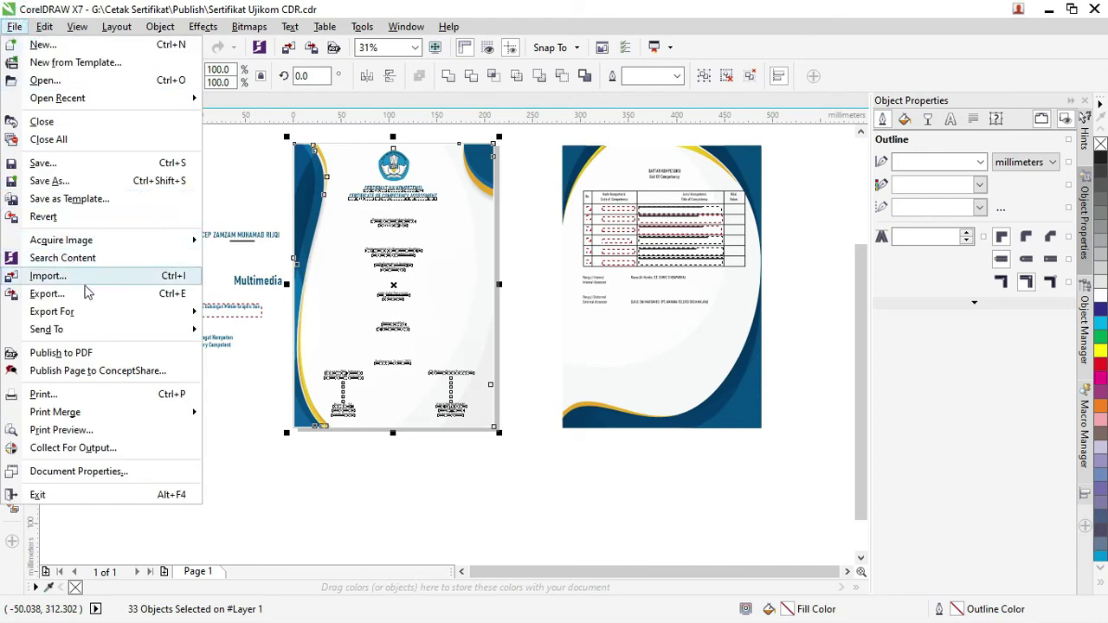
click(86, 293)
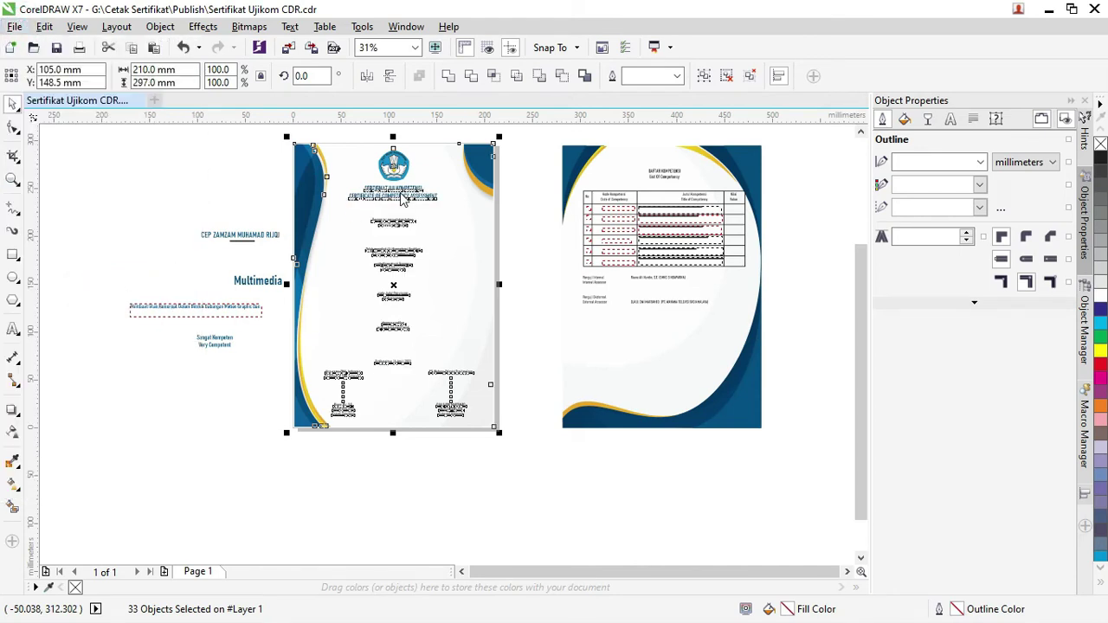
click(571, 121)
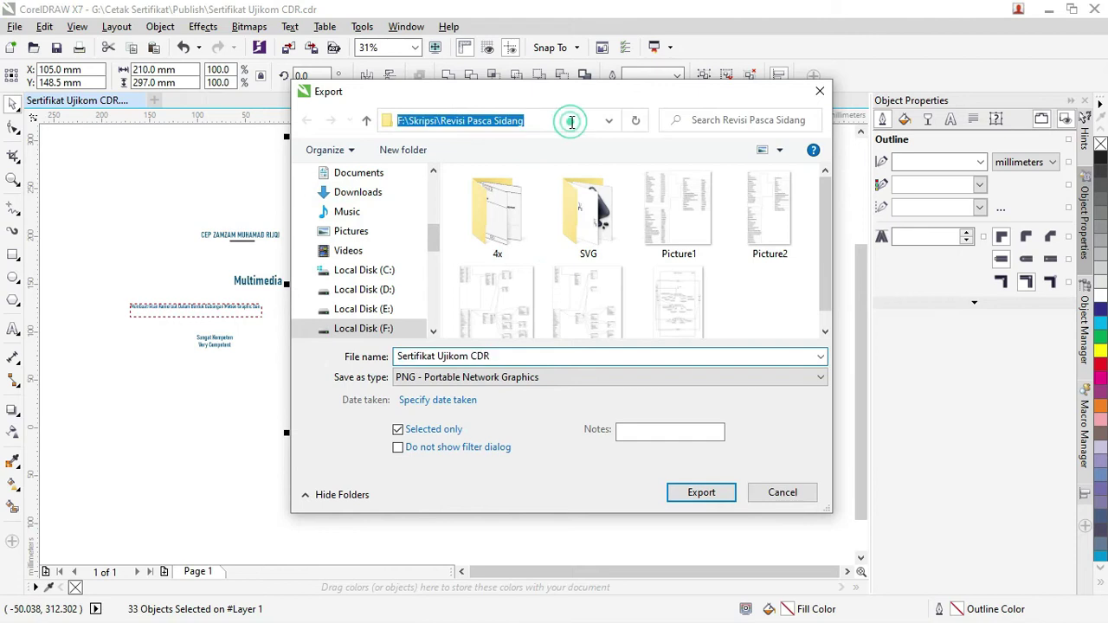
key(ctrl+v)
key(Return)
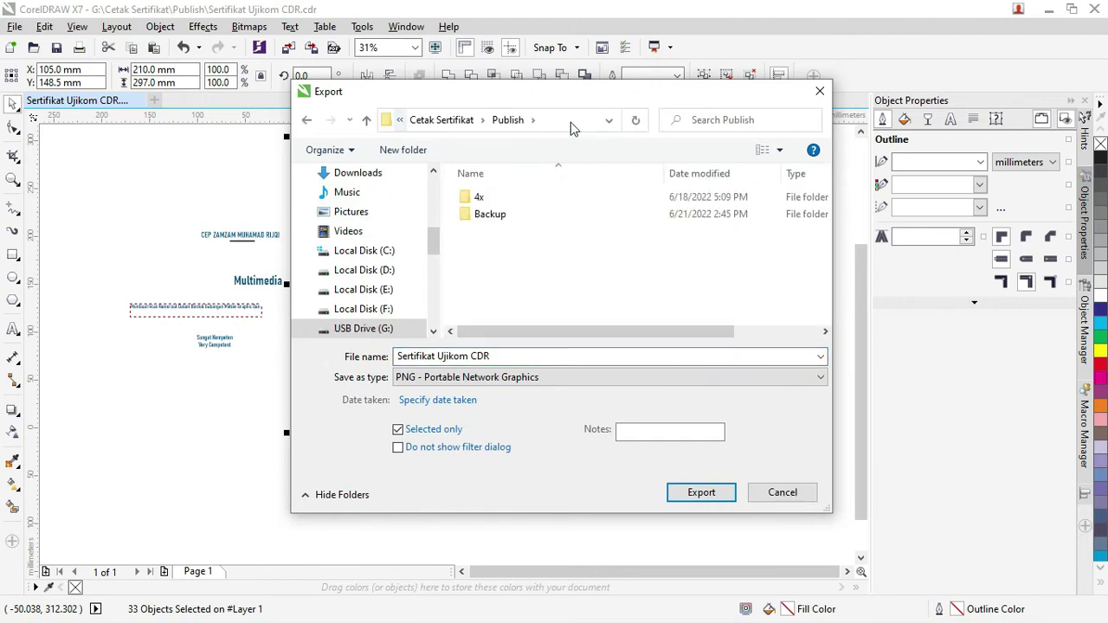
Step: Export as SVG named Sertifikat Ujikom CDR_baru with images embedded
click(492, 379)
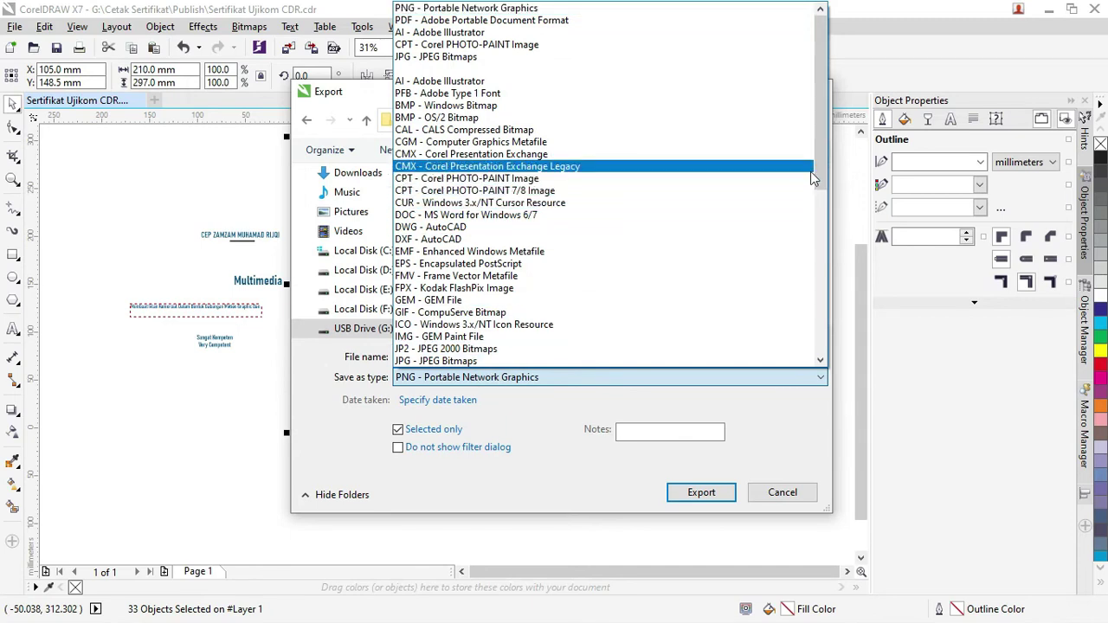
drag(822, 167, 811, 265)
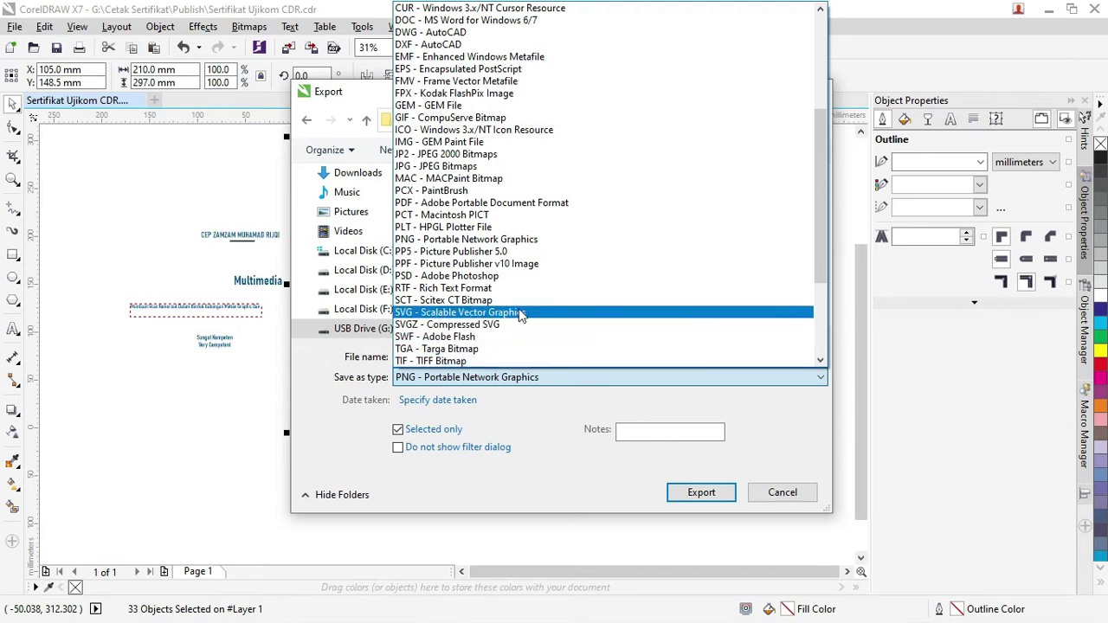
click(468, 313)
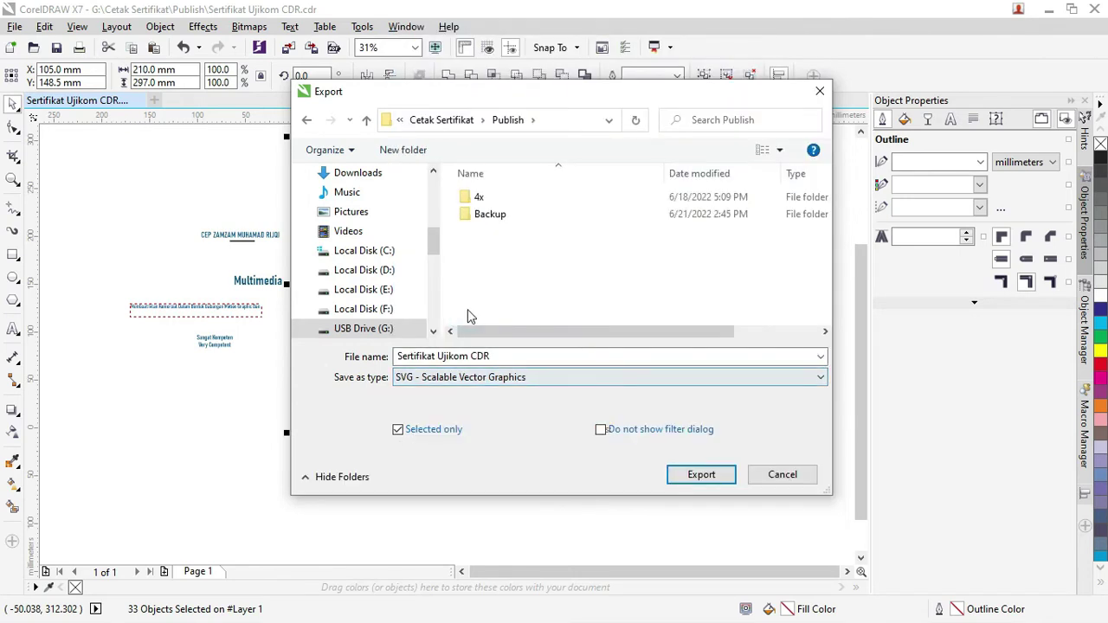
double_click(478, 355)
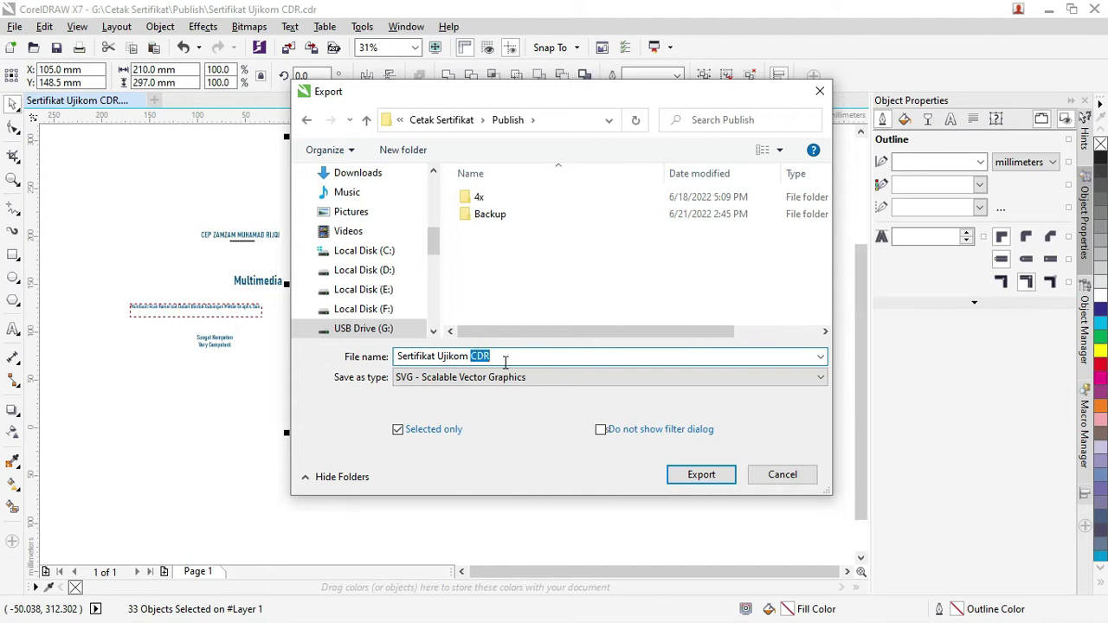
click(514, 355)
text(_baru)
click(699, 480)
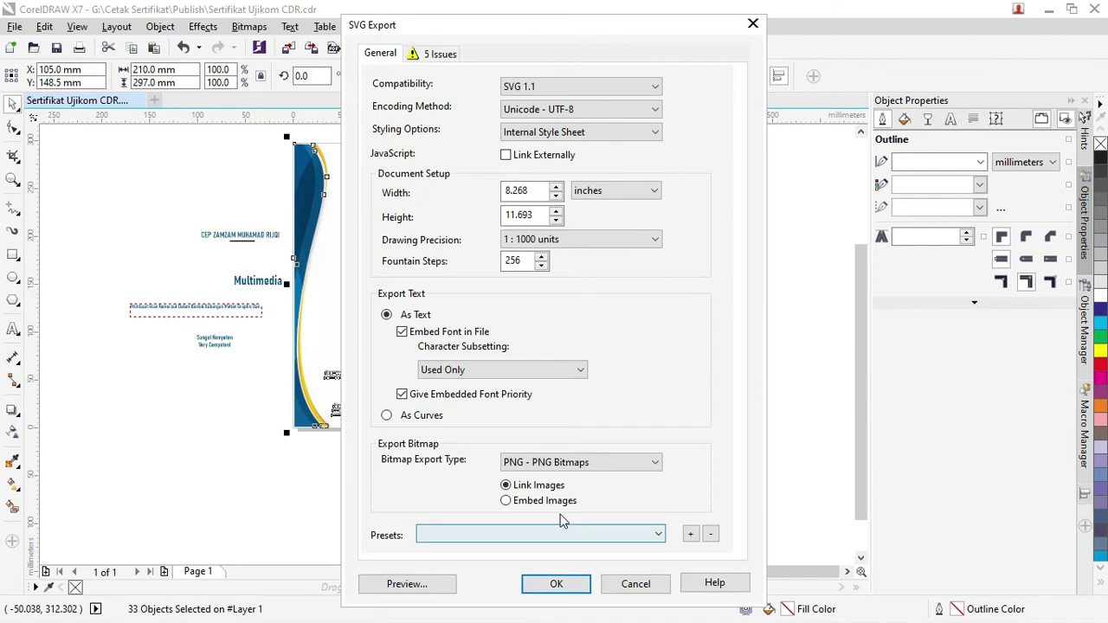
click(554, 501)
click(555, 583)
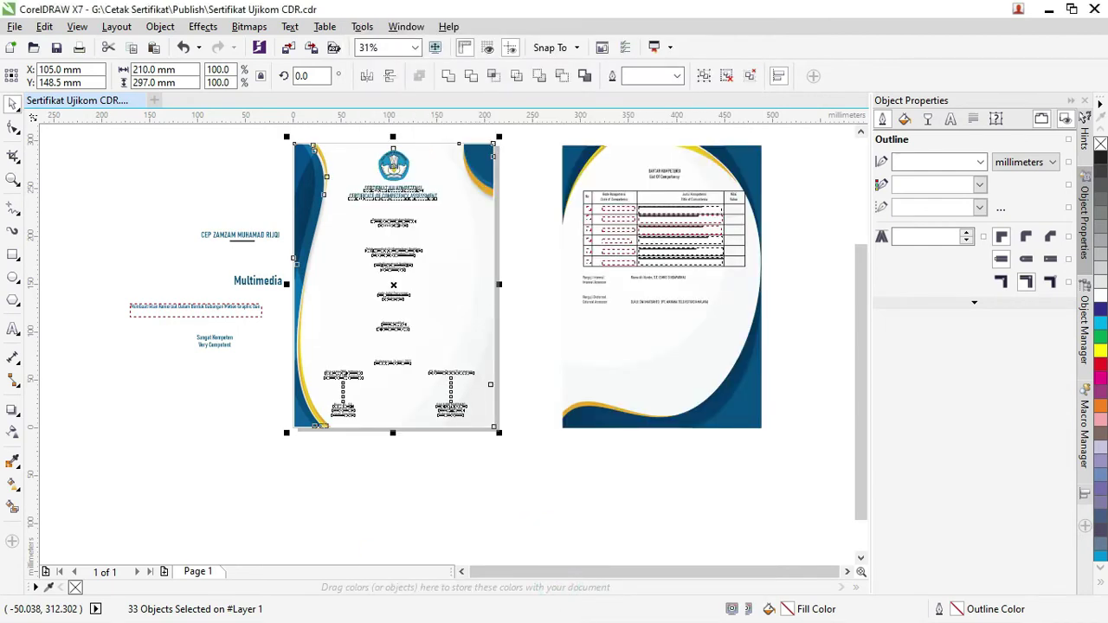
key(alt+Tab)
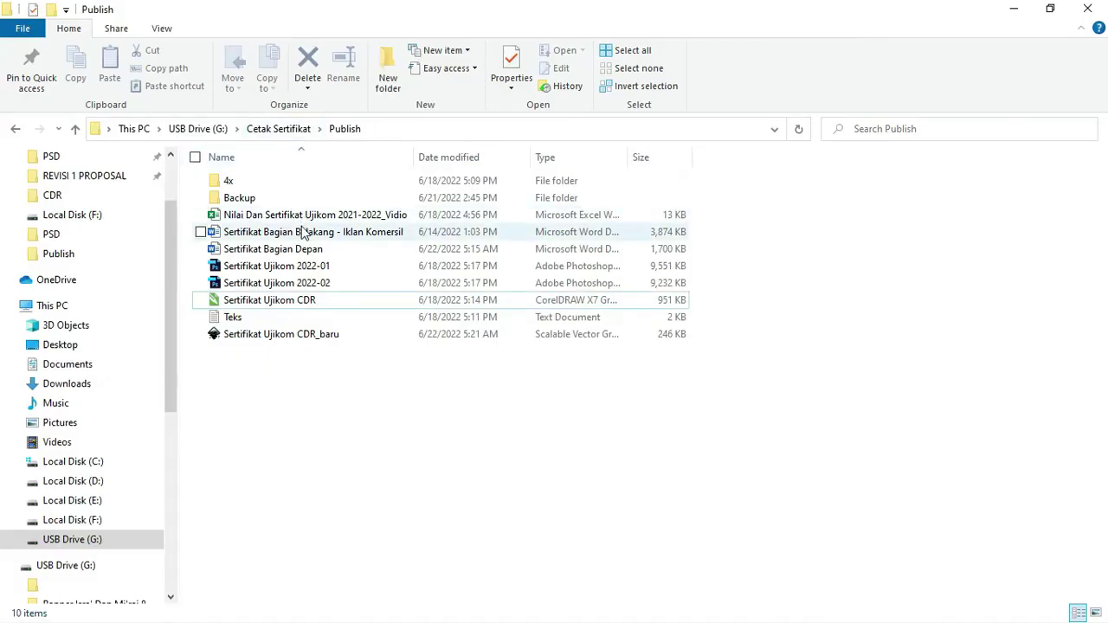
Step: Open Sertifikat Bagian Depan from the Publish folder in Word
double_click(307, 251)
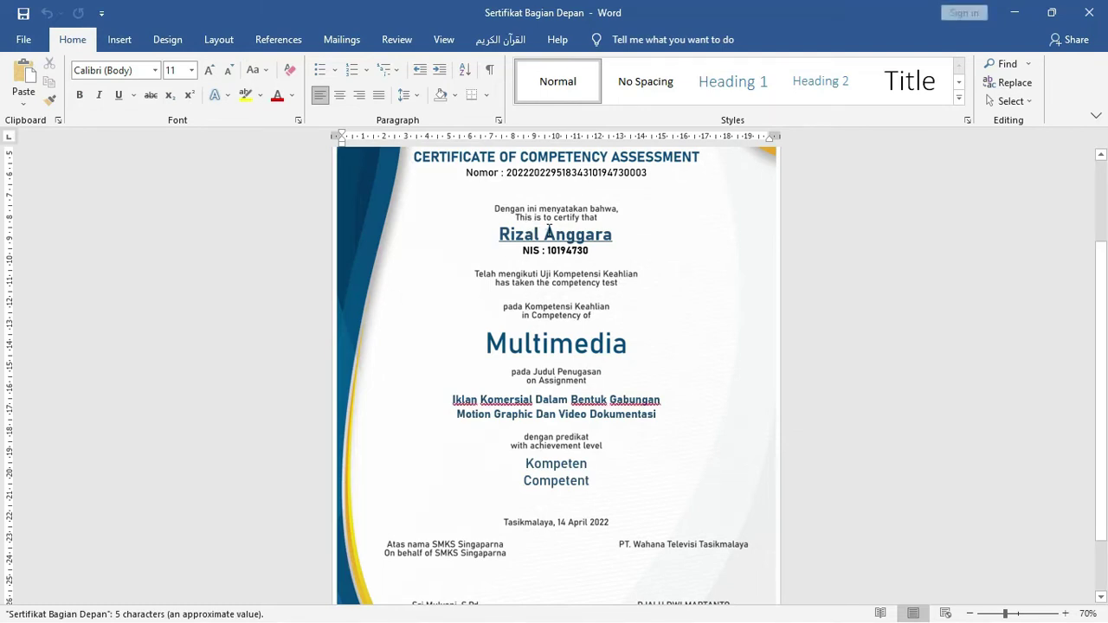
Step: Change the certificate's background picture to the Sertifikat Ujikom CDR_baru SVG from G:\Cetak Sertifikat\Publish
triple_click(549, 232)
scroll(522, 317, down, 2)
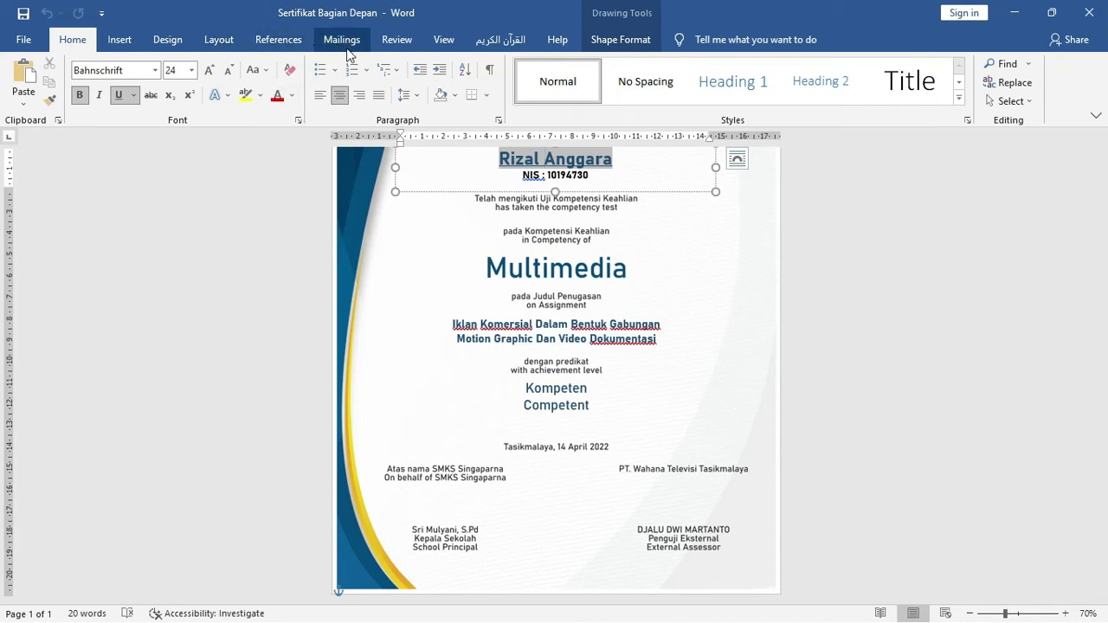
click(357, 191)
scroll(357, 192, up, 3)
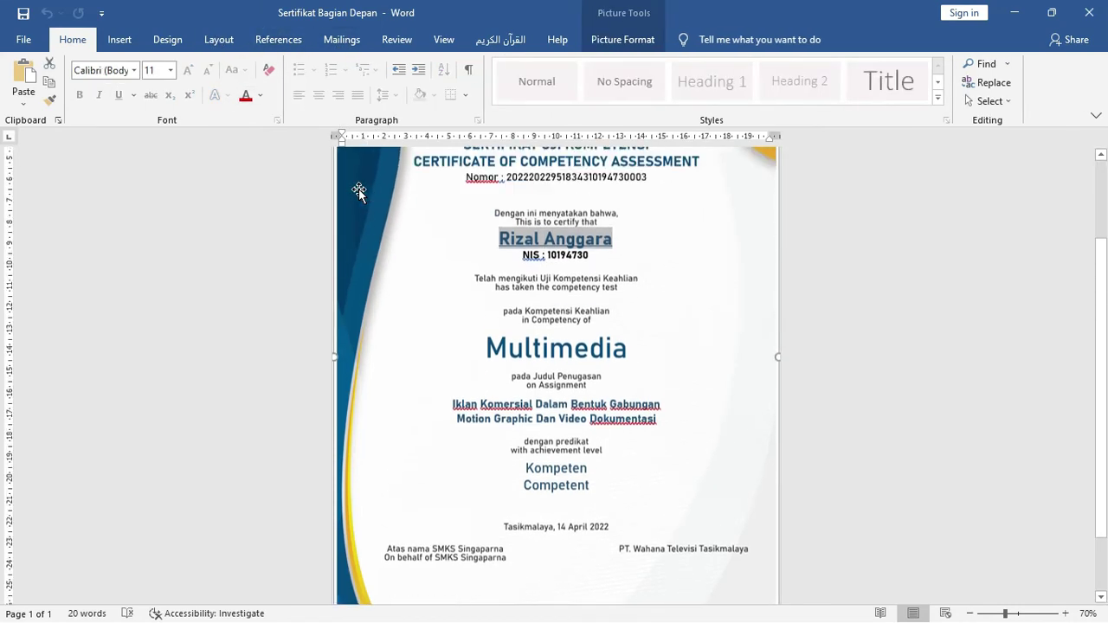
right_click(365, 180)
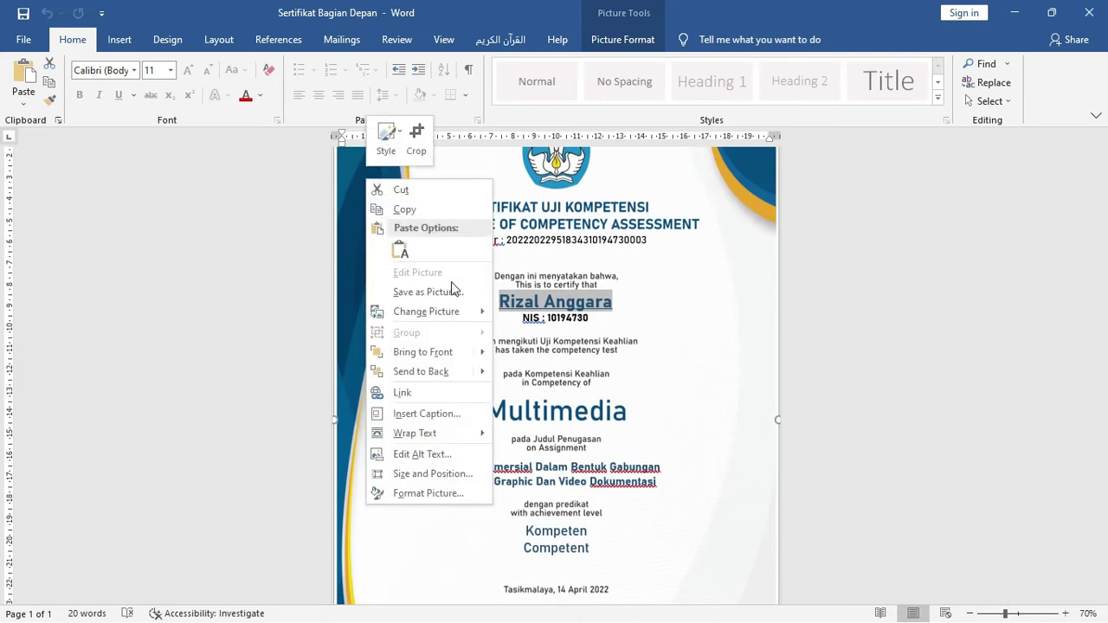
mouse_move(456, 315)
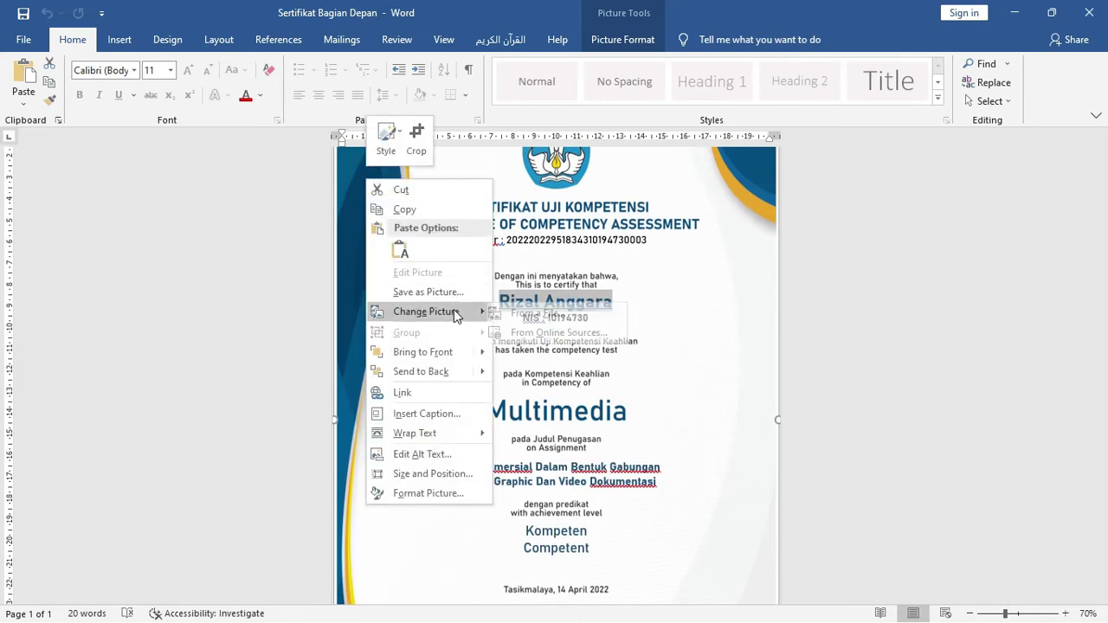
click(554, 315)
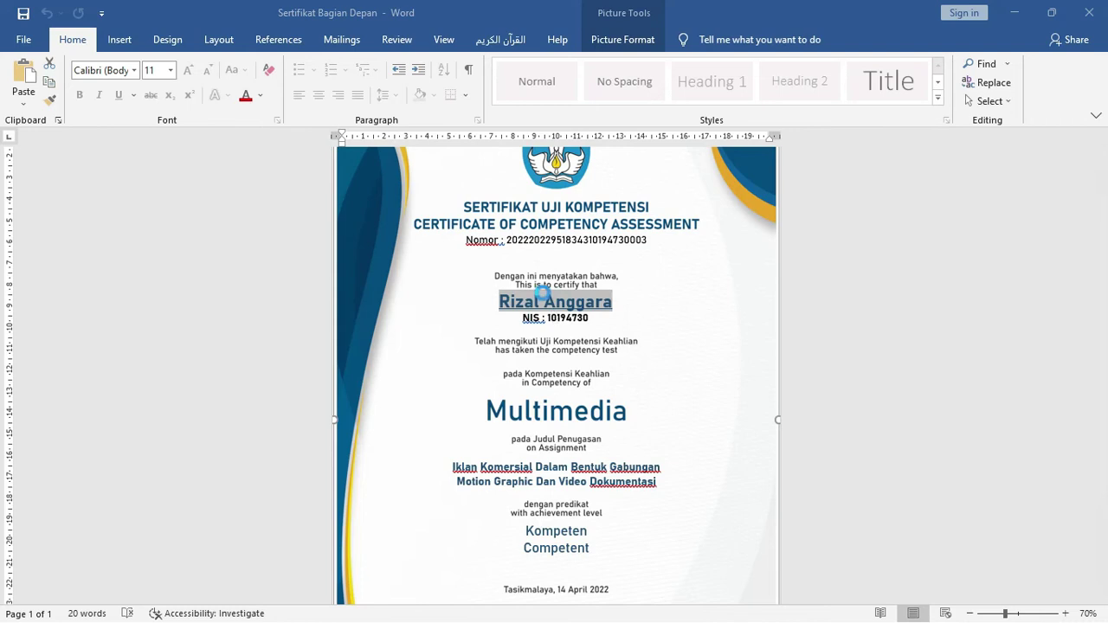
click(418, 88)
key(Return)
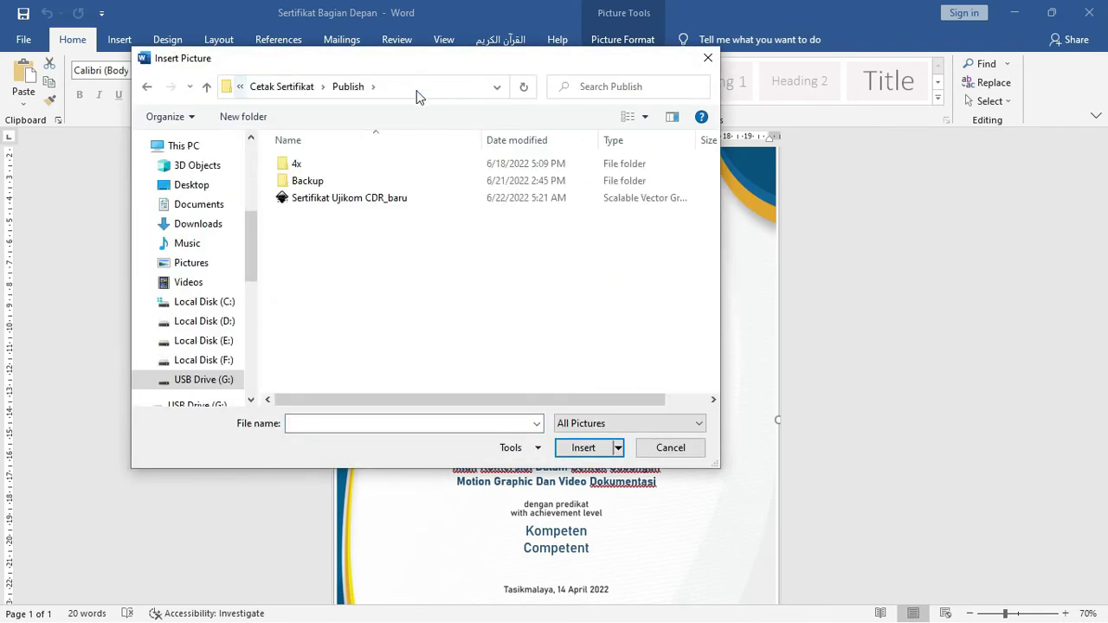
click(383, 203)
click(597, 448)
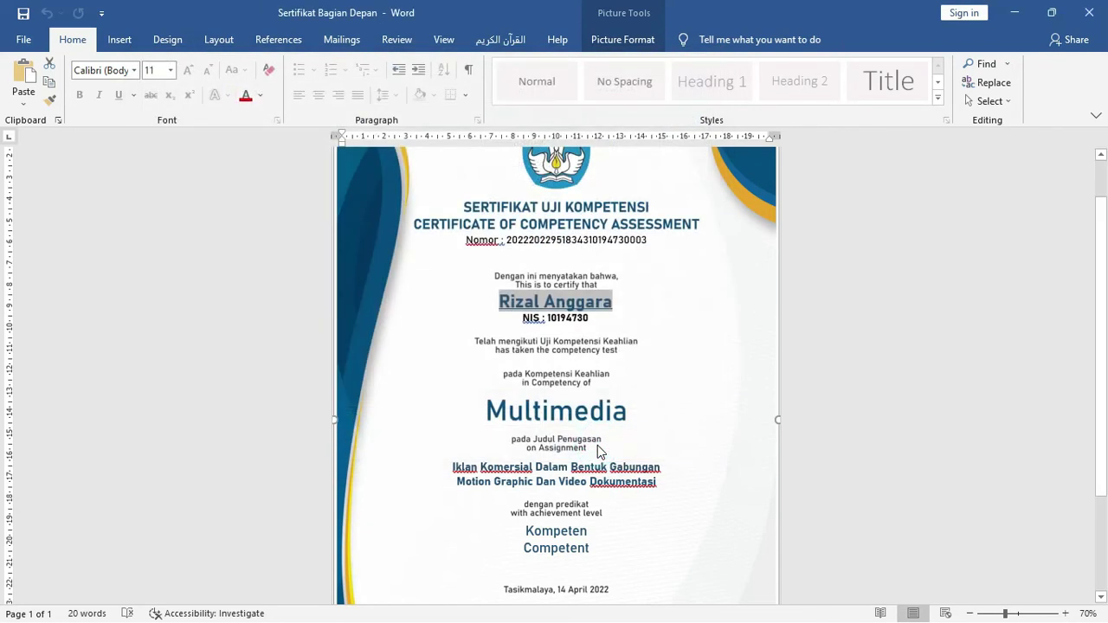
Step: Undo the background swap twice, then redo to reapply the SVG background and review the page
scroll(654, 337, up, 1)
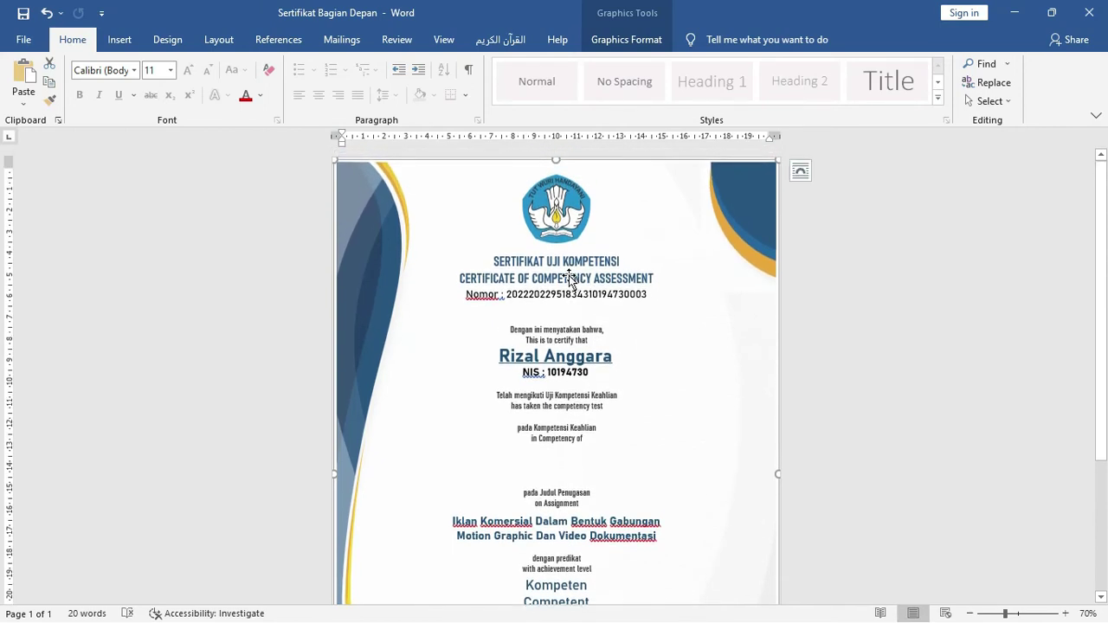
scroll(519, 256, down, 1)
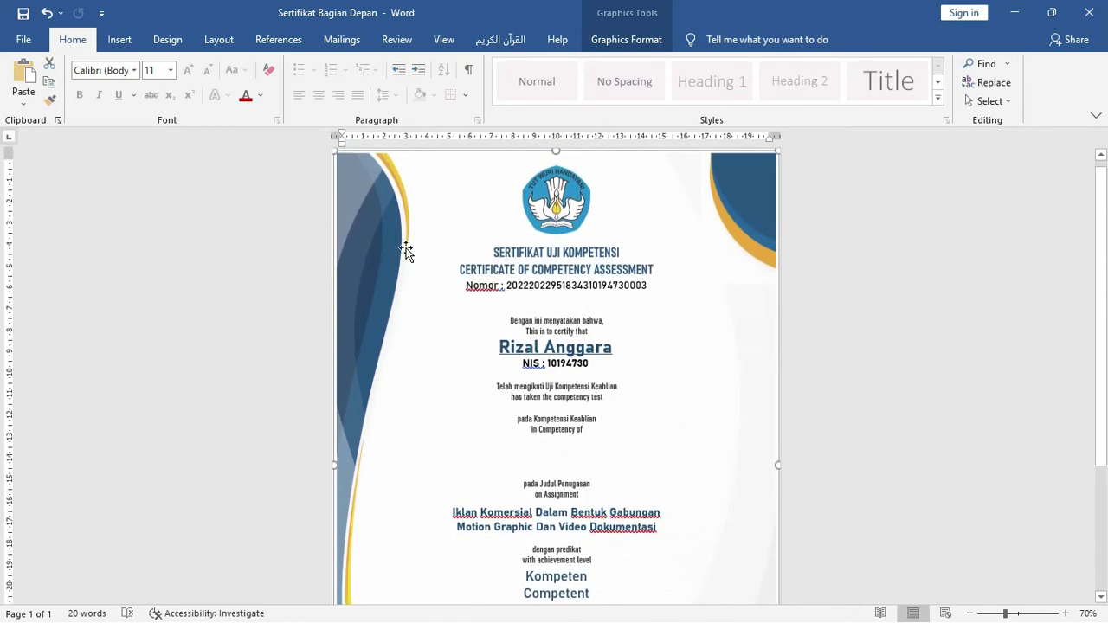
scroll(428, 257, down, 5)
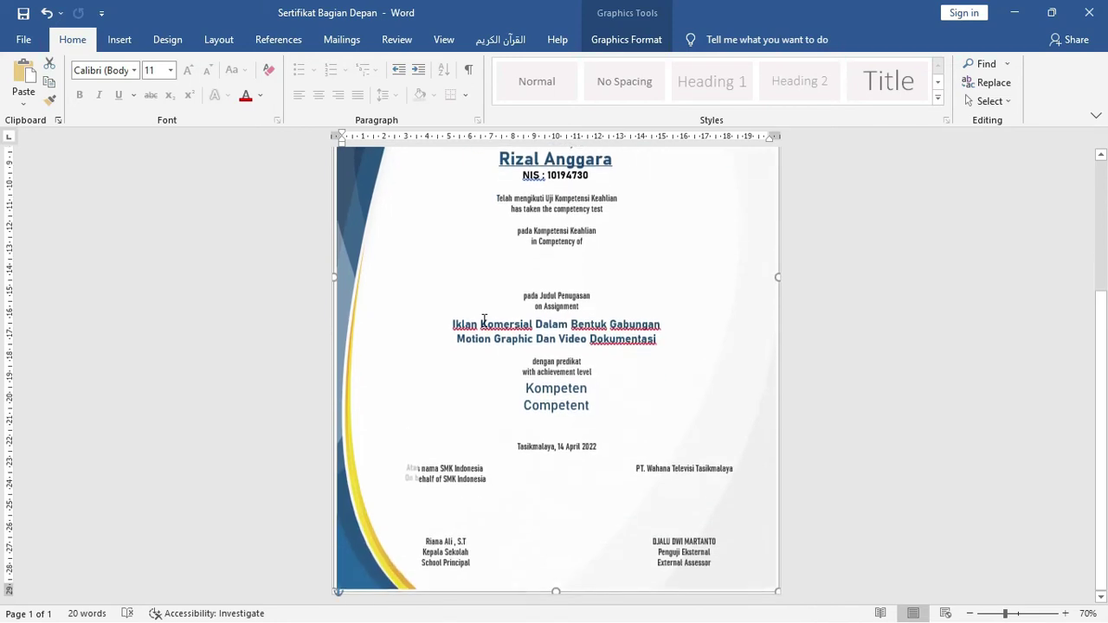
key(ctrl+z)
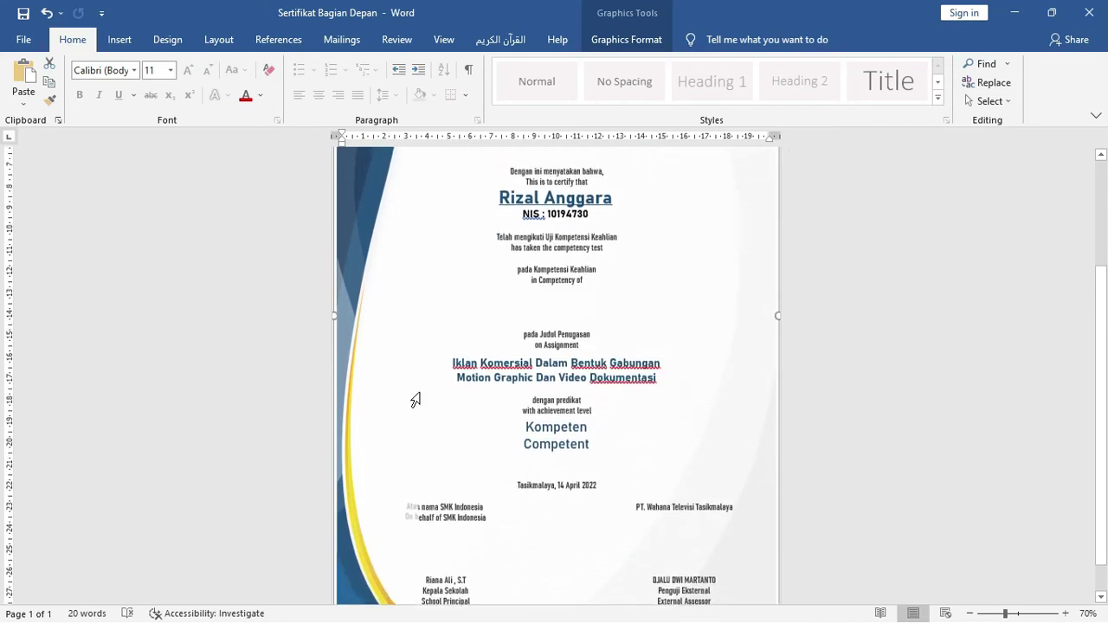
key(ctrl+z)
key(ctrl+z)
key(ctrl+z)
key(ctrl+z)
key(ctrl+z)
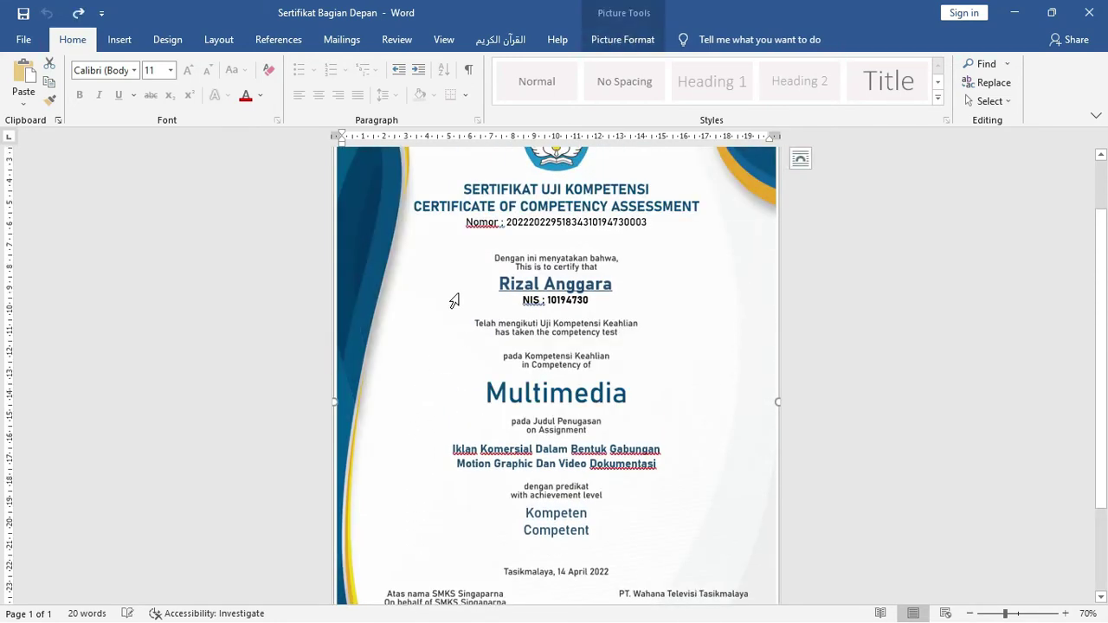
scroll(447, 296, up, 2)
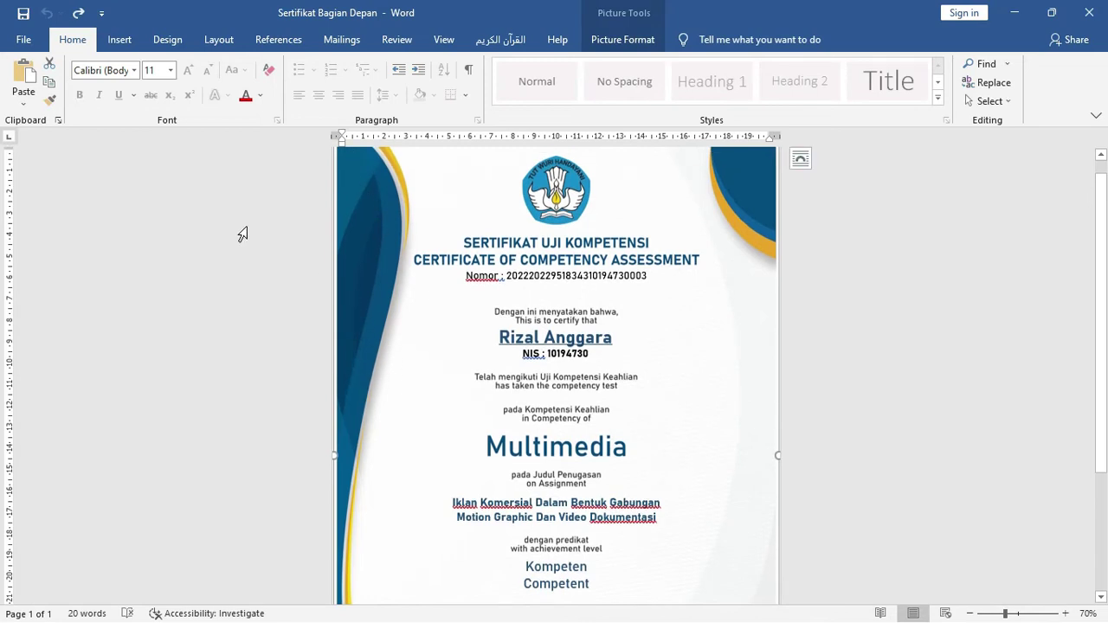
click(78, 15)
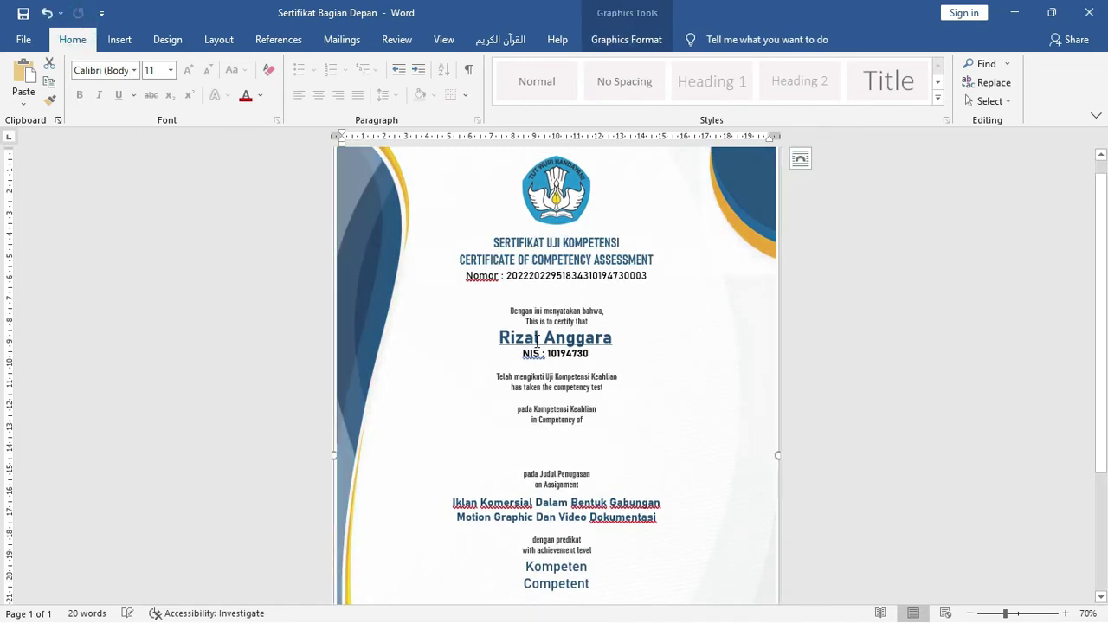
scroll(436, 325, down, 1)
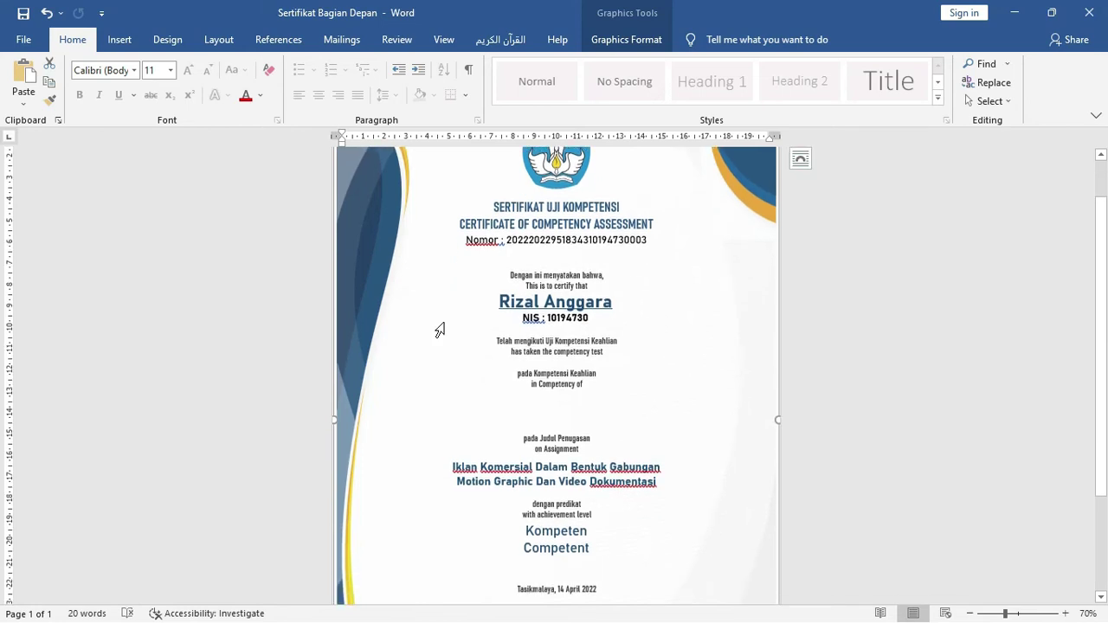
scroll(530, 347, down, 1)
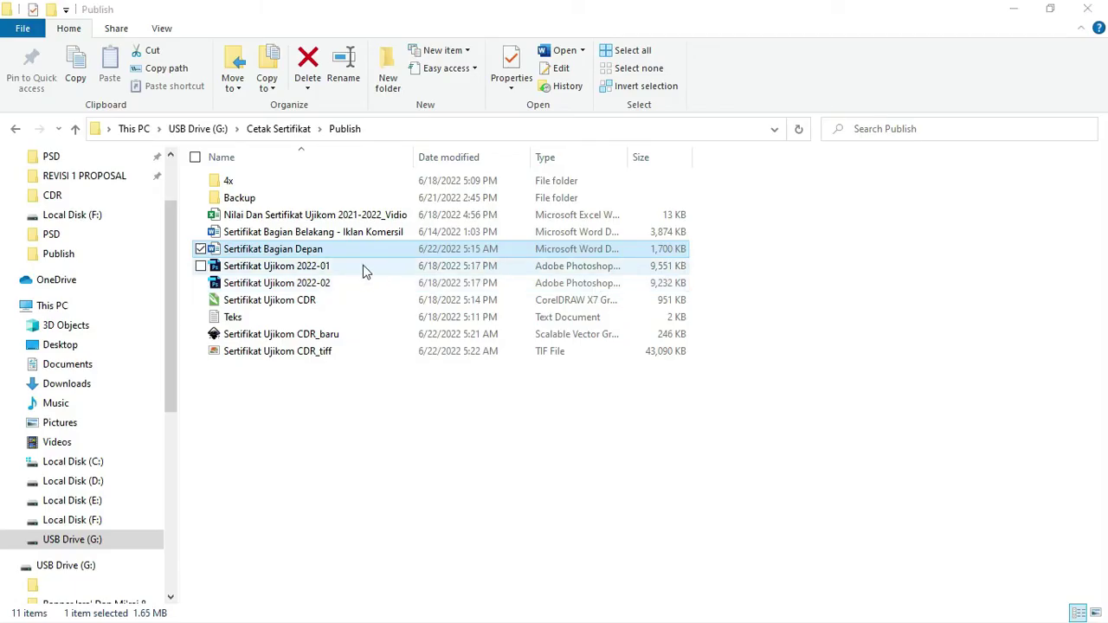
Step: Open Sertifikat Ujikom 2022-01.psd from the Publish folder in Photoshop CC 2015
double_click(322, 270)
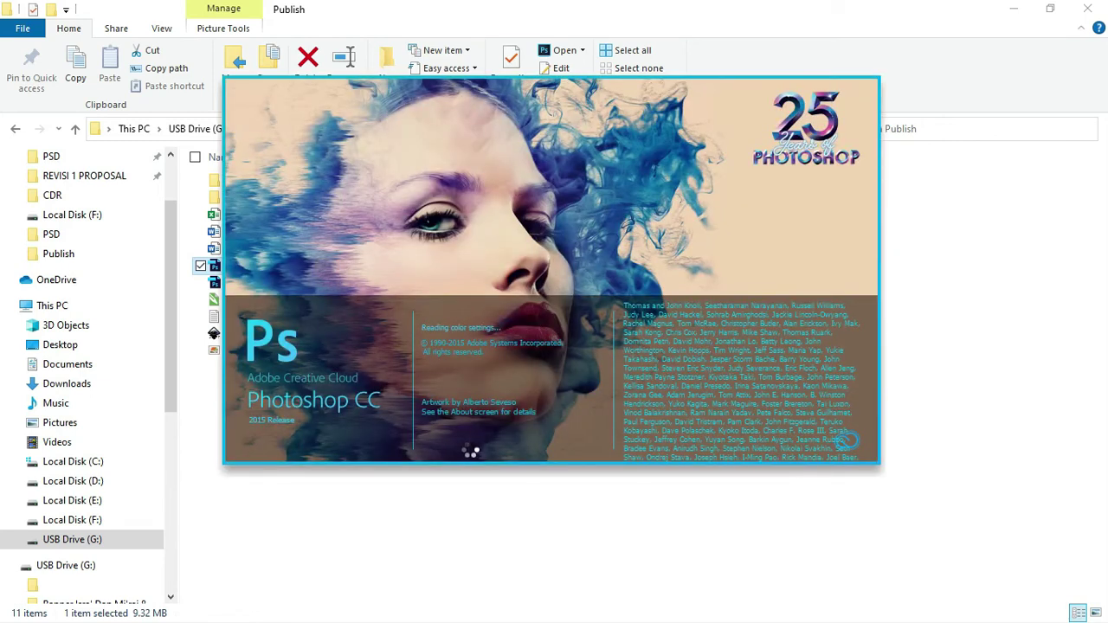
click(485, 510)
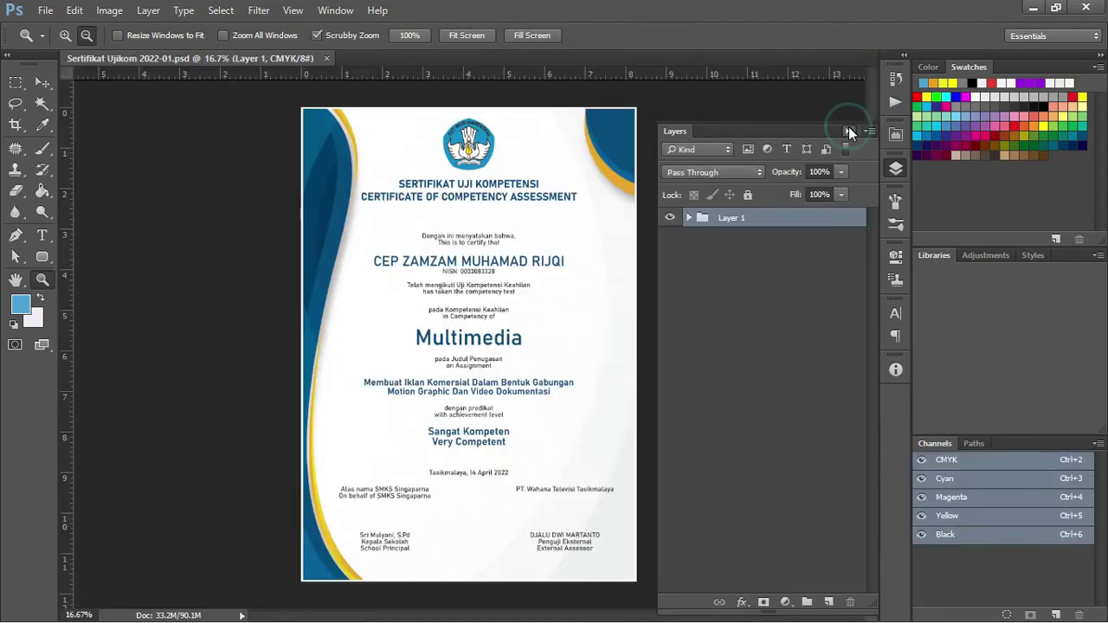
Step: Zoom out on the certificate and pick the Move tool, keeping the Layers panel visible
click(848, 132)
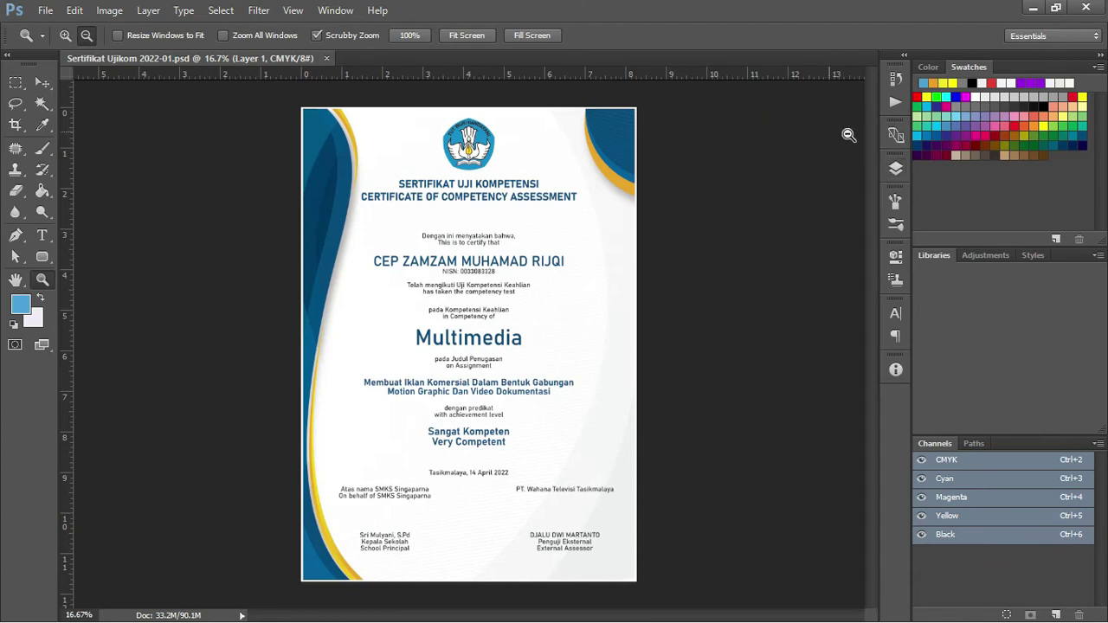
alt+click(848, 135)
alt+click(848, 135)
click(41, 81)
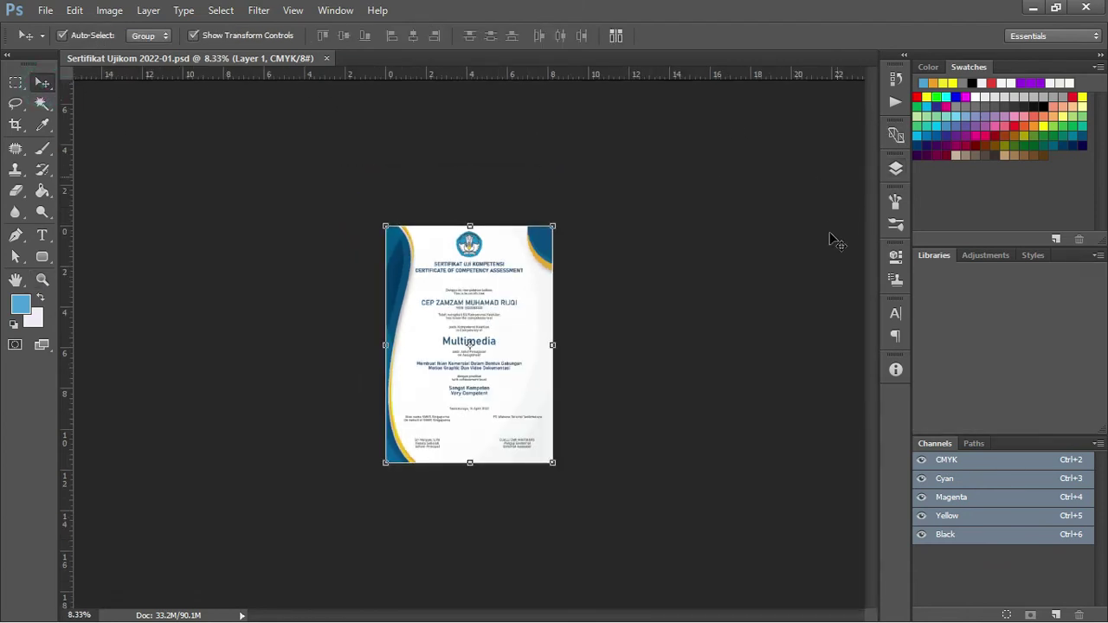
click(895, 170)
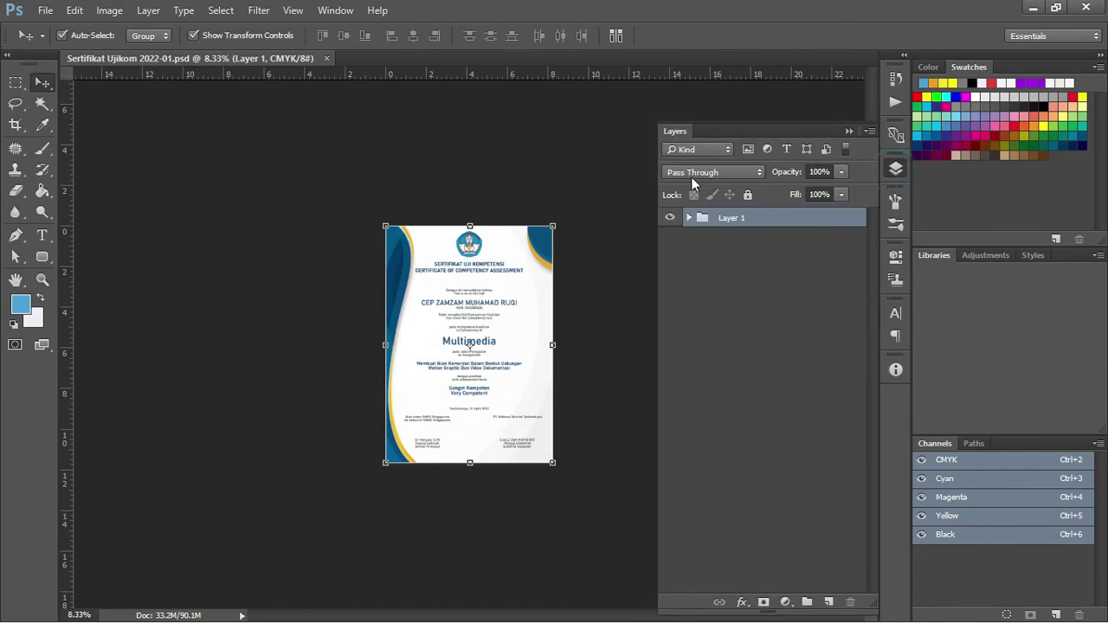
Step: Inspect Layer 1's nested groups, then ungroup Layer 1 into separate layers
click(689, 218)
click(689, 219)
alt+click(689, 218)
scroll(510, 317, up, 3)
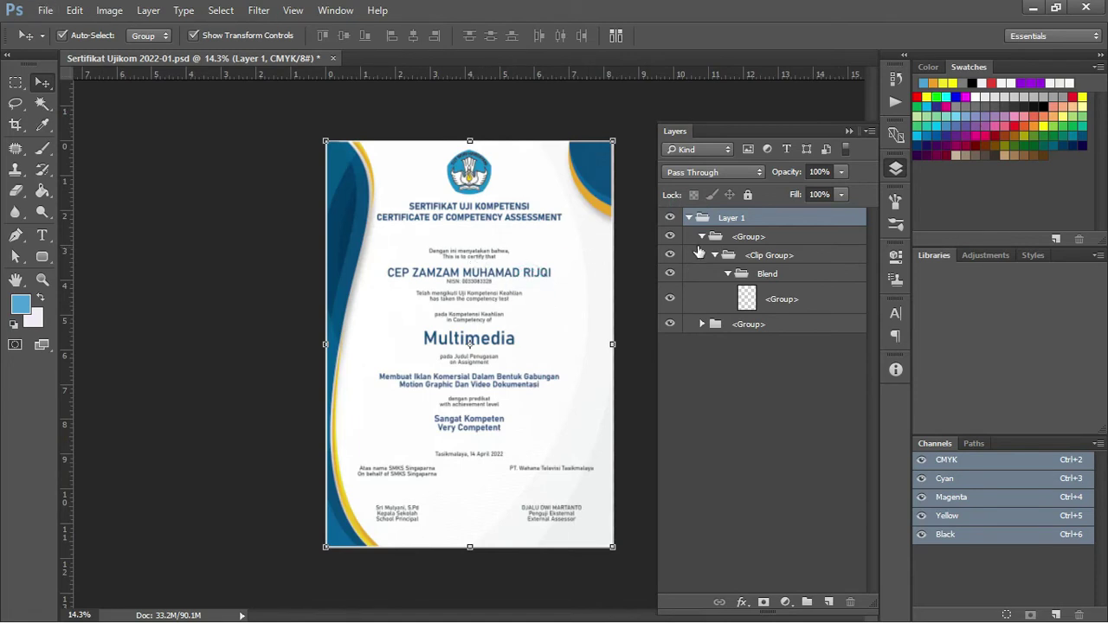
click(702, 324)
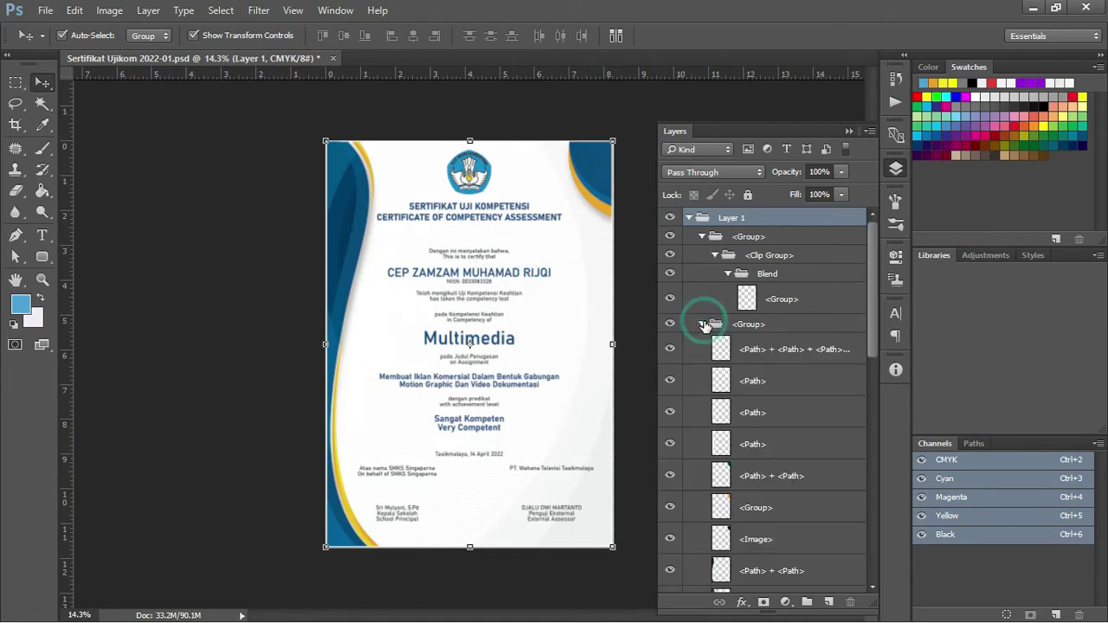
click(684, 219)
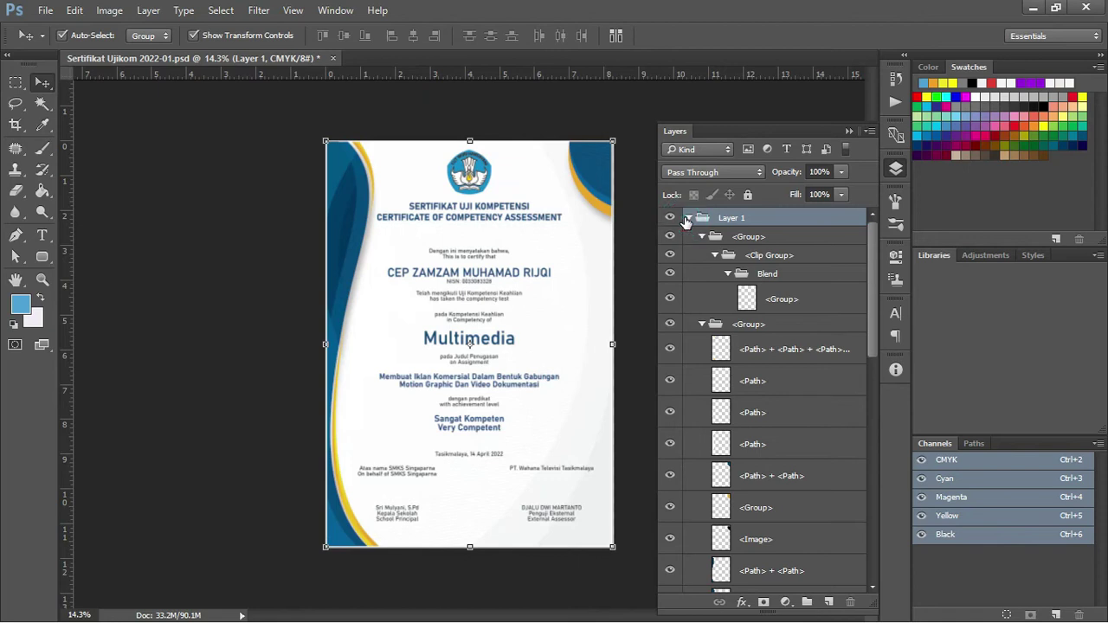
click(689, 219)
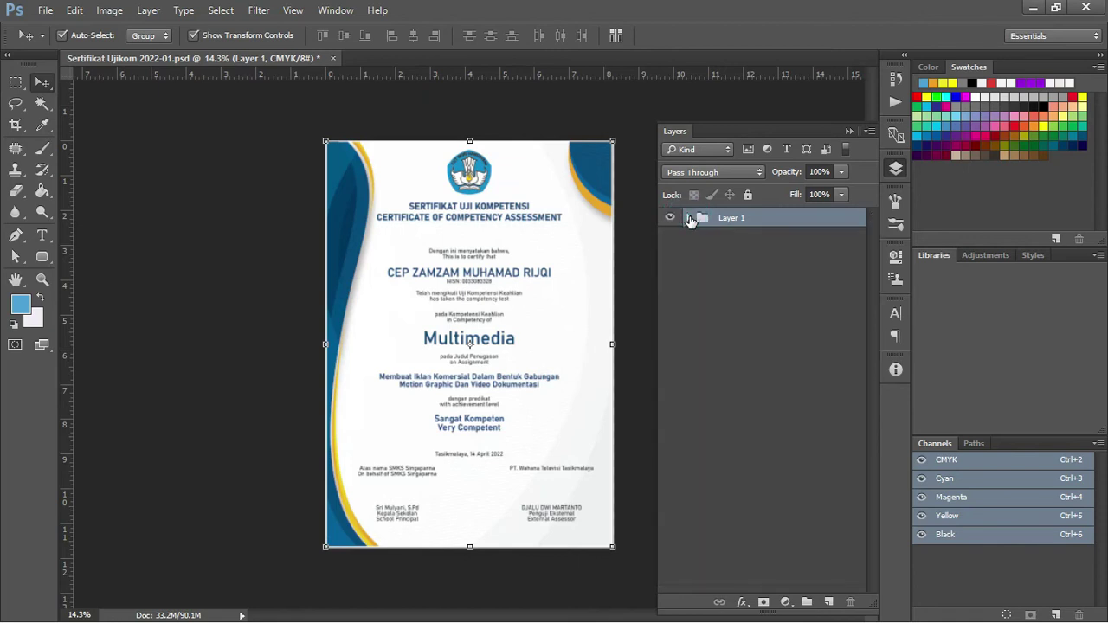
click(689, 219)
right_click(733, 221)
click(798, 190)
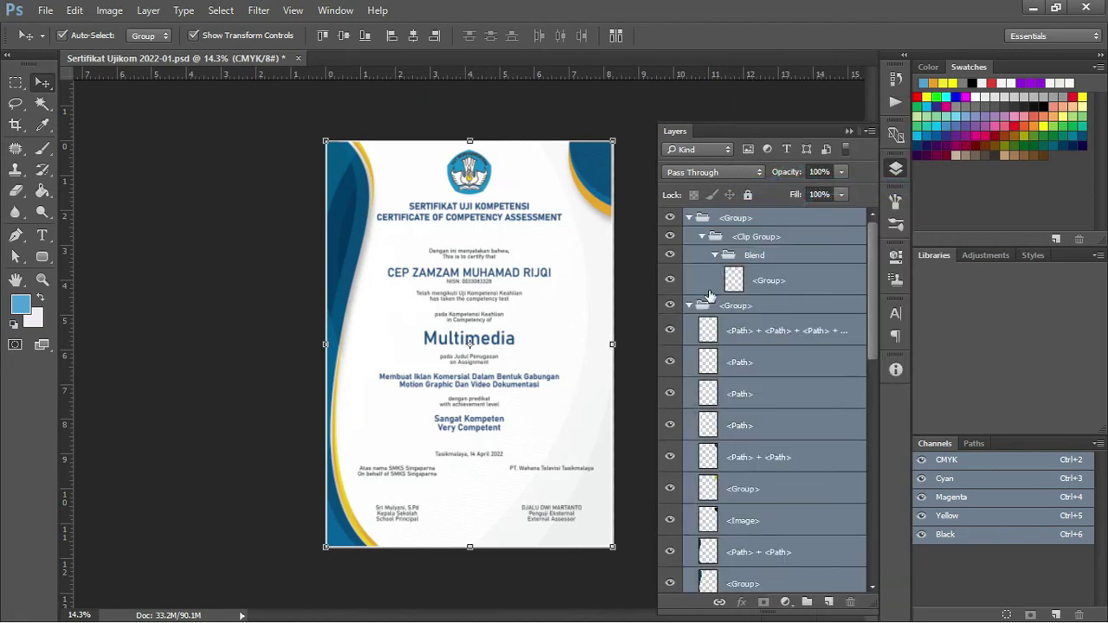
Step: Hide the Sangat Kompeten grade, student name and Multimedia text layers
click(669, 305)
click(669, 306)
drag(870, 301, 868, 435)
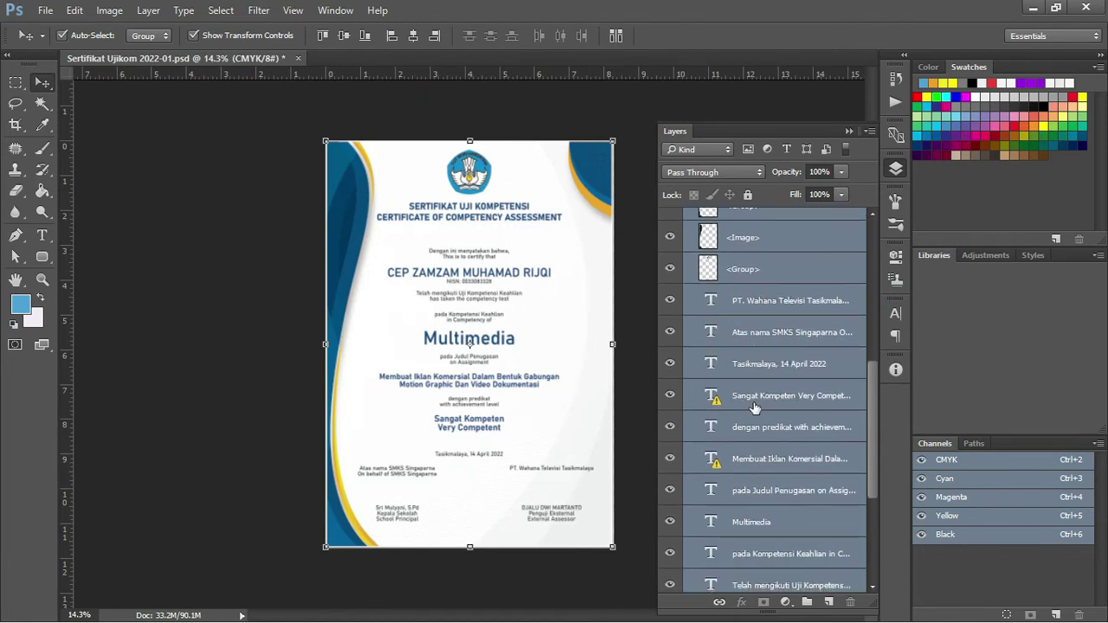
scroll(811, 403, down, 2)
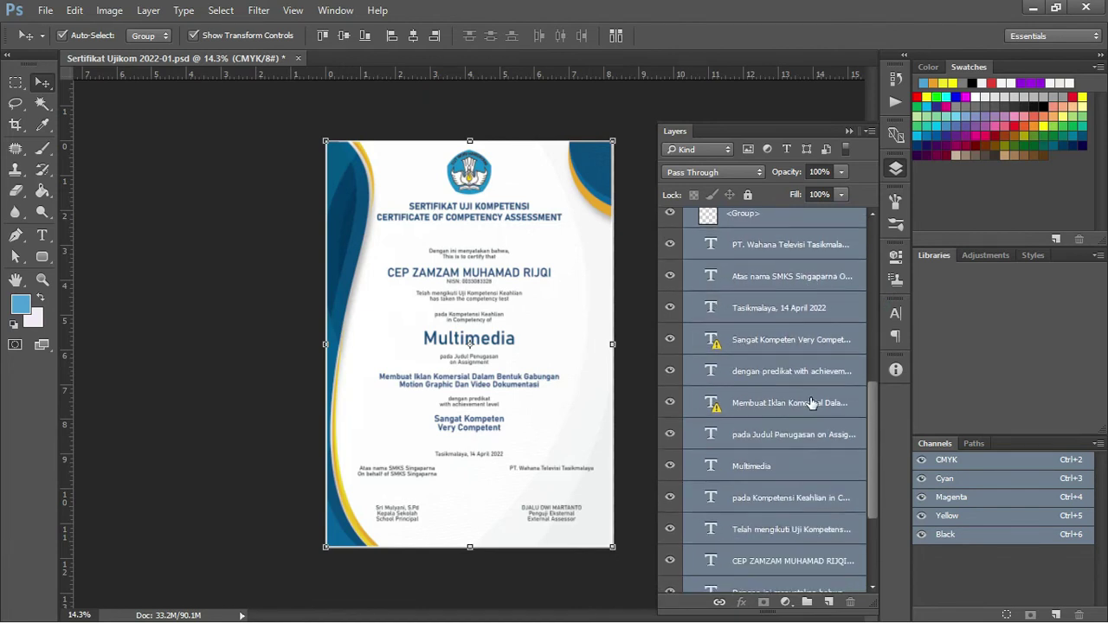
click(671, 339)
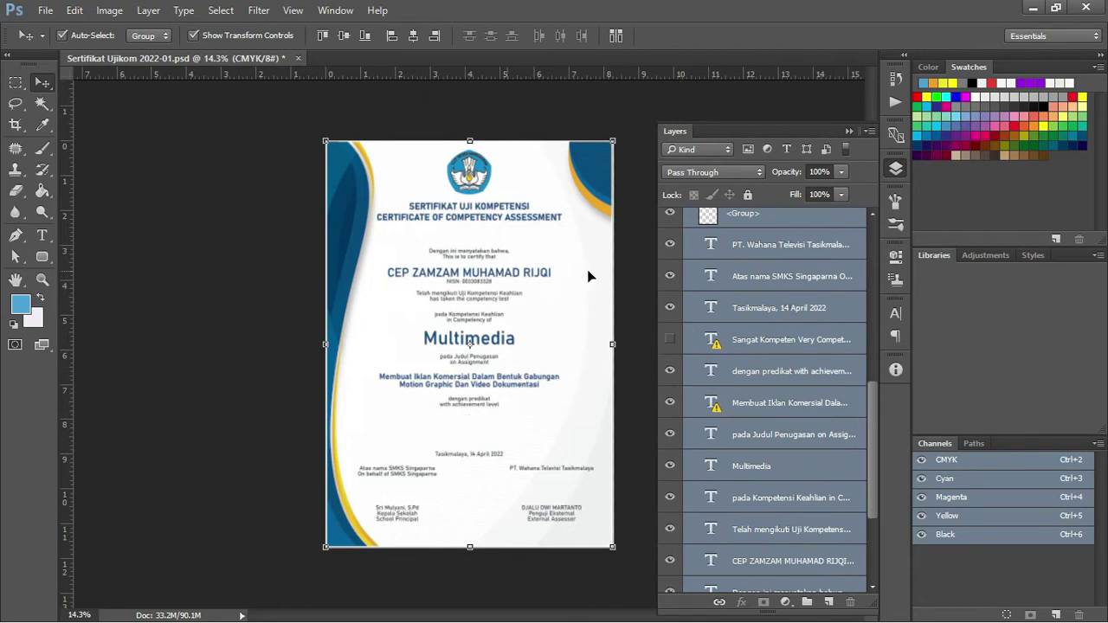
scroll(779, 328, down, 4)
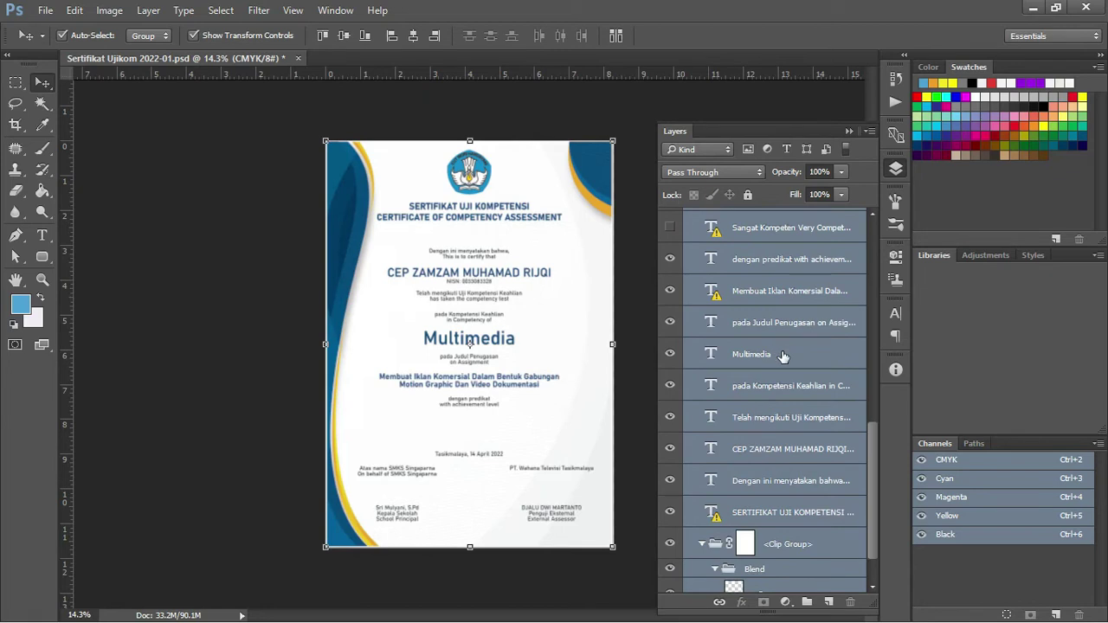
scroll(775, 381, down, 2)
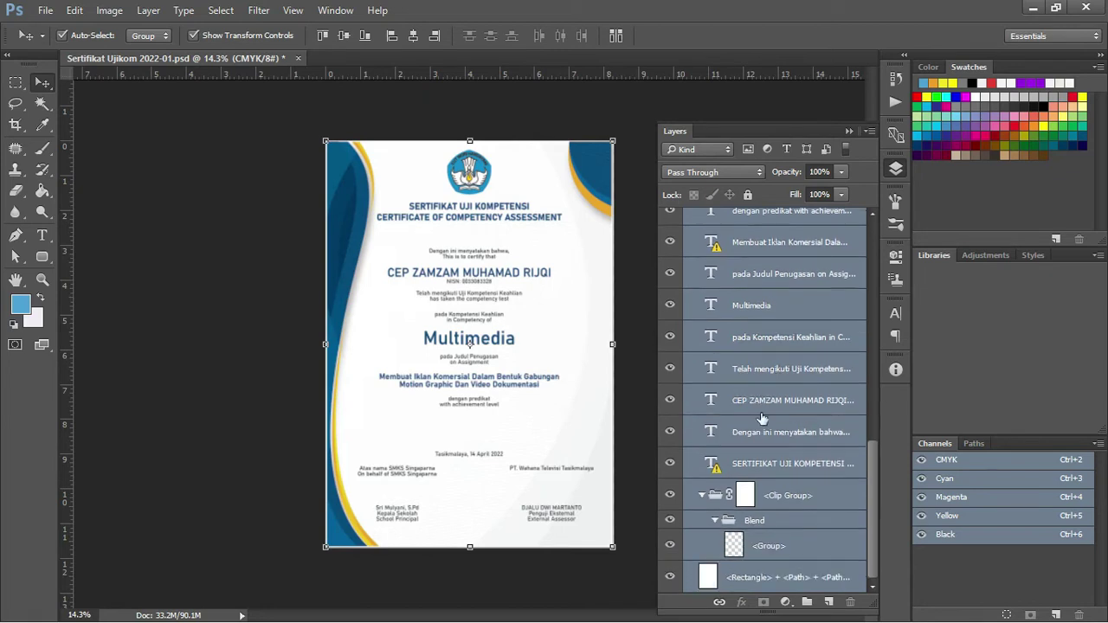
click(670, 401)
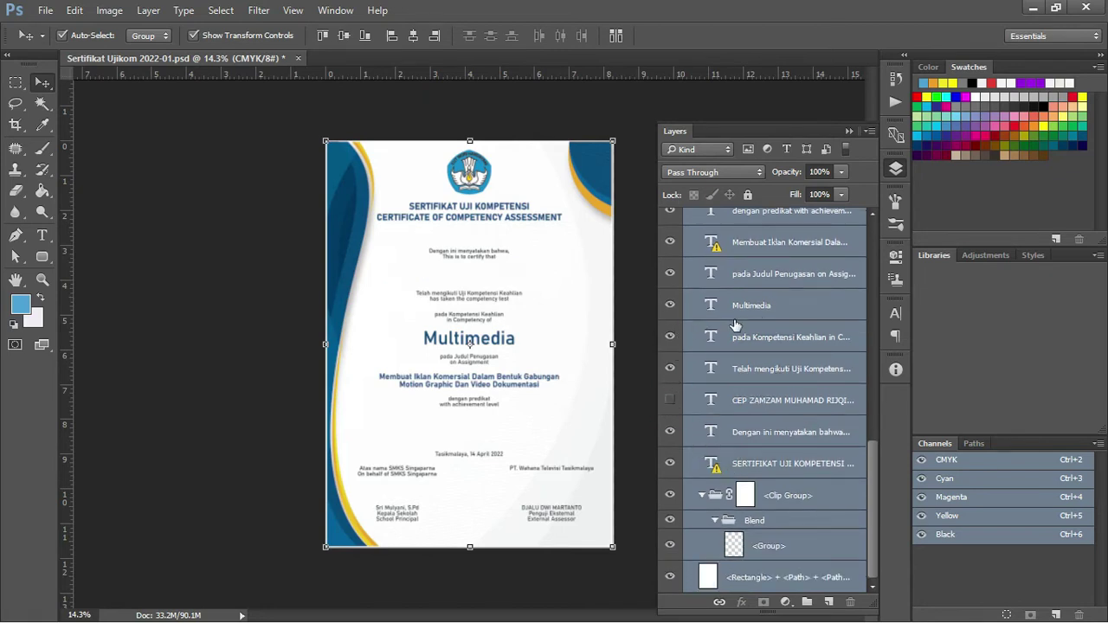
click(670, 306)
Step: Try editing the Atas nama SMKS Singaparna signature text, leaving the layer visible
scroll(708, 298, up, 1)
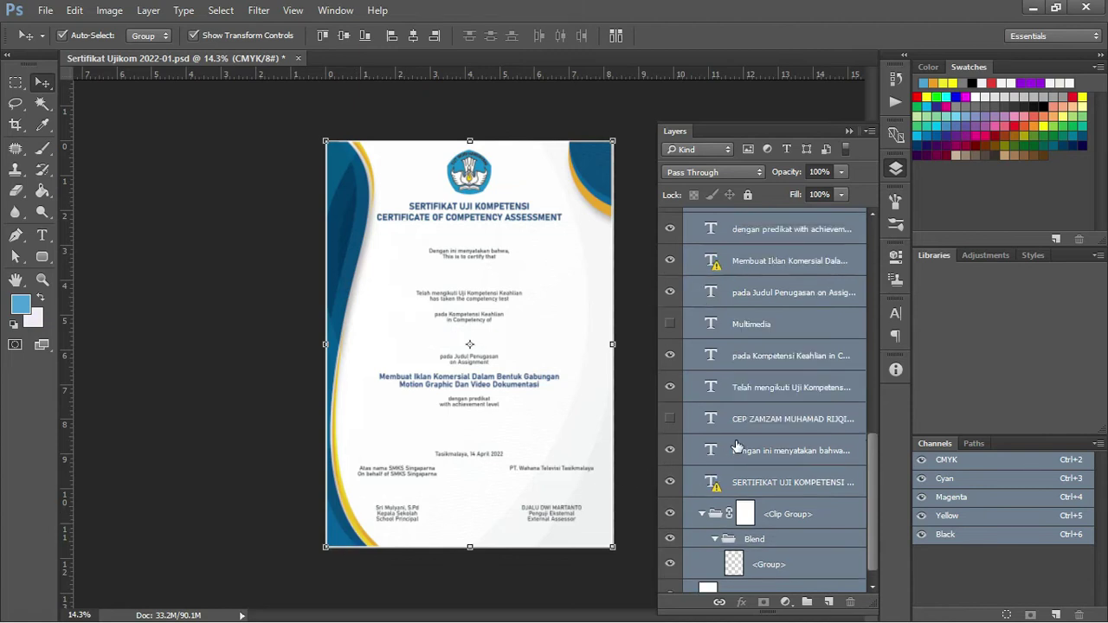
scroll(736, 446, up, 1)
scroll(744, 381, up, 5)
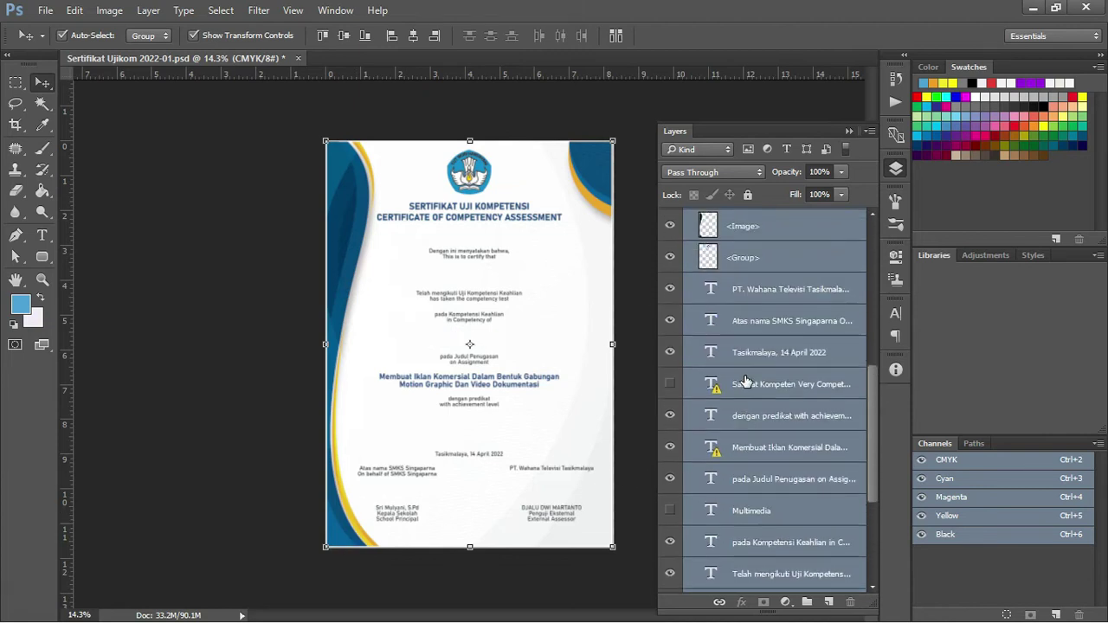
double_click(711, 320)
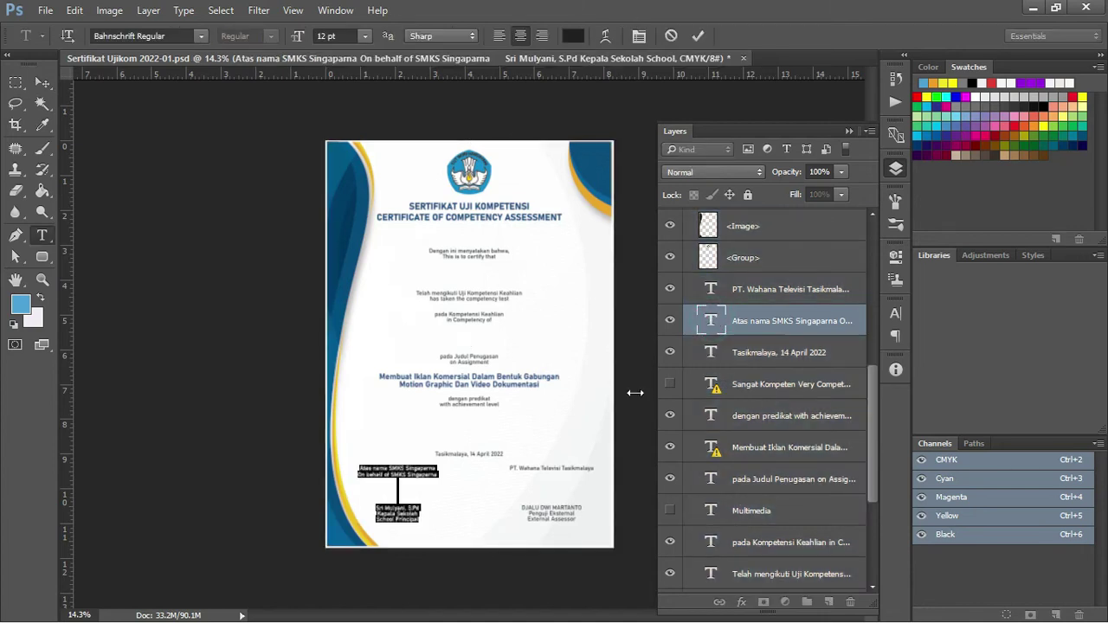
click(398, 477)
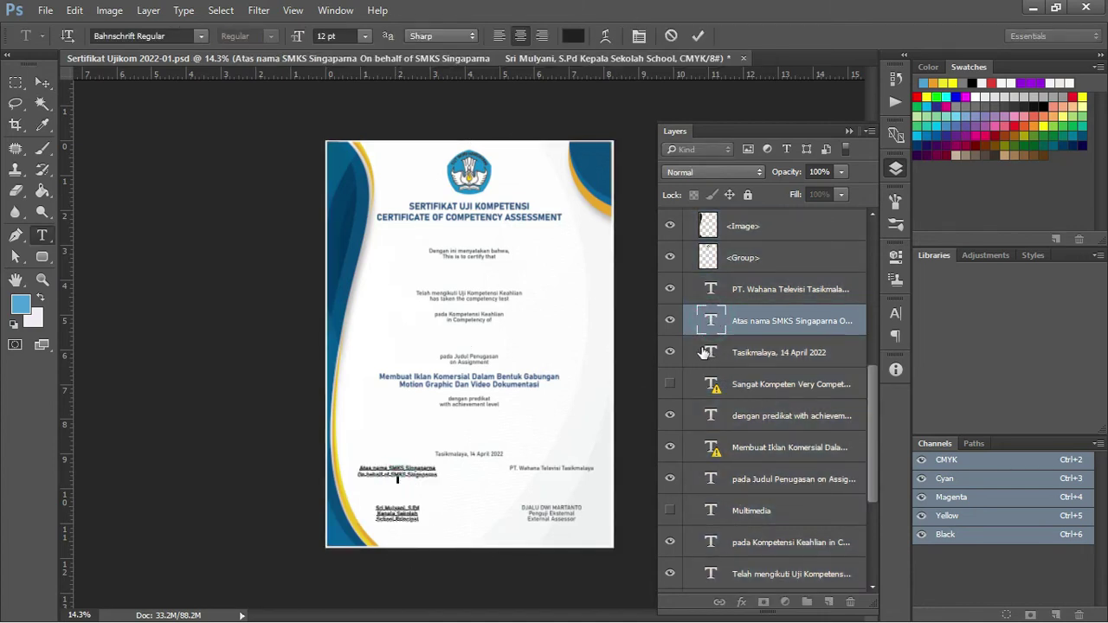
click(670, 322)
key(v)
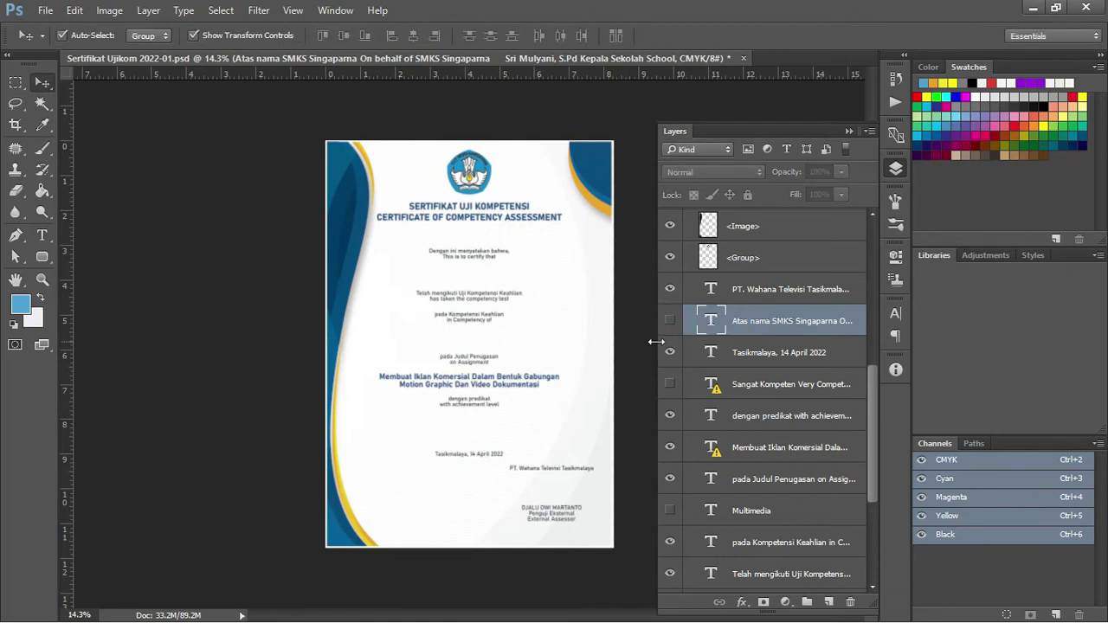
click(670, 320)
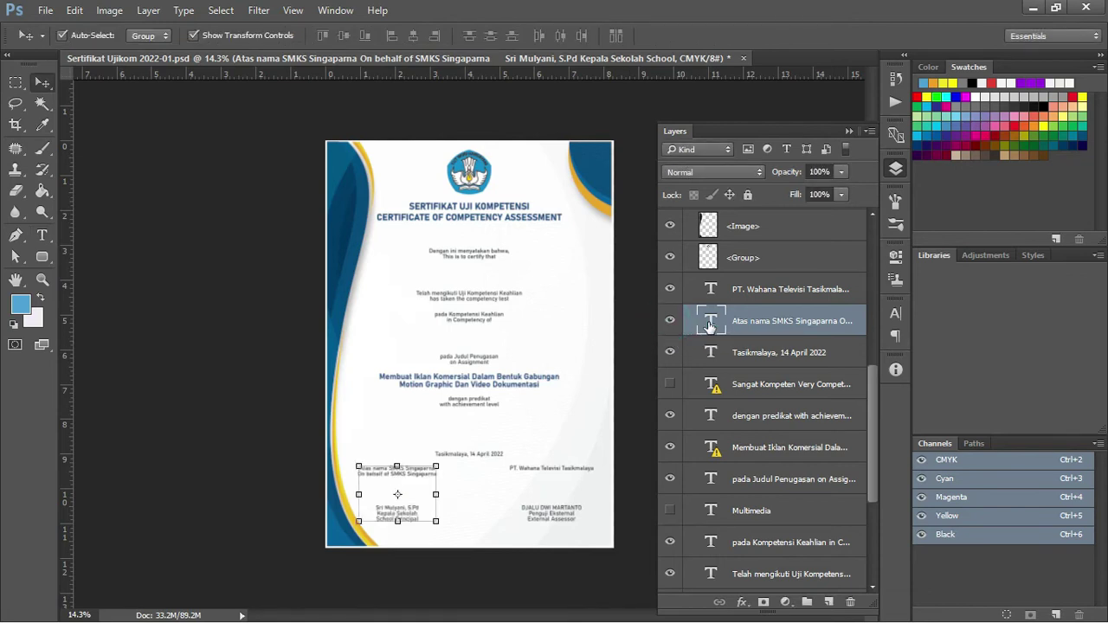
Step: Replace Singaparna with Negeri in the signature lines
double_click(710, 321)
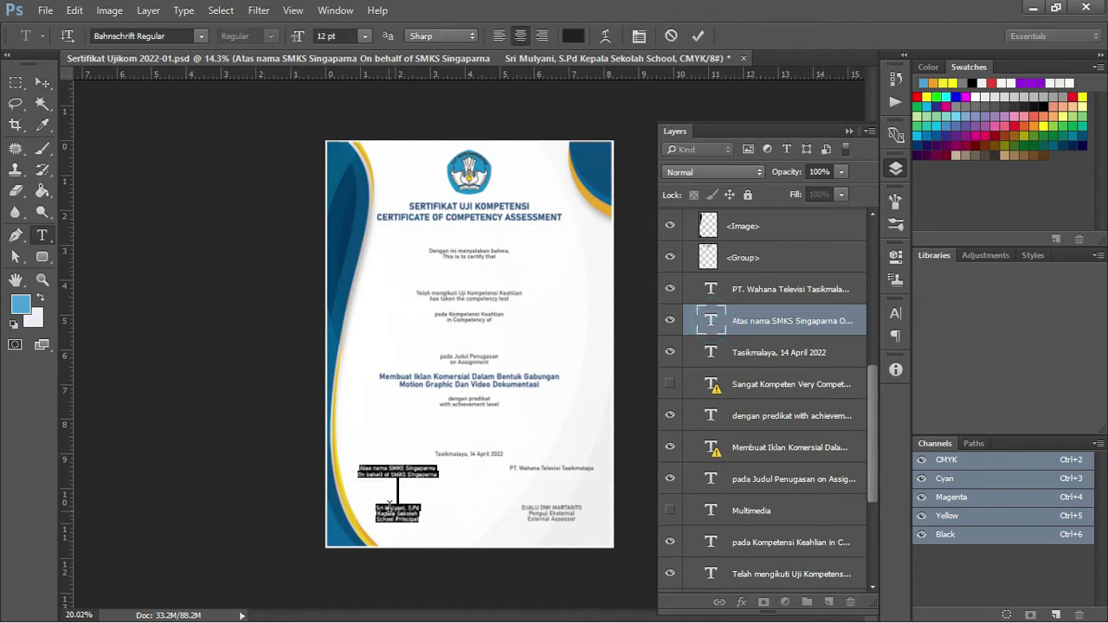
scroll(391, 505, up, 5)
click(415, 532)
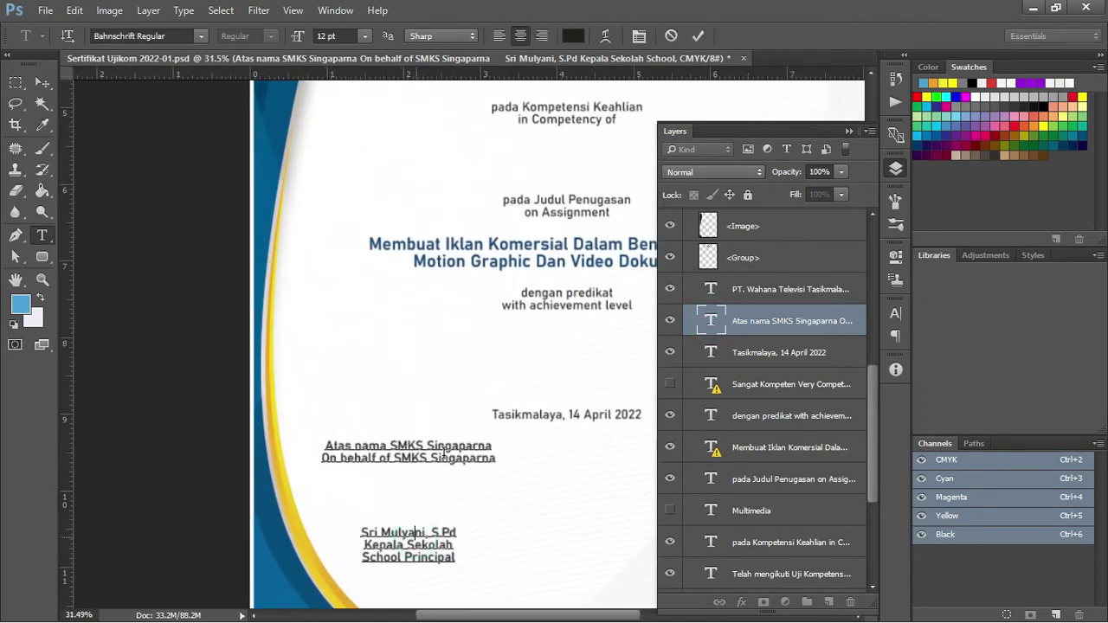
double_click(444, 447)
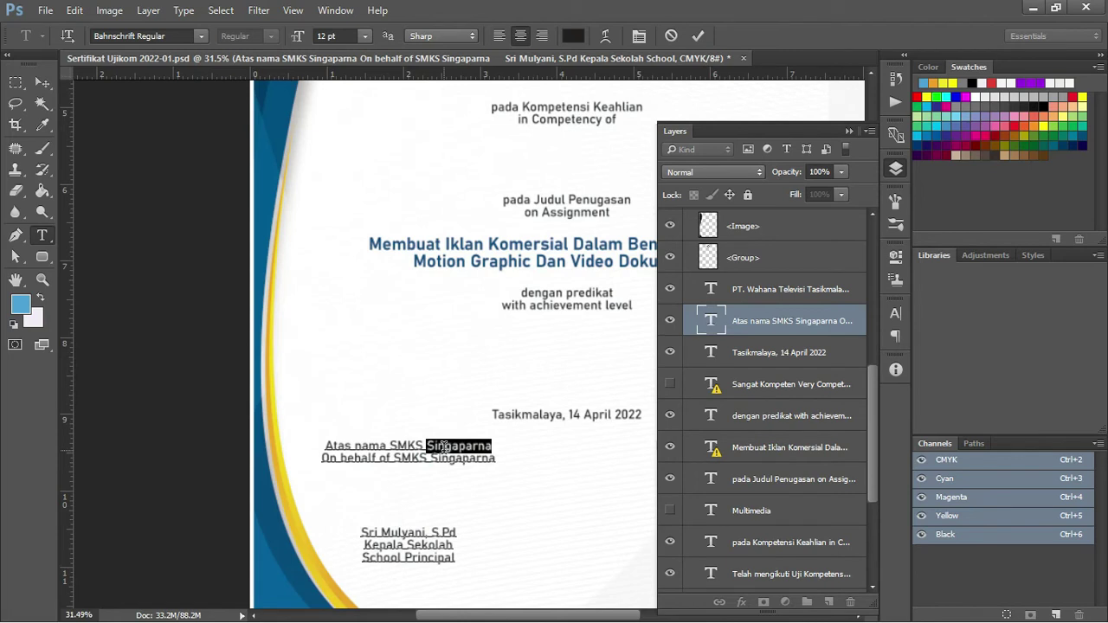
text(Ne)
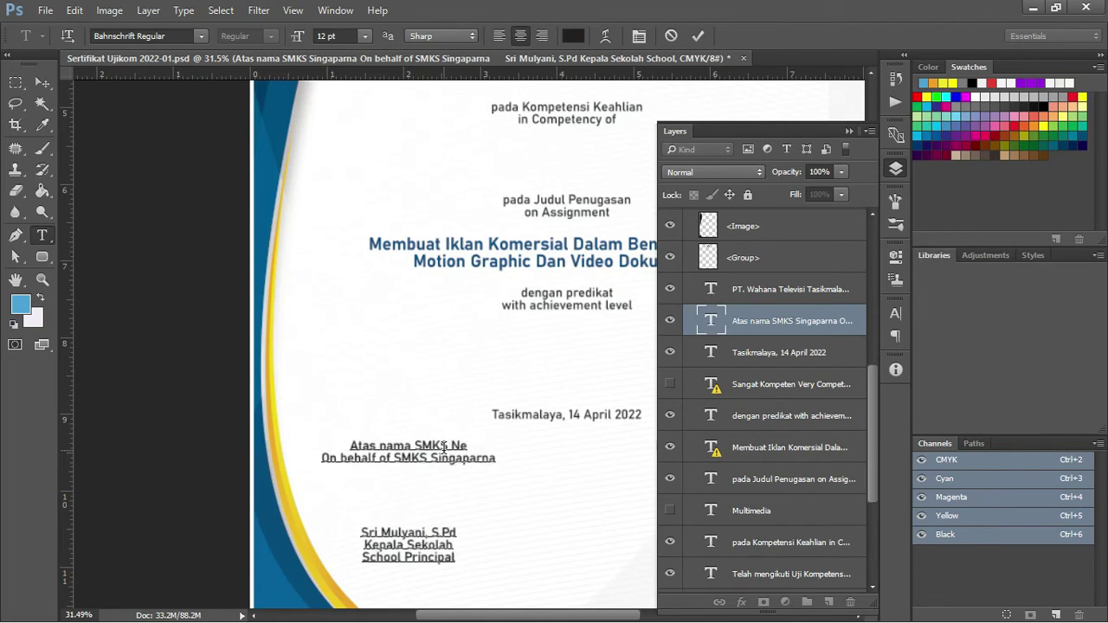
text(geri)
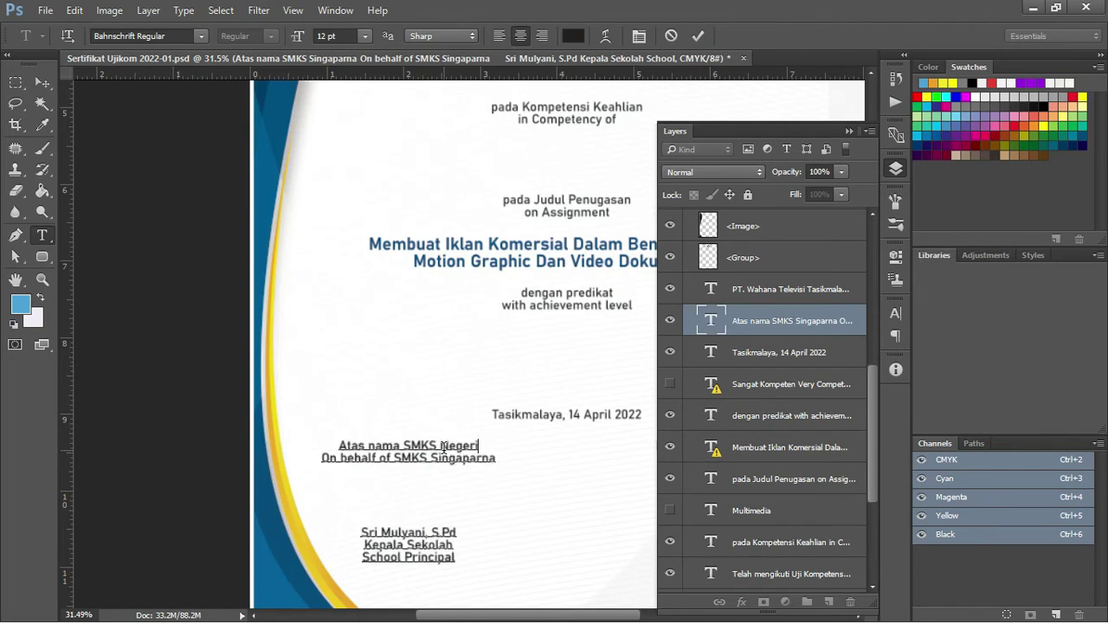
double_click(440, 457)
text(Negeri)
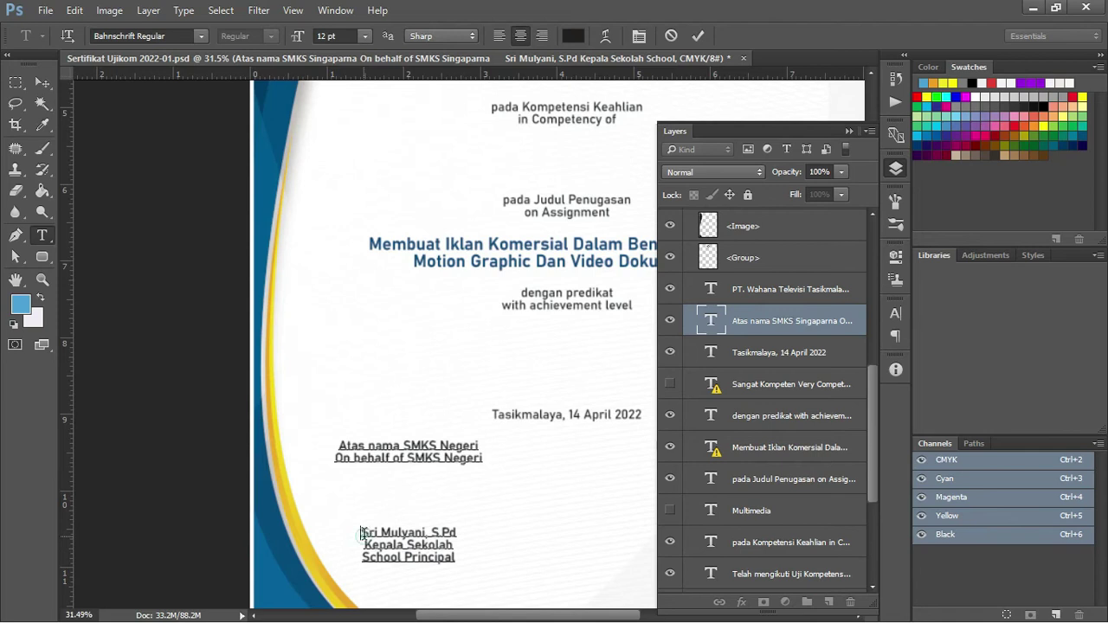
Step: Replace the principal's name in the signature block with the new principal's name
drag(361, 533, 422, 533)
text(Riana Al)
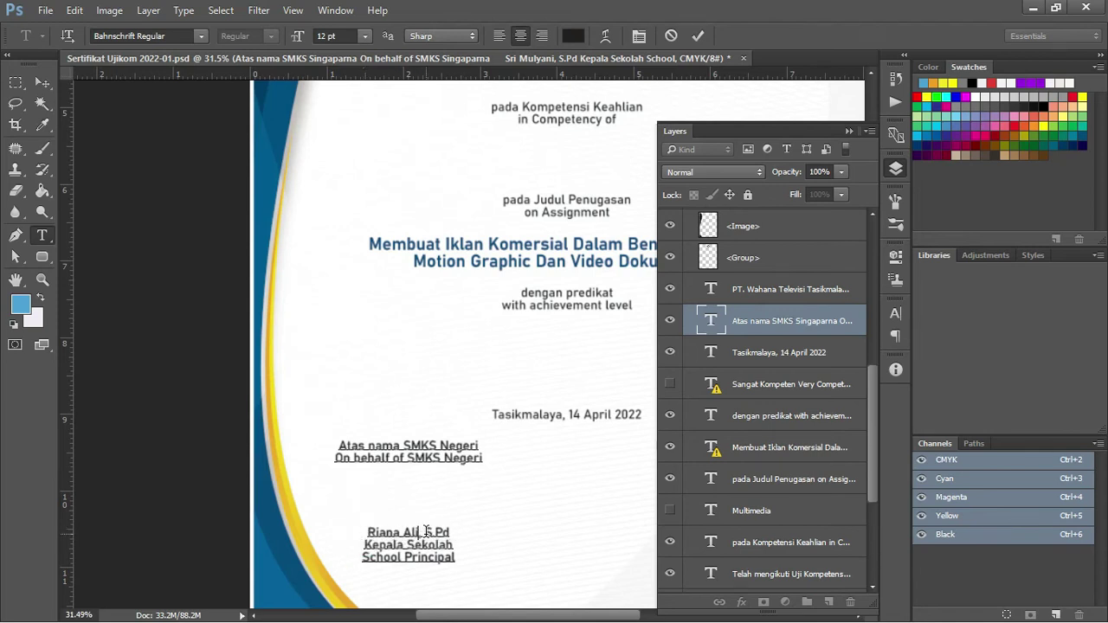
click(45, 11)
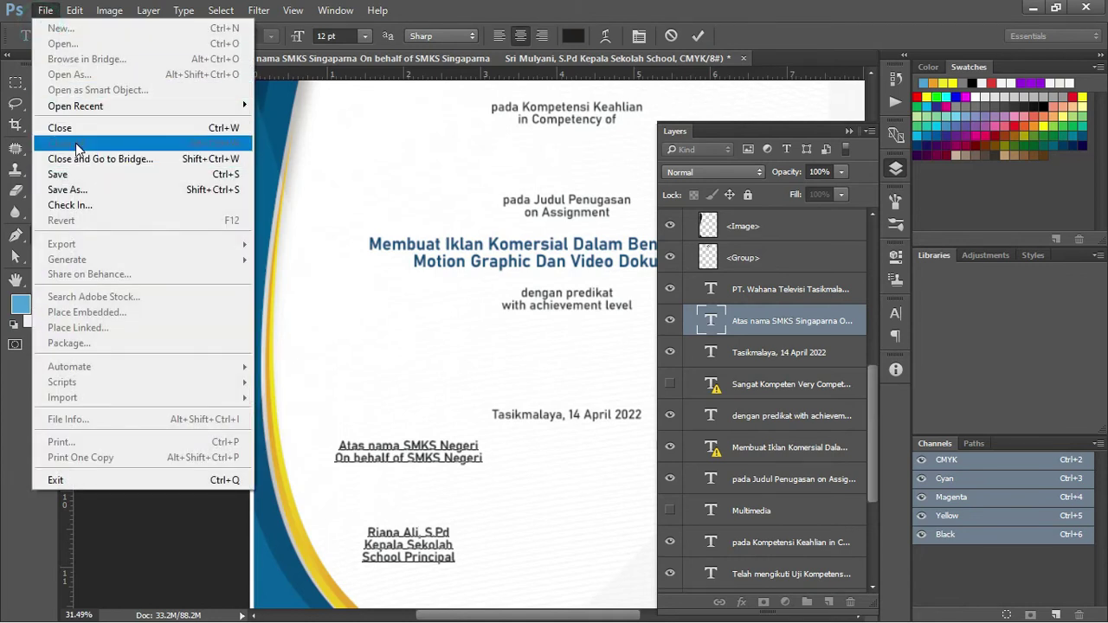
Step: Quick-export the frame as PNG 'Sertifikat Ujikom 2022-01_frame Depan' in Publish, then return to Word
click(771, 288)
click(772, 287)
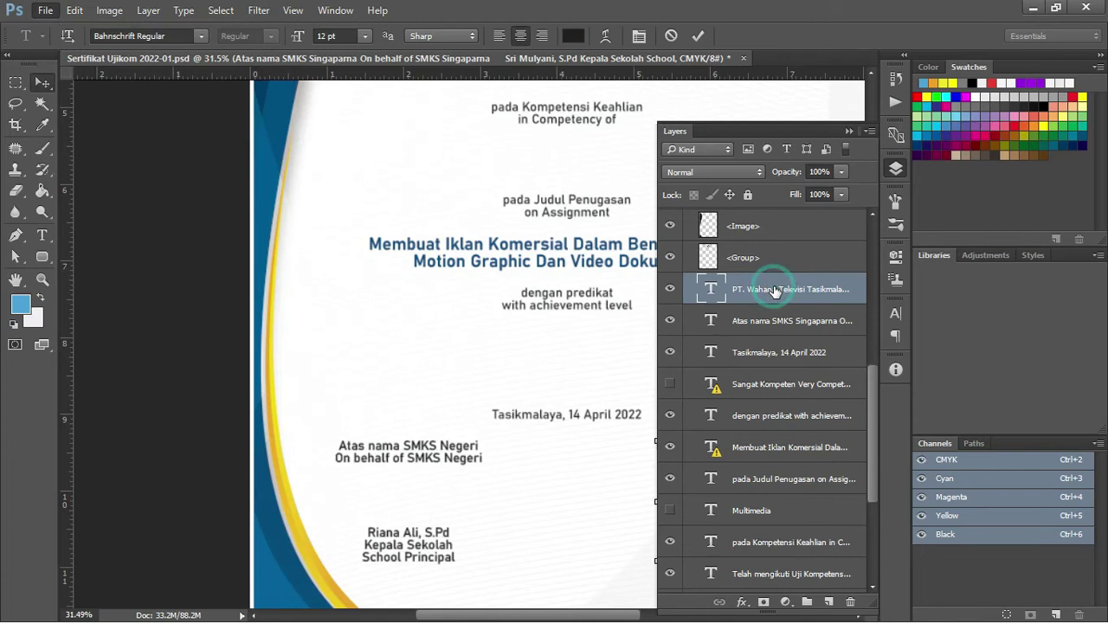
key(v)
click(45, 10)
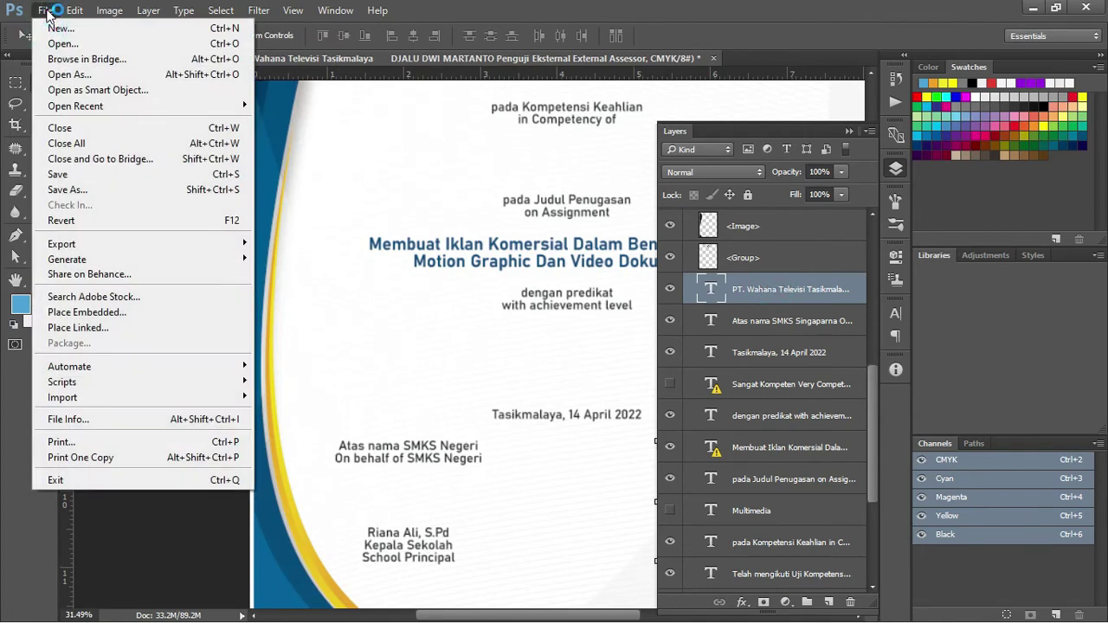
click(114, 248)
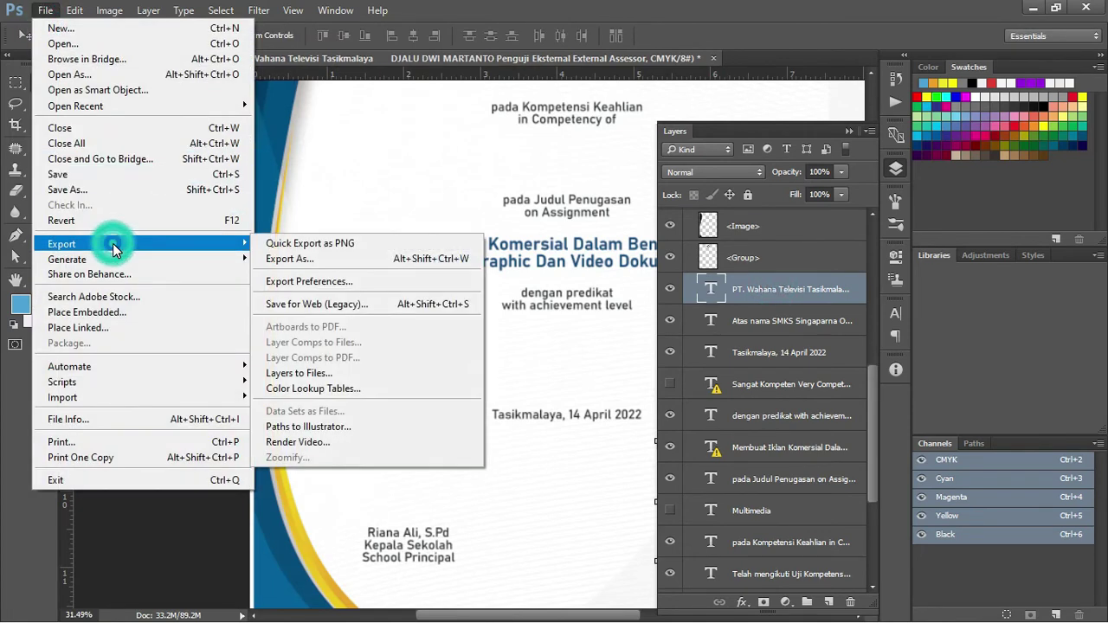
click(332, 250)
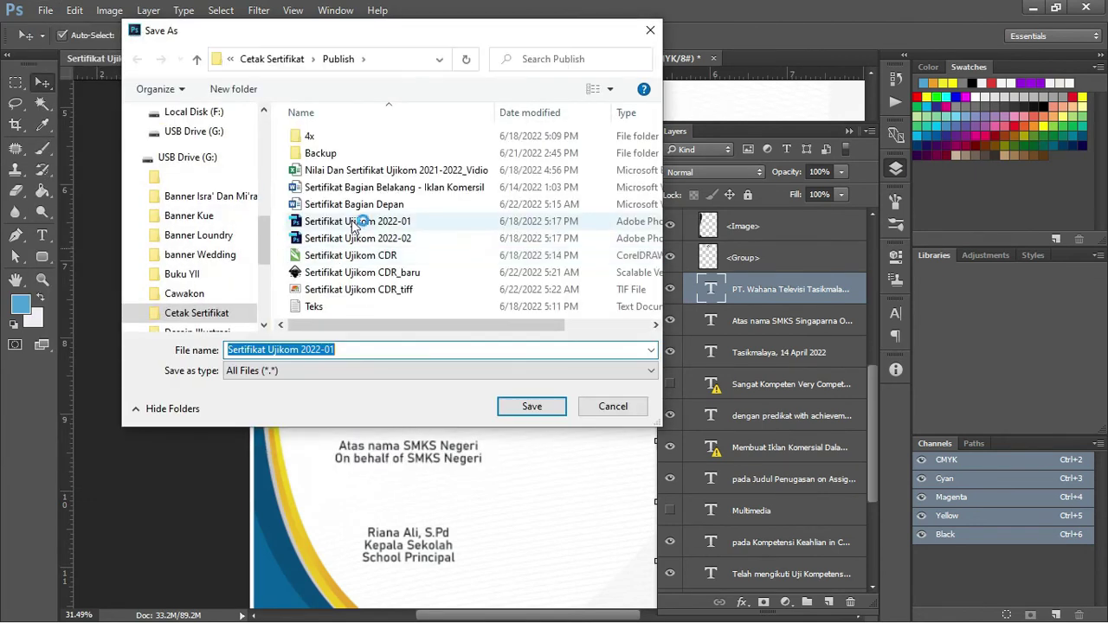
click(372, 350)
text(_frame Depan)
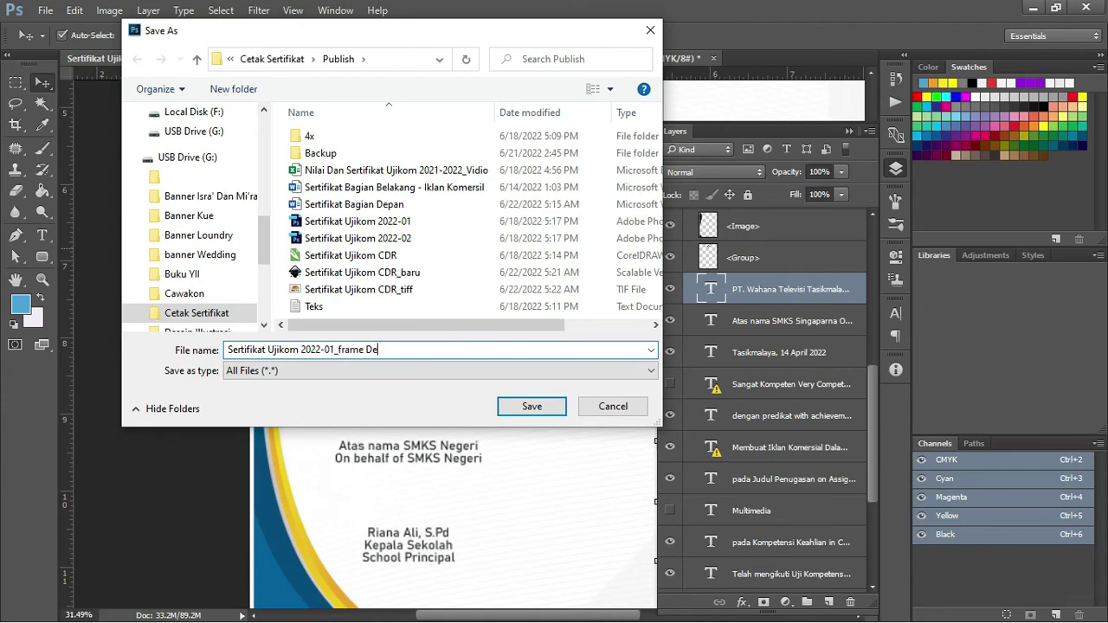
click(534, 404)
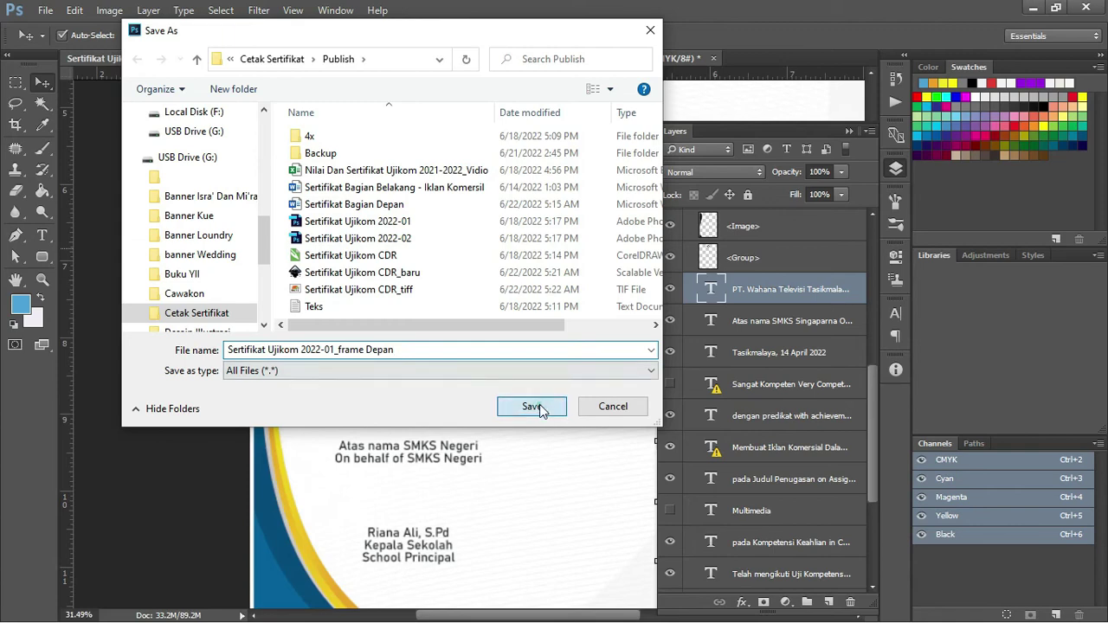
key(alt+Tab)
key(alt+Tab)
key(alt+Tab)
click(486, 303)
right_click(425, 235)
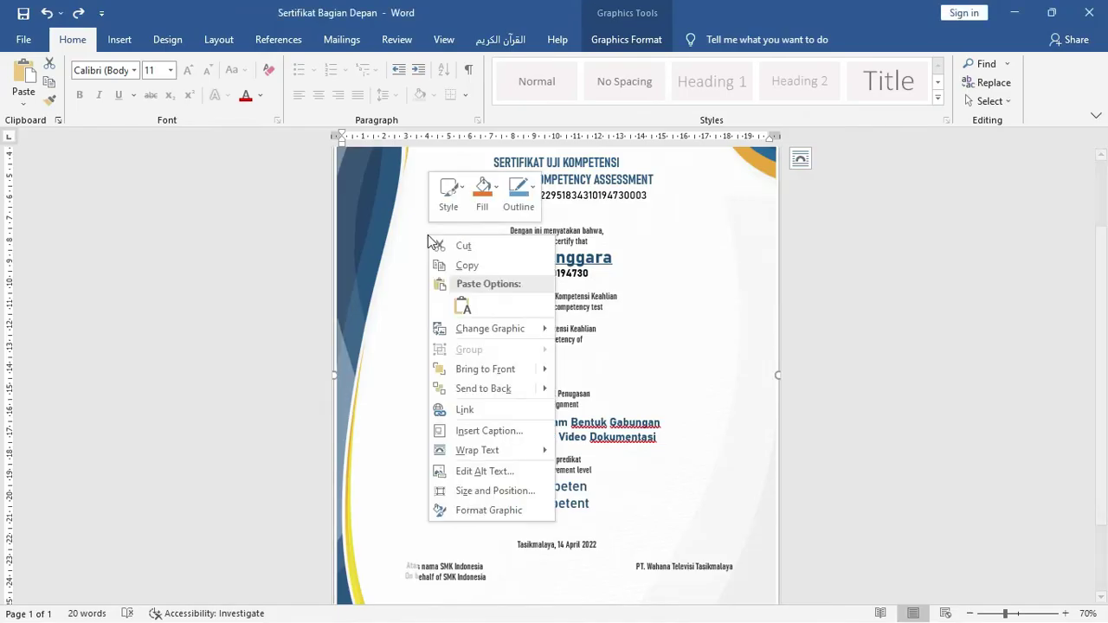
mouse_move(517, 330)
click(597, 329)
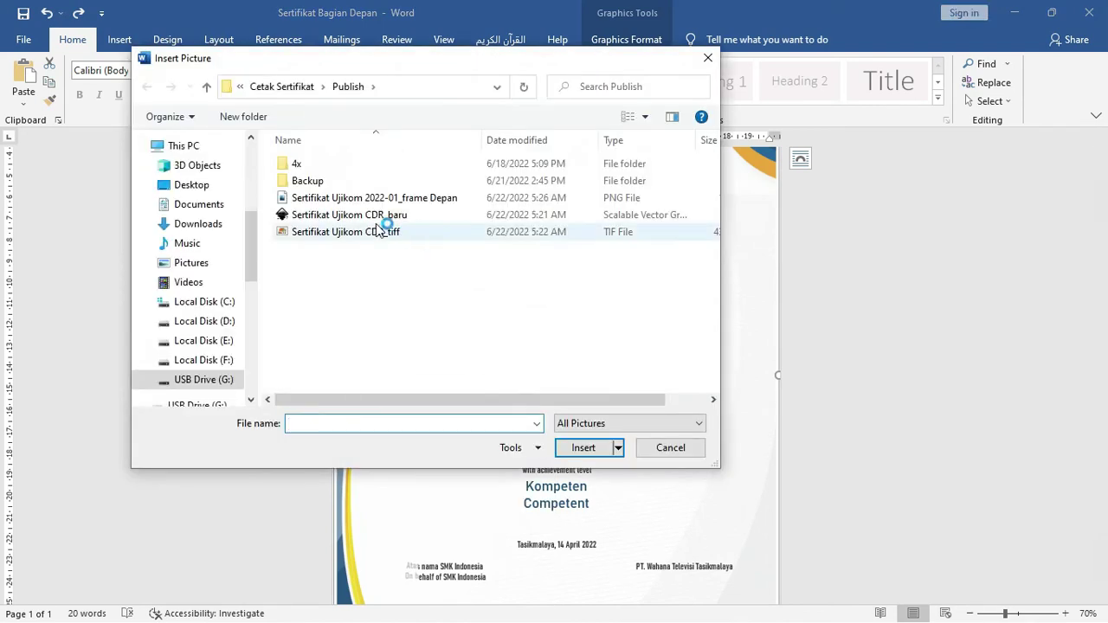
click(381, 199)
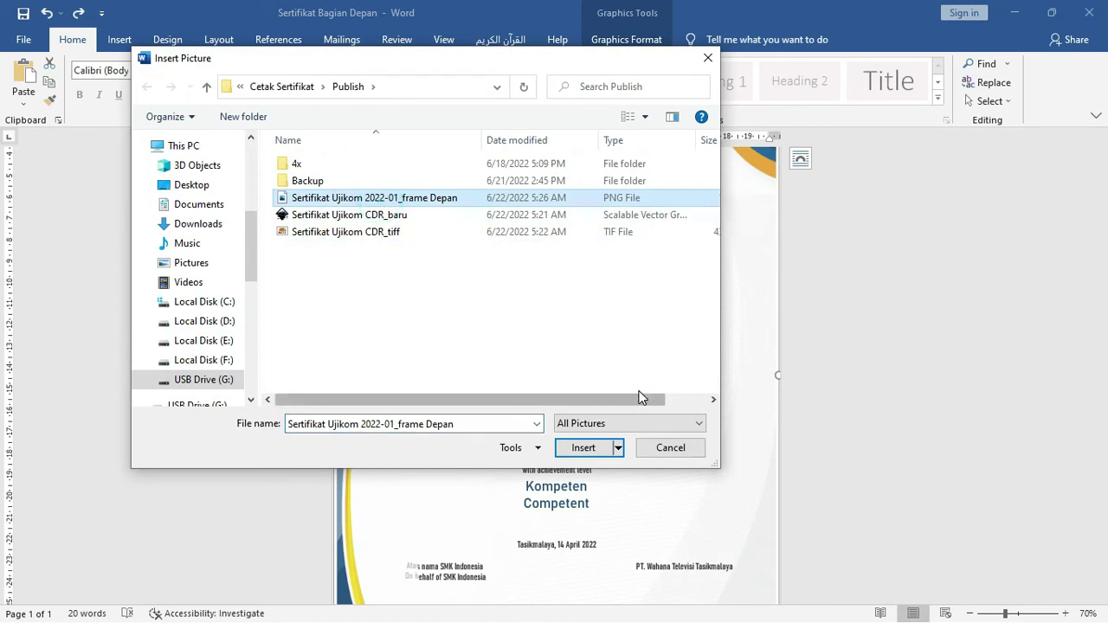
scroll(638, 399, right, 1)
click(595, 447)
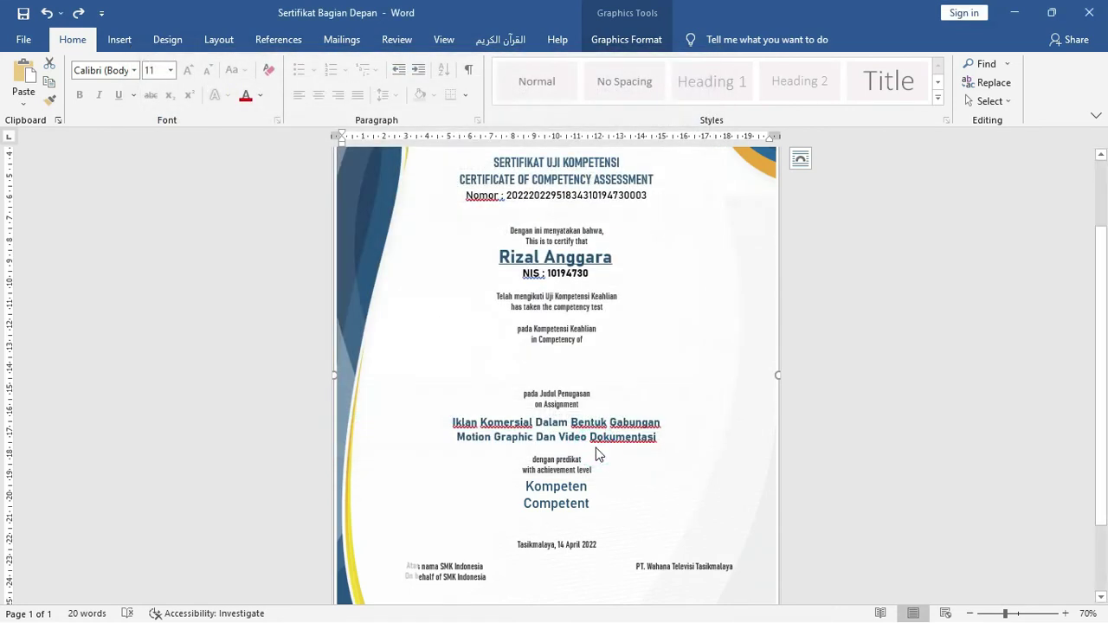
scroll(538, 344, up, 2)
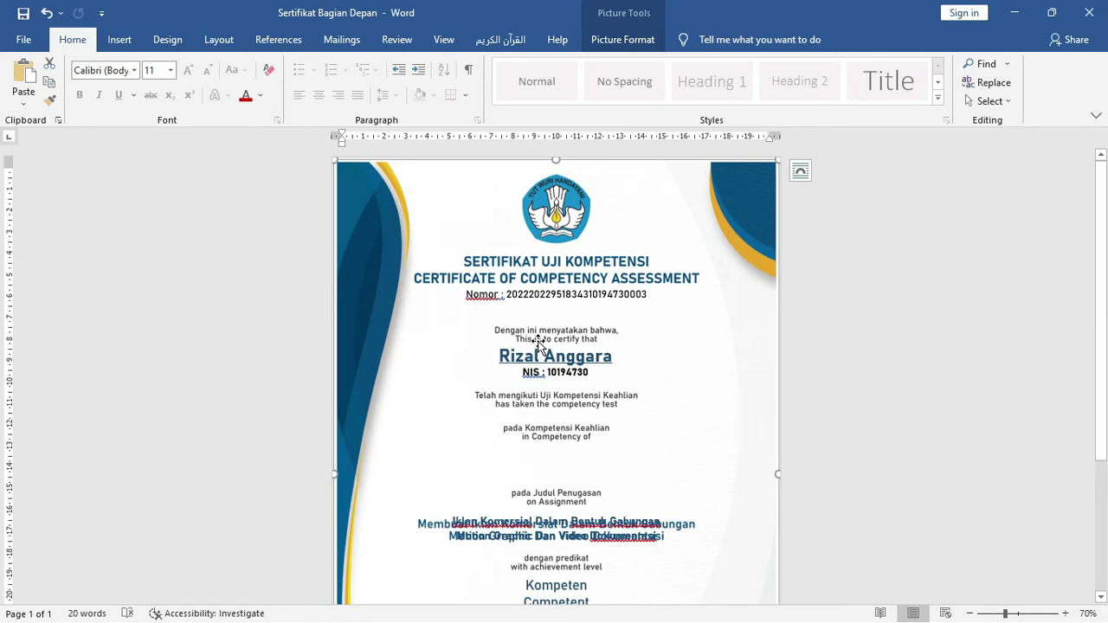
scroll(538, 345, down, 2)
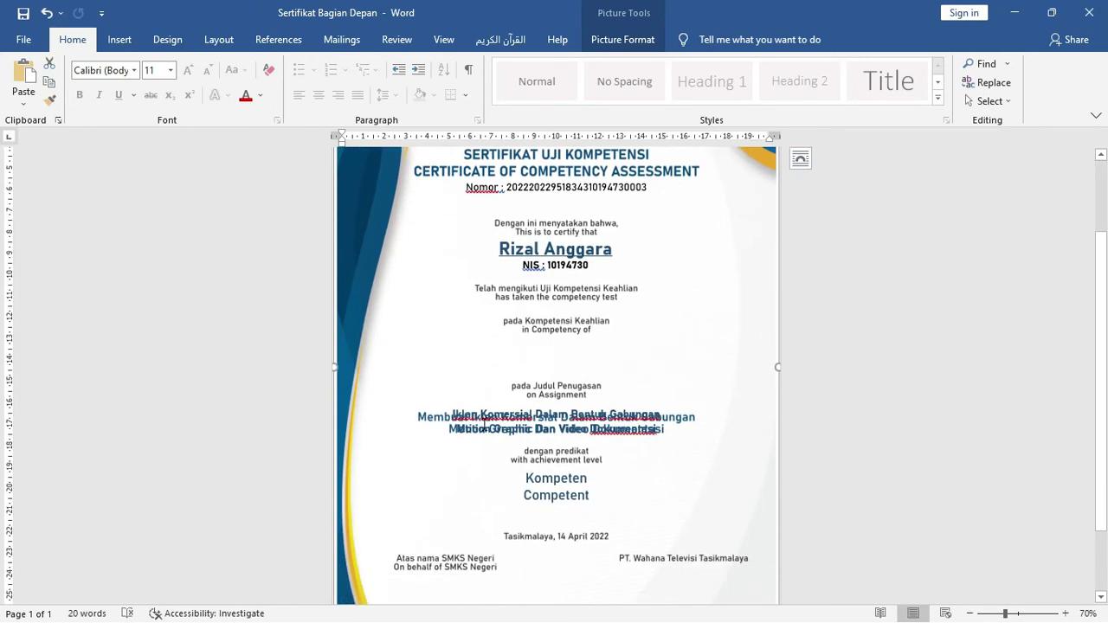
click(483, 422)
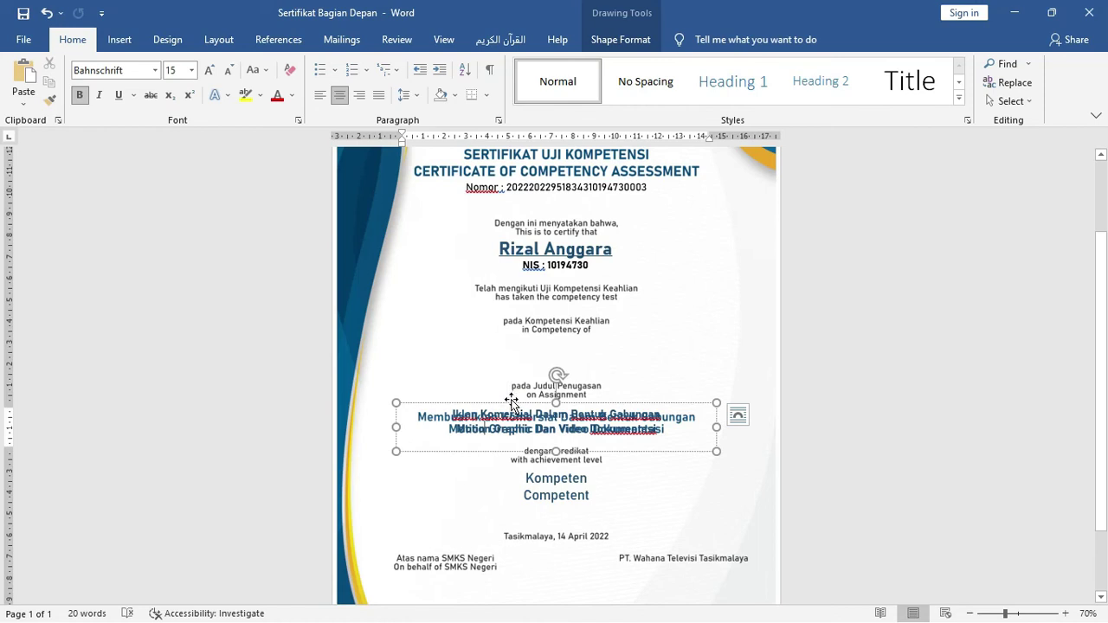
drag(513, 386, 512, 331)
click(484, 428)
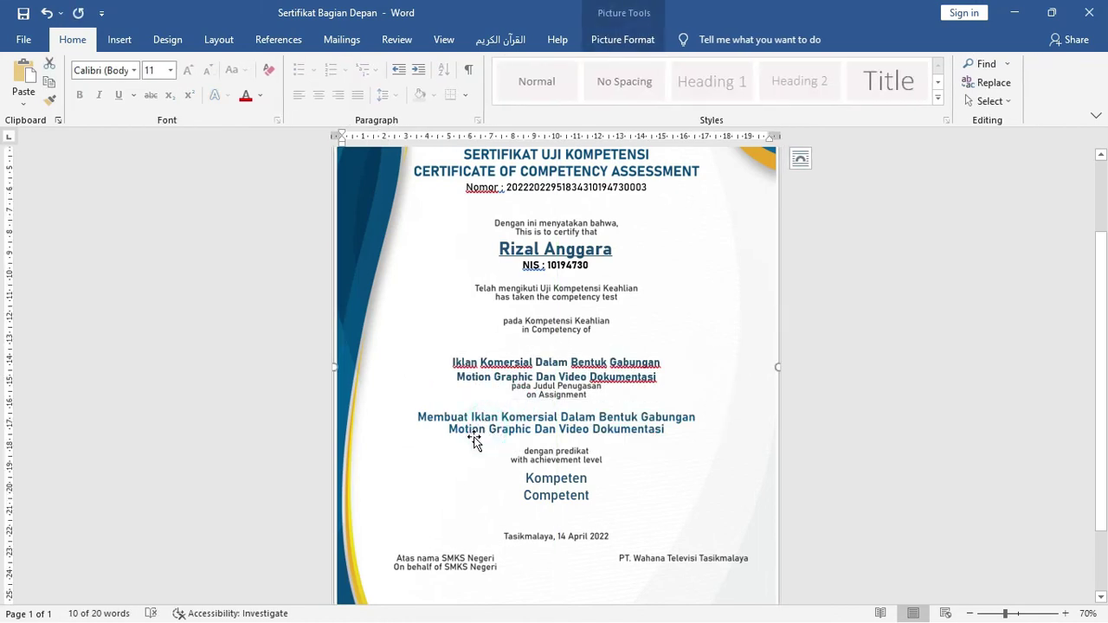
key(ctrl+z)
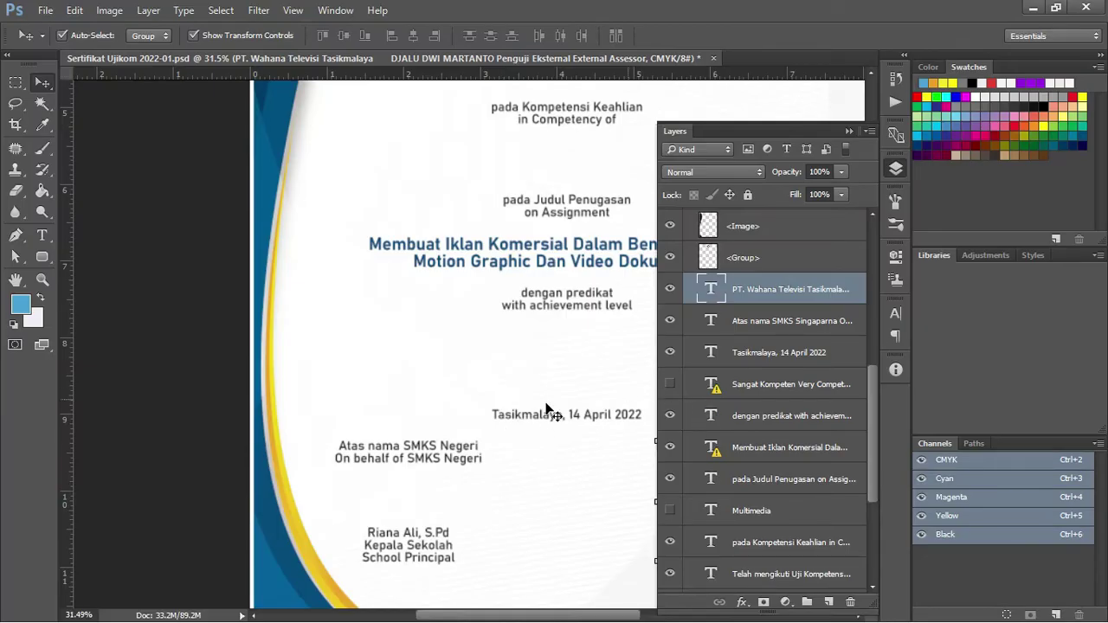
Step: Toggle the Photoshop Layers panel and switch back and forth to the Word certificate
scroll(519, 402, up, 5)
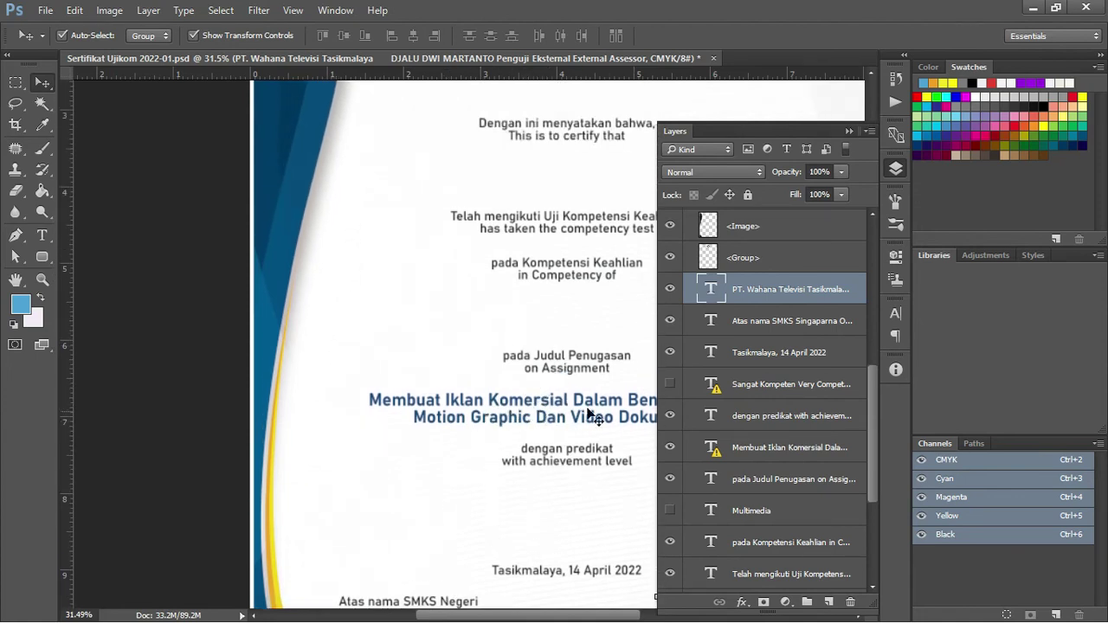
click(847, 131)
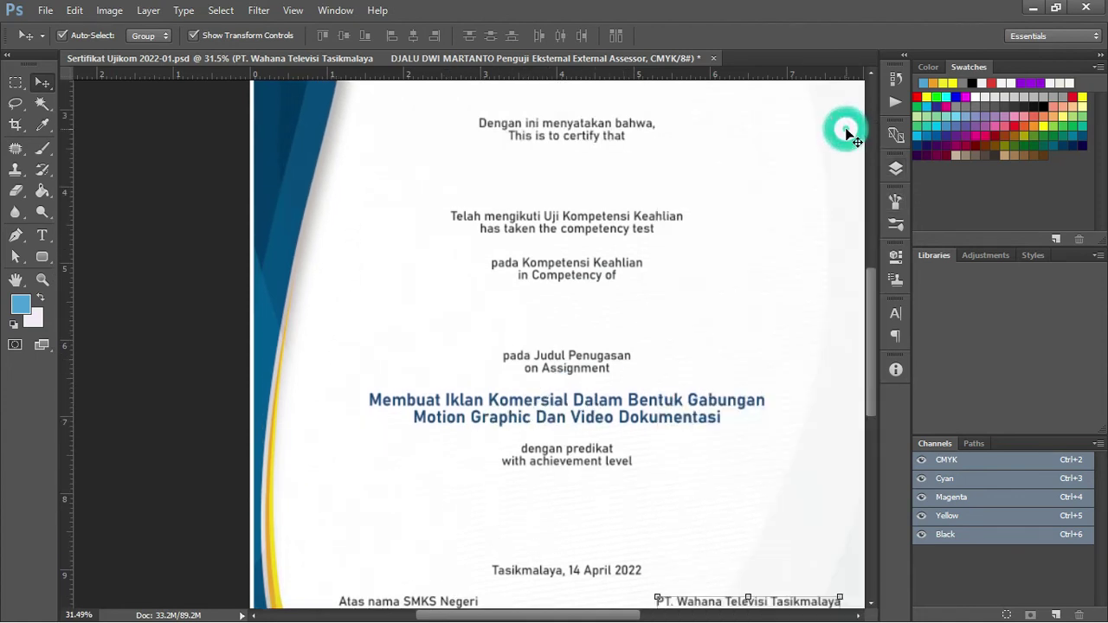
key(alt+Tab)
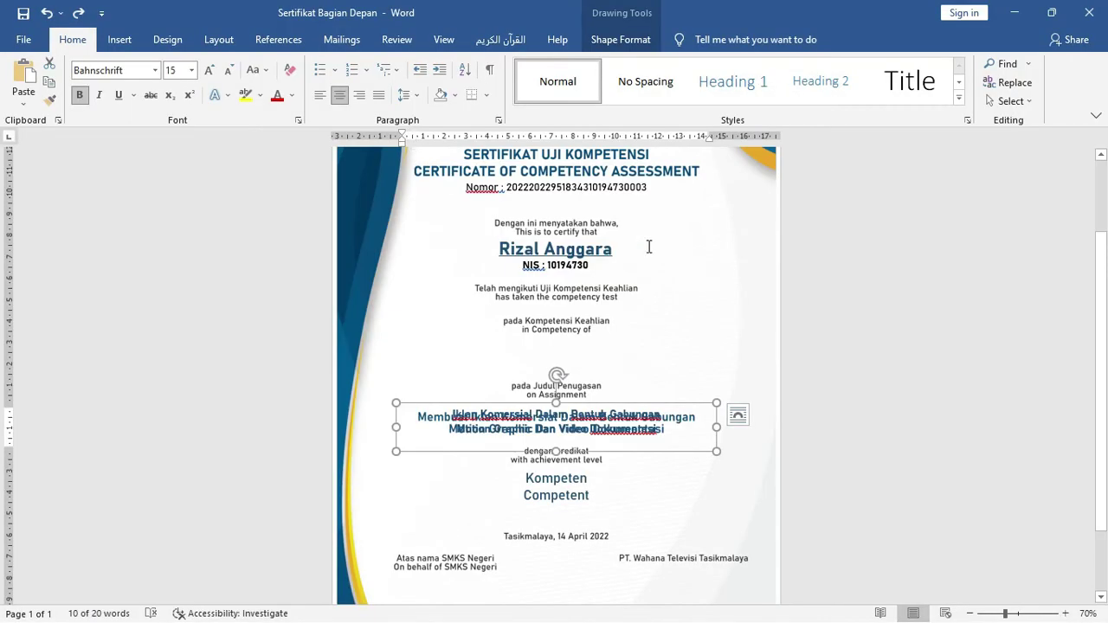
key(alt+Tab)
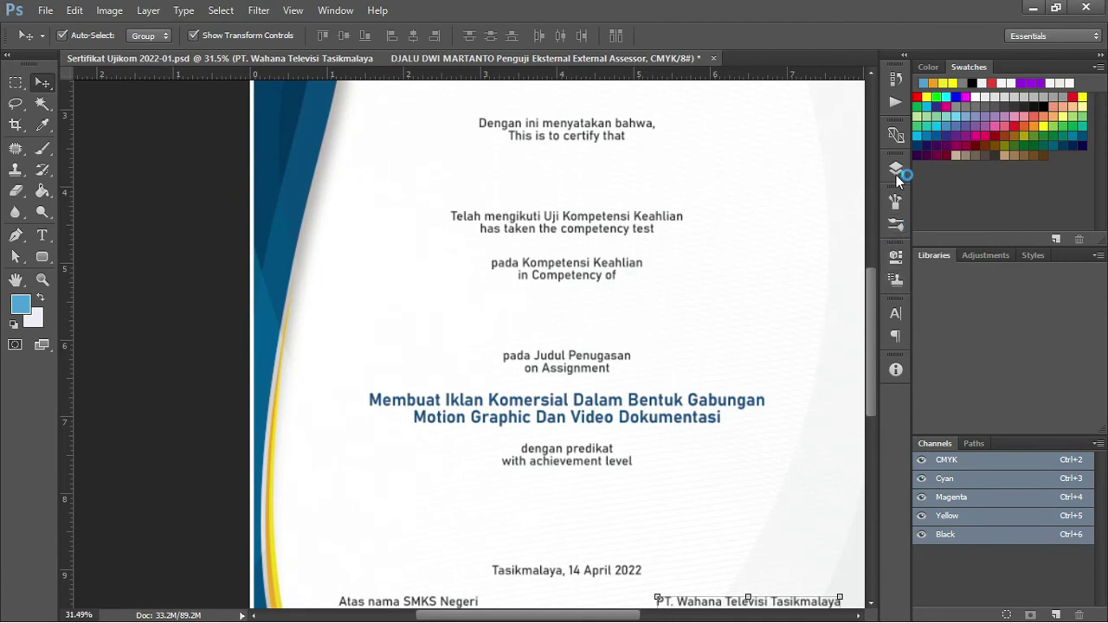
click(897, 171)
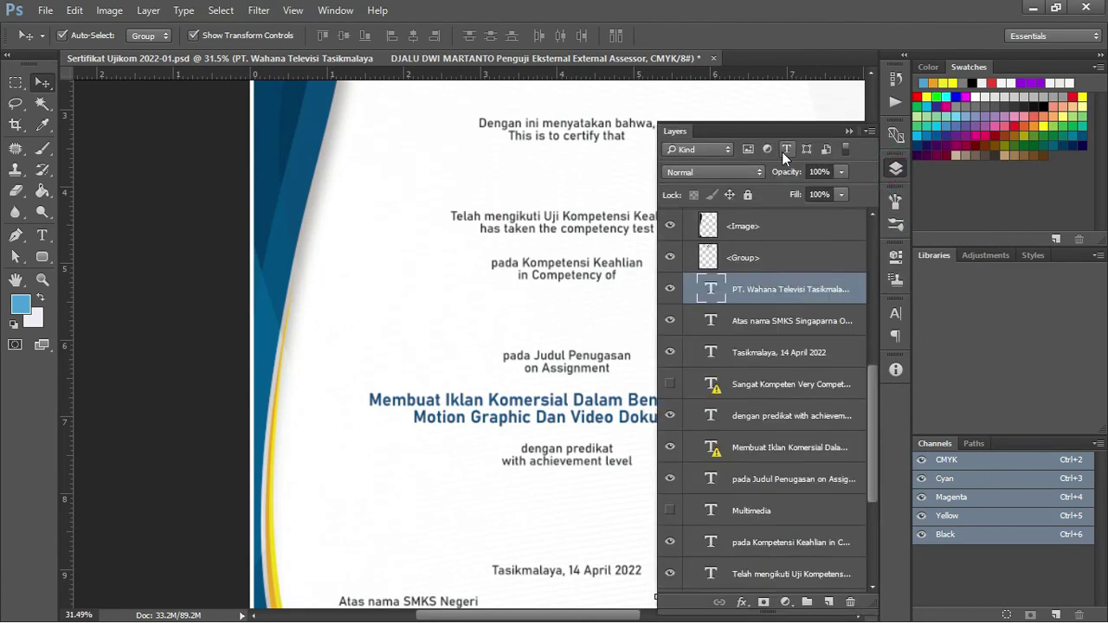
key(alt+Tab)
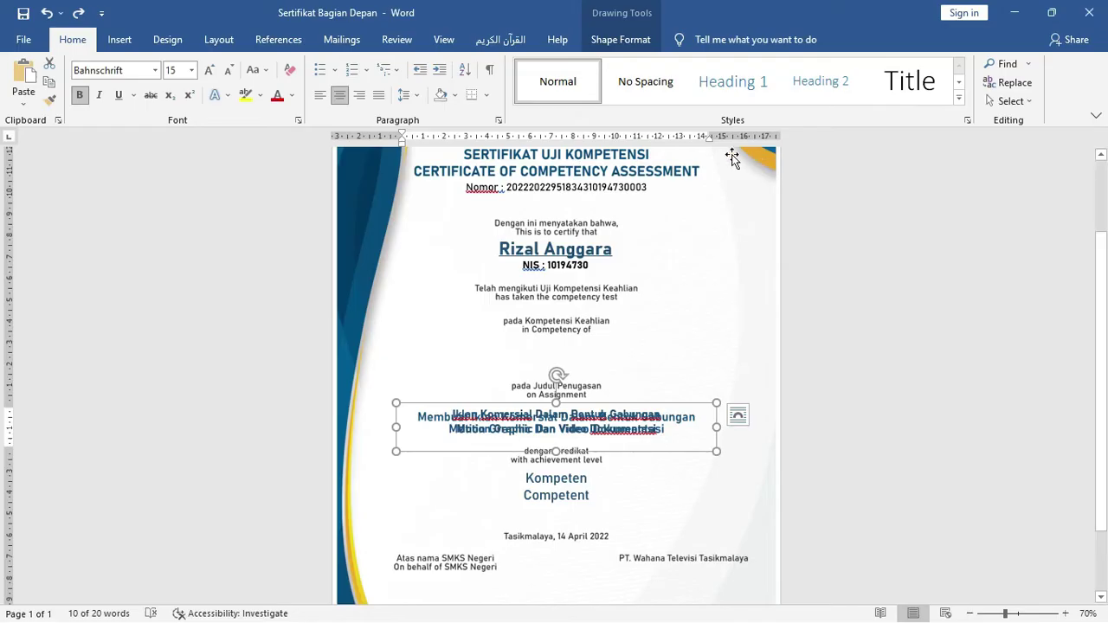
click(1014, 13)
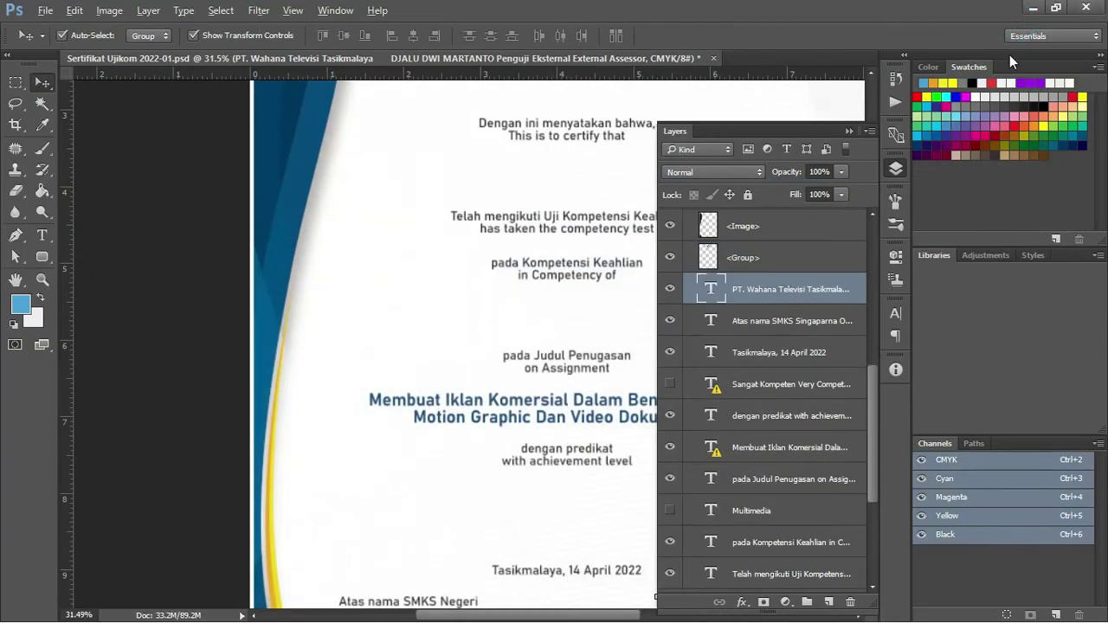
key(alt+Tab)
Step: Save and close Sertifikat Bagian Depan in Word, then bring up the Publish folder
click(1092, 11)
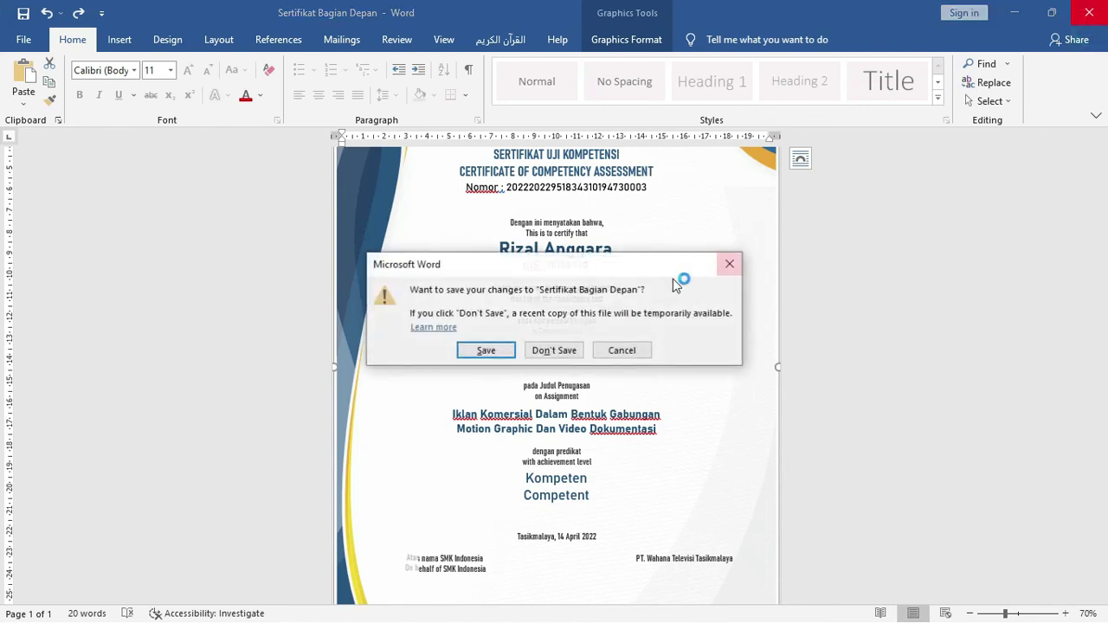
click(499, 350)
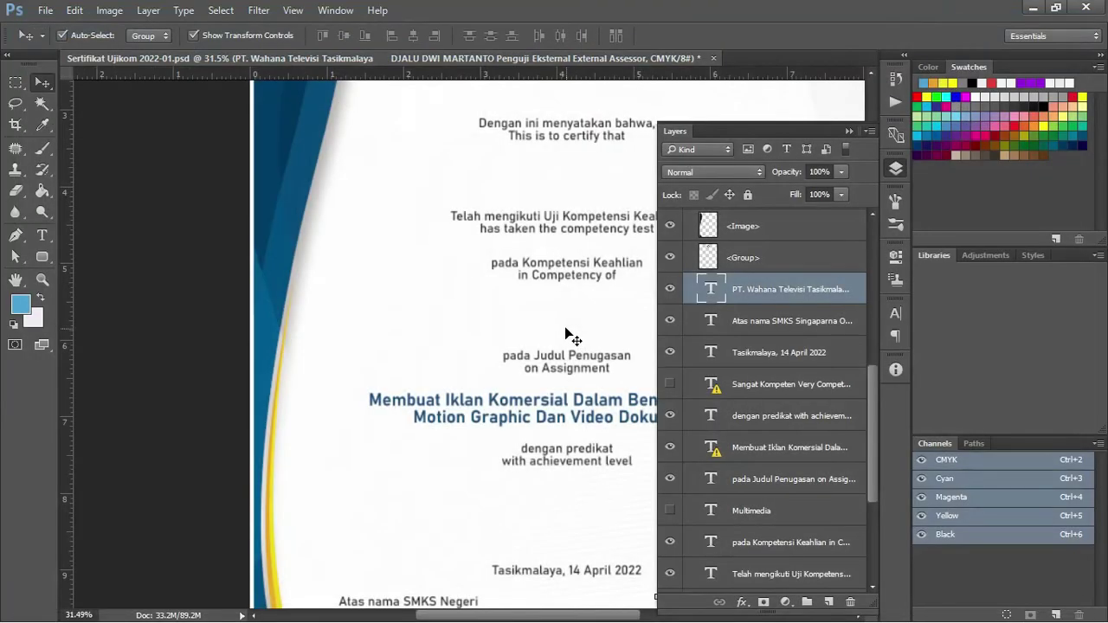
key(alt+Tab)
key(Tab)
key(Tab)
key(Tab)
key(Tab)
Step: Open the score workbook and fill column A's numbering as a series down to row 20
click(242, 218)
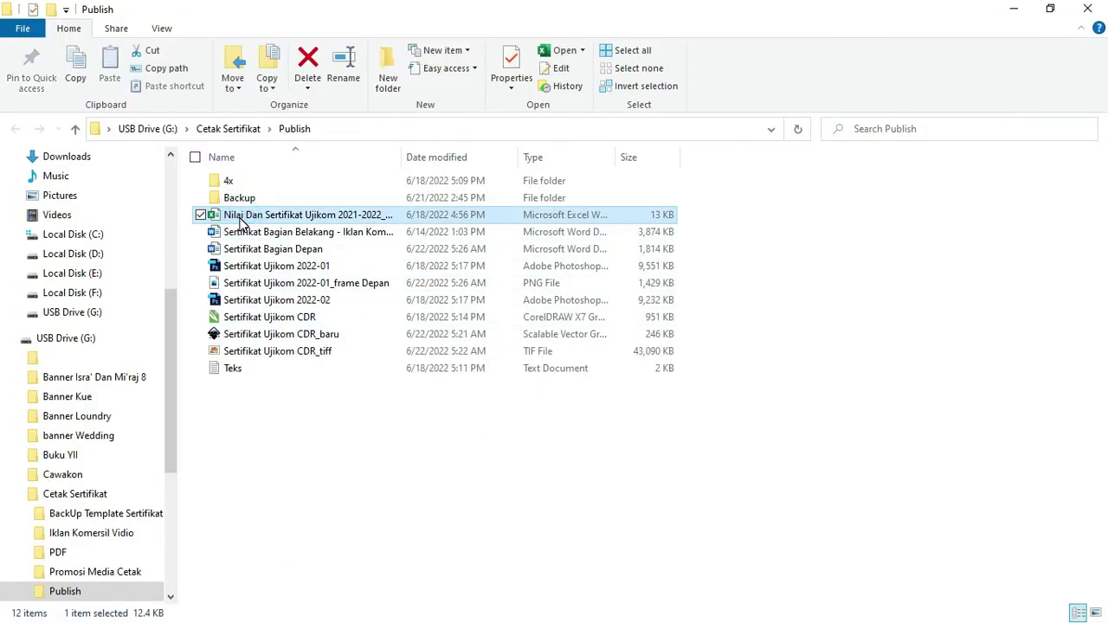
double_click(242, 221)
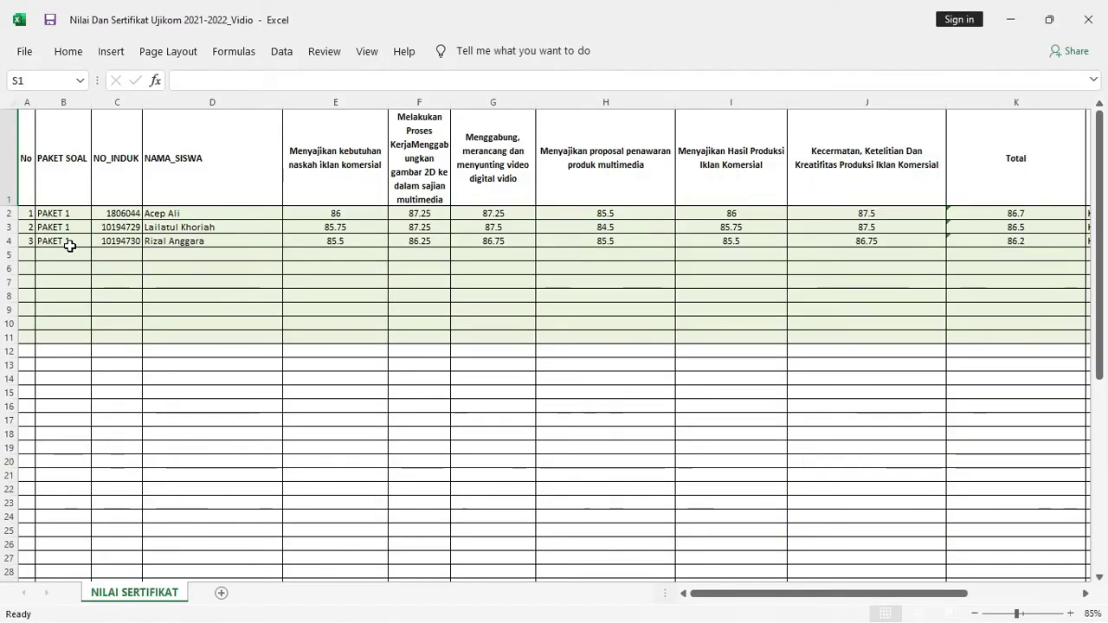
click(65, 242)
click(29, 246)
drag(32, 247, 35, 463)
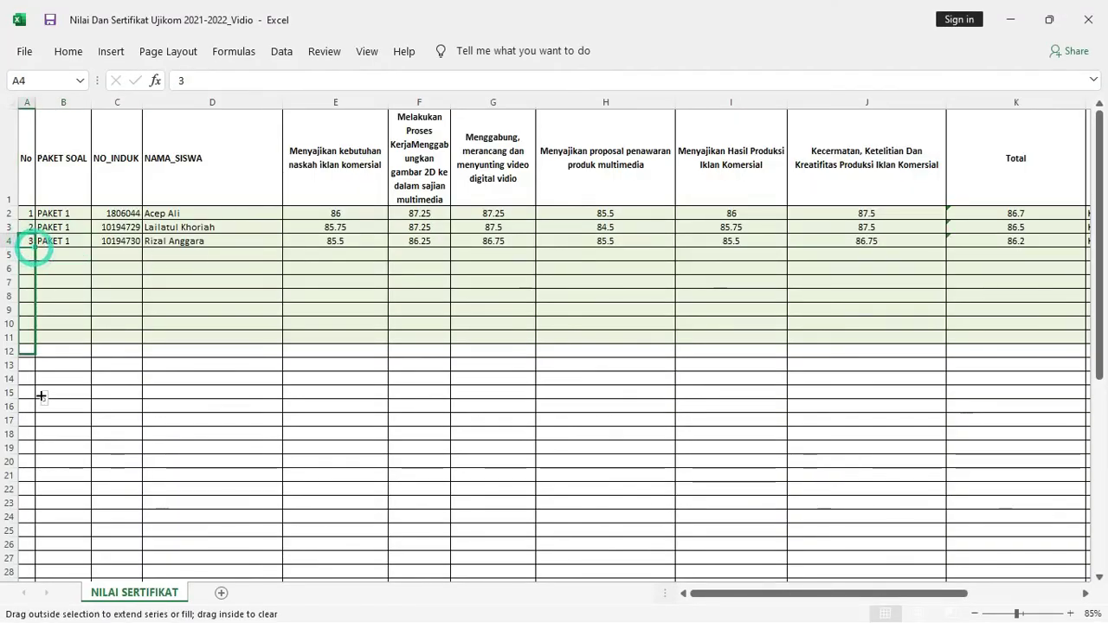
click(48, 478)
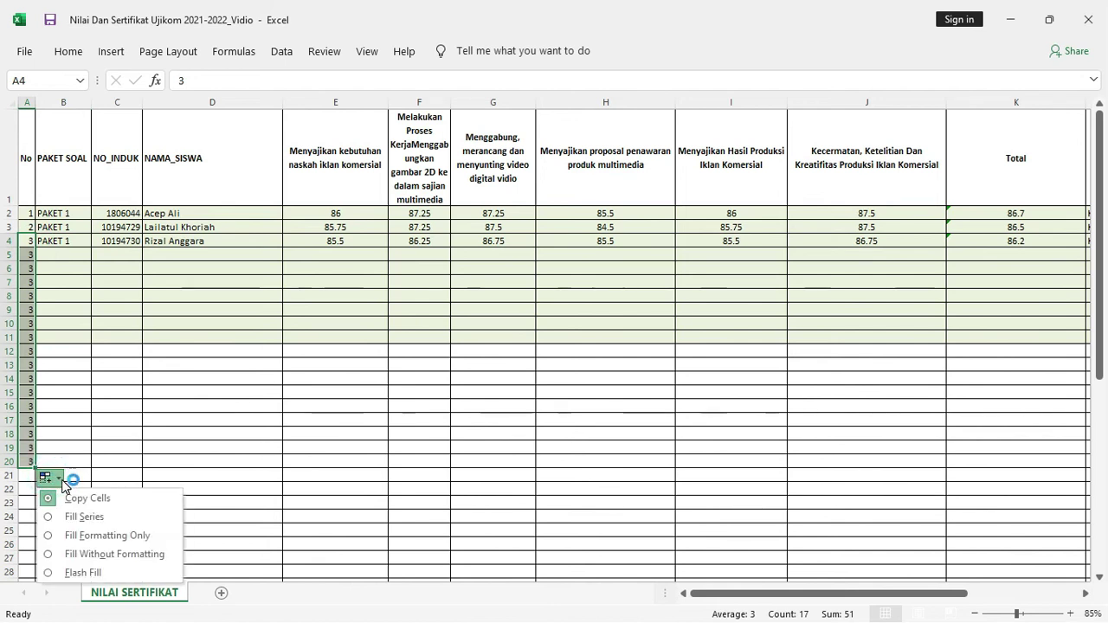
click(71, 519)
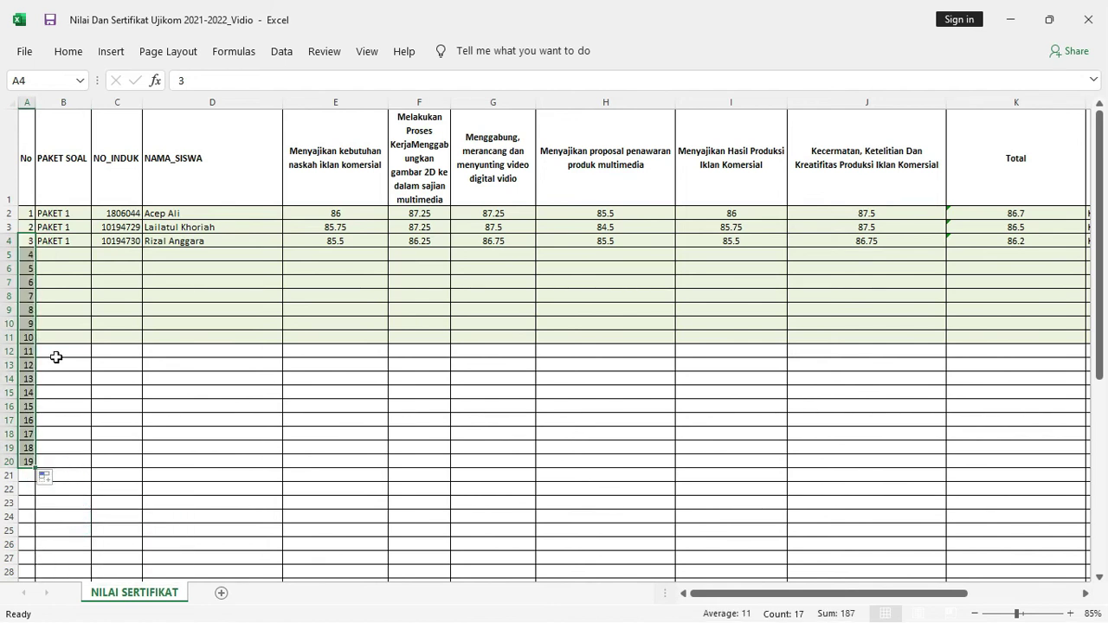
Step: Extend the PAKET numbering and student numbers as series down to row 20
click(53, 244)
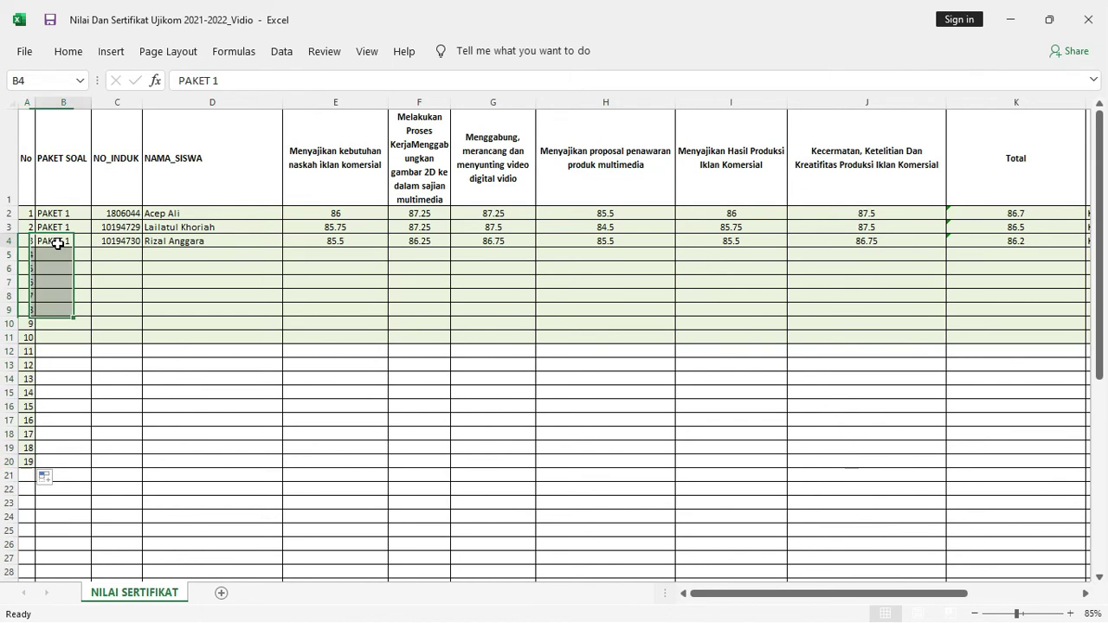
drag(90, 248, 90, 464)
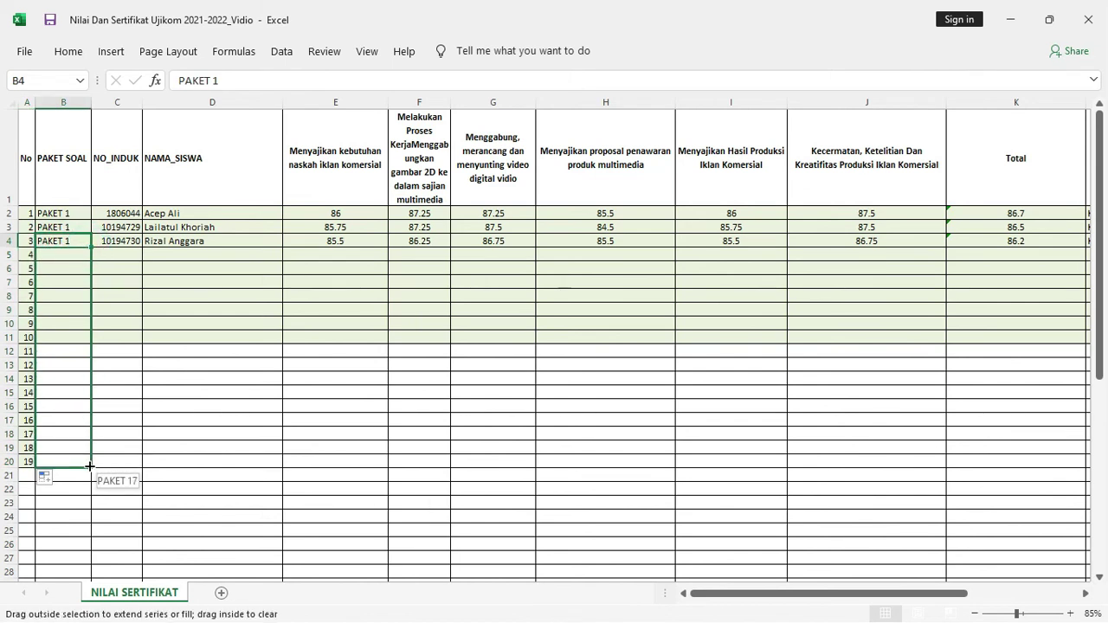
click(102, 478)
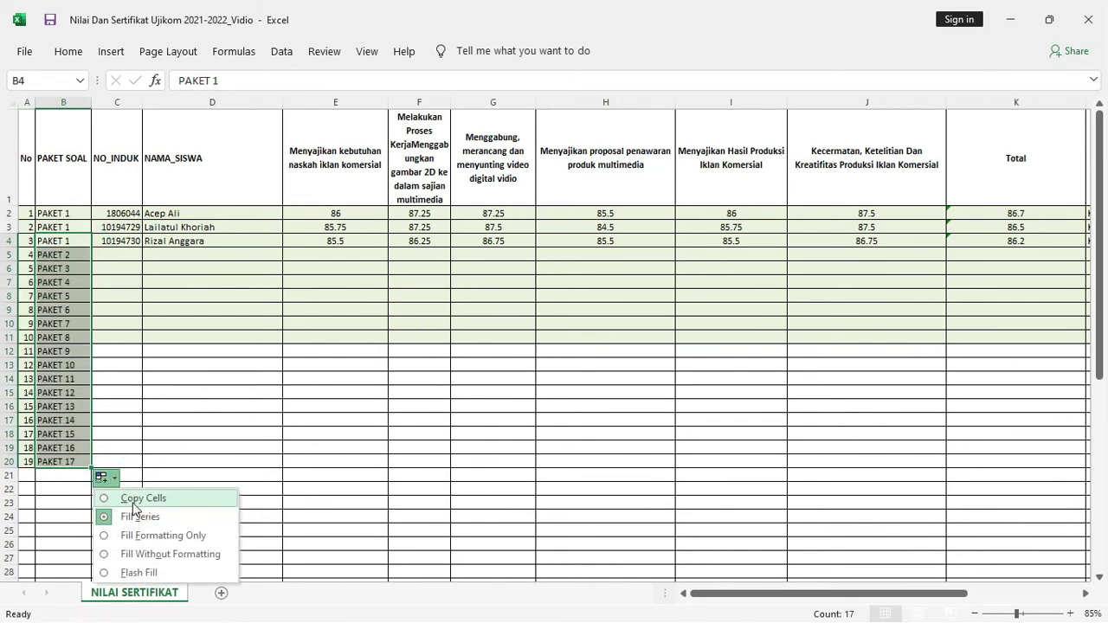
click(130, 248)
drag(142, 247, 137, 464)
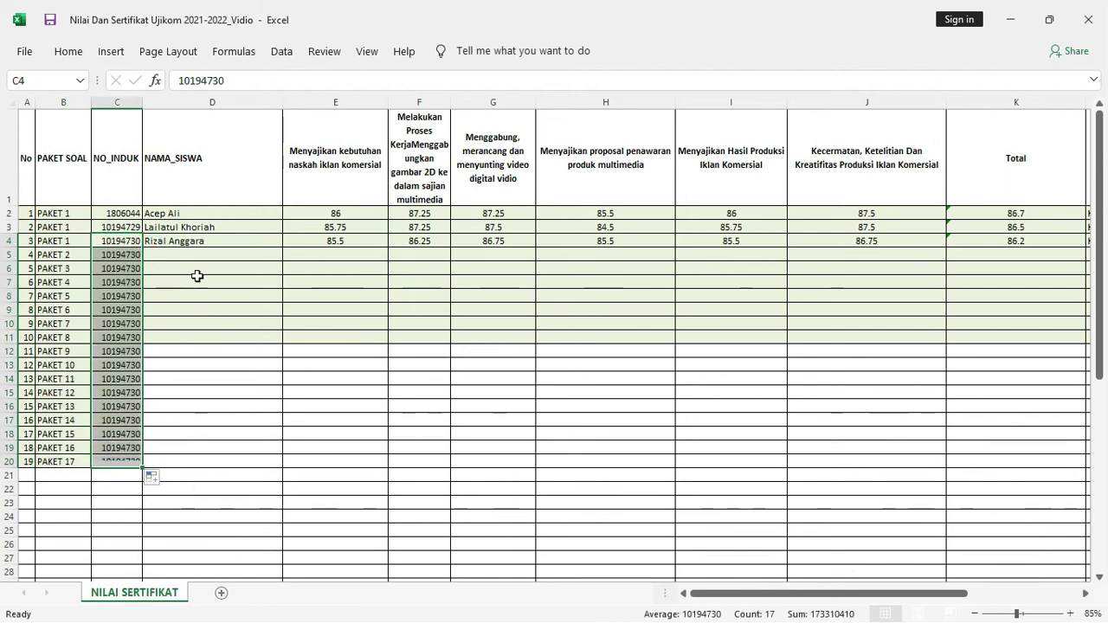
click(152, 478)
click(177, 516)
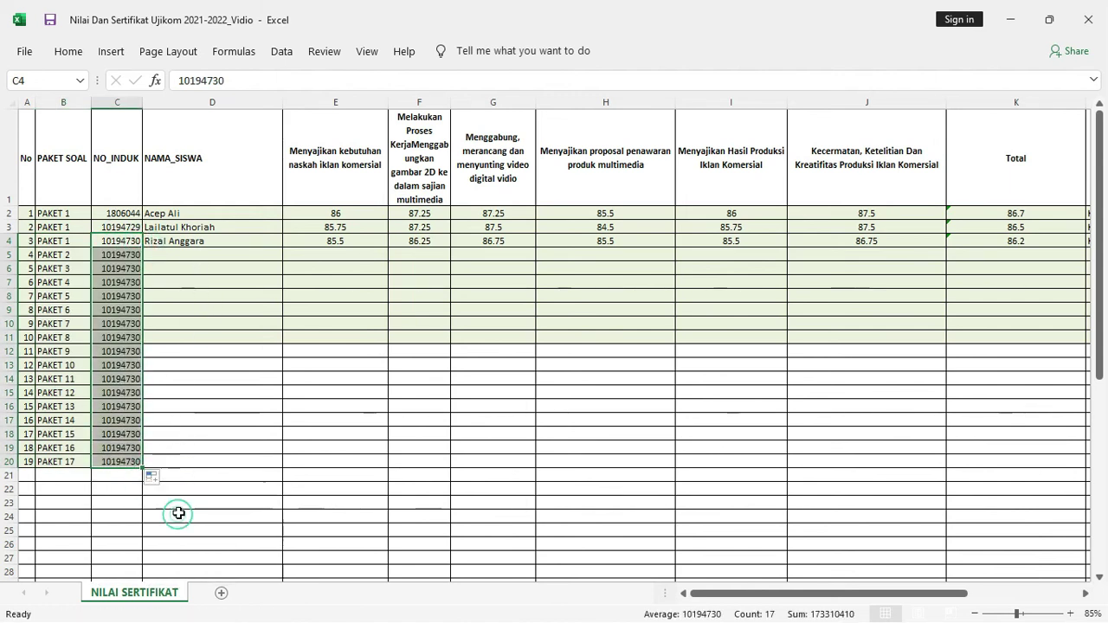
Step: Edit the name in D4 and fill the numbered names down to row 20
click(211, 241)
double_click(251, 242)
text(Ke-2)
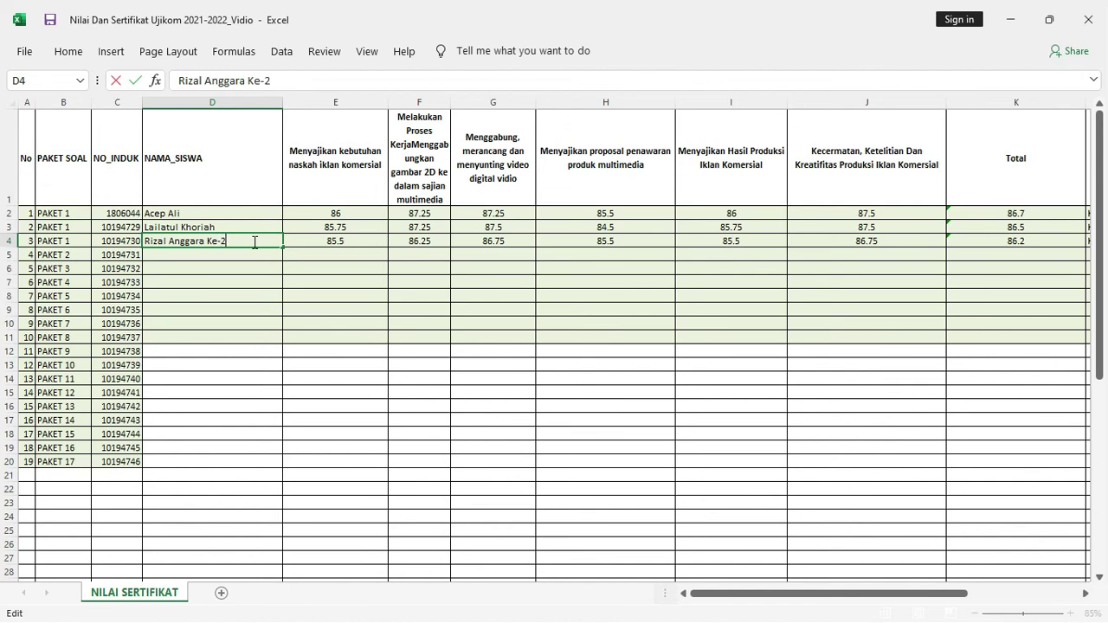
key(Return)
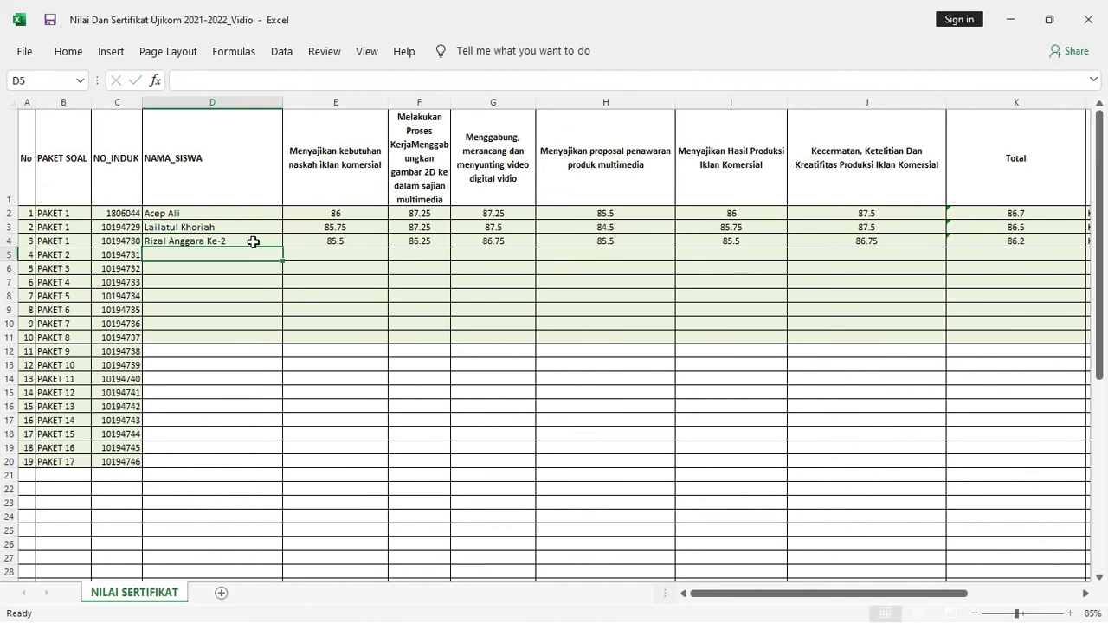
click(252, 241)
drag(283, 246, 283, 467)
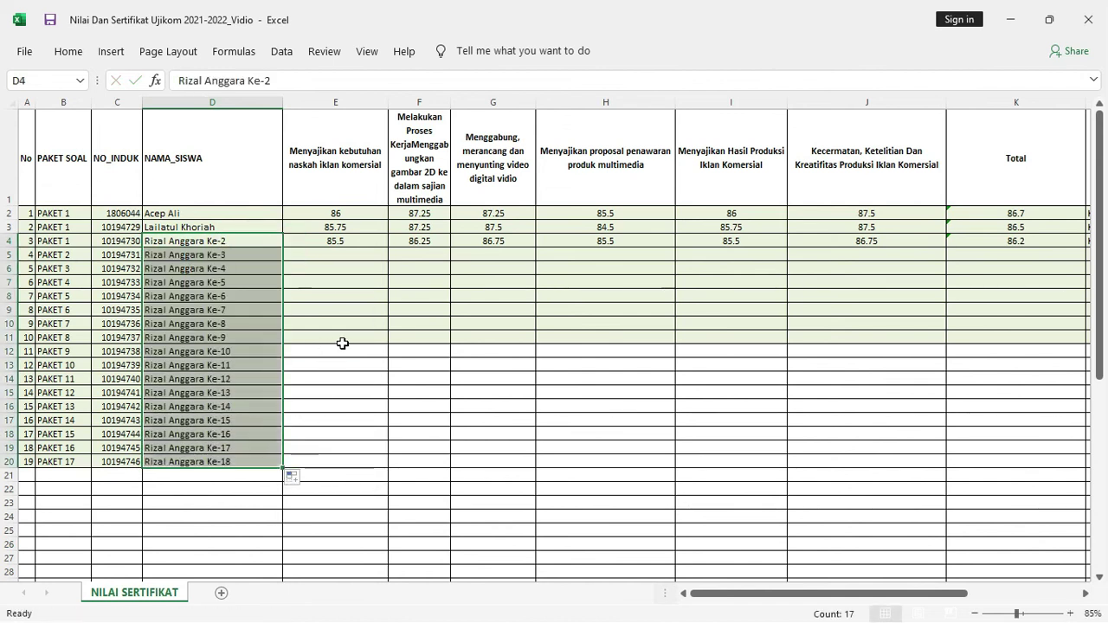
Step: Check the Status and certificate-number formulas in columns L–M, then save and close the workbook
drag(739, 594, 939, 537)
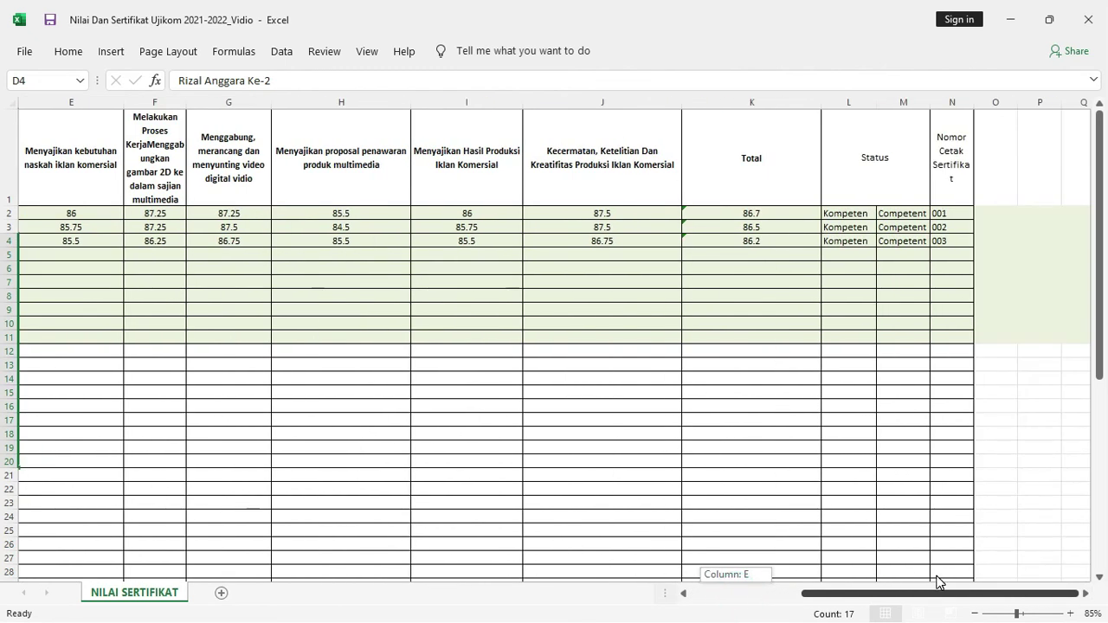
click(905, 237)
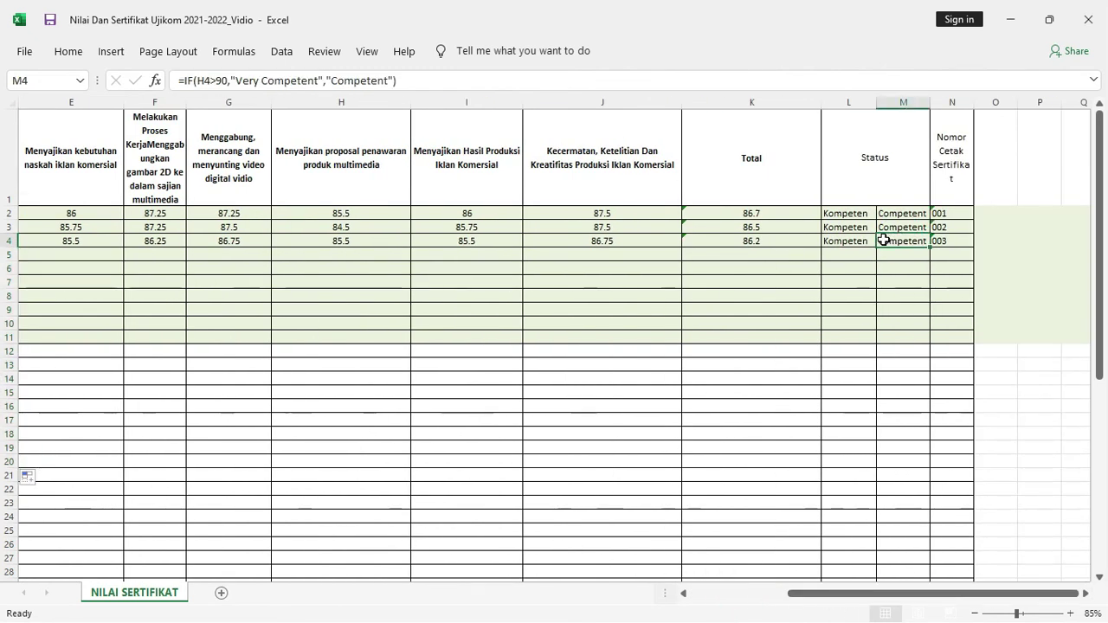
click(859, 240)
click(857, 227)
click(857, 214)
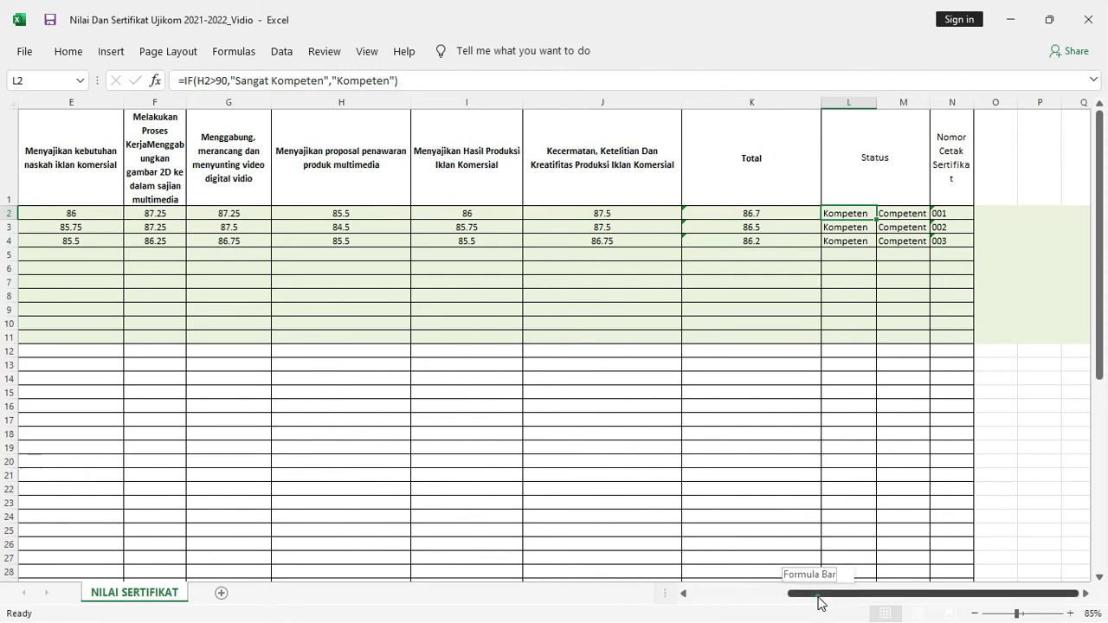
drag(818, 594, 777, 593)
mouse_move(289, 216)
mouse_down()
mouse_move(967, 242)
mouse_move(1003, 466)
mouse_up()
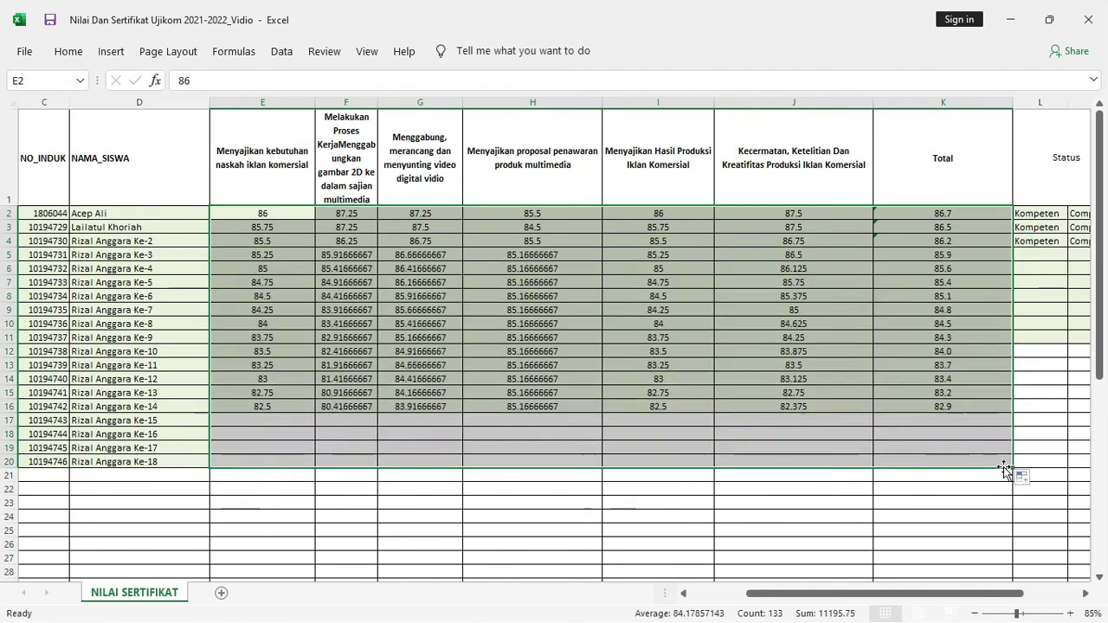
drag(989, 593, 1089, 595)
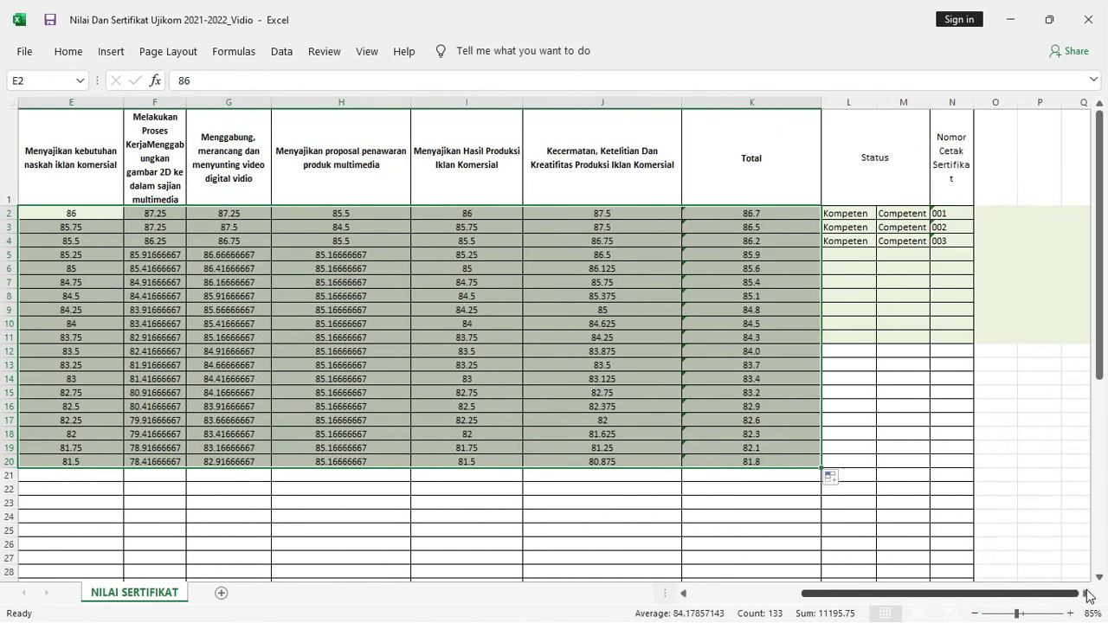
click(855, 243)
click(902, 271)
mouse_move(858, 245)
mouse_down()
mouse_move(948, 241)
mouse_move(987, 462)
mouse_up()
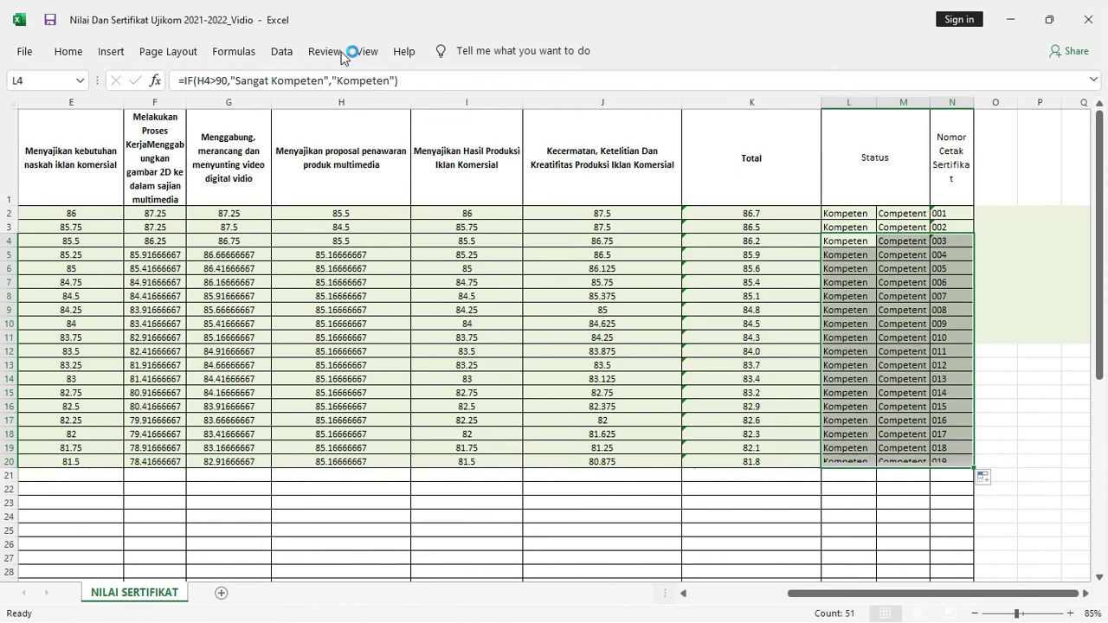
click(50, 19)
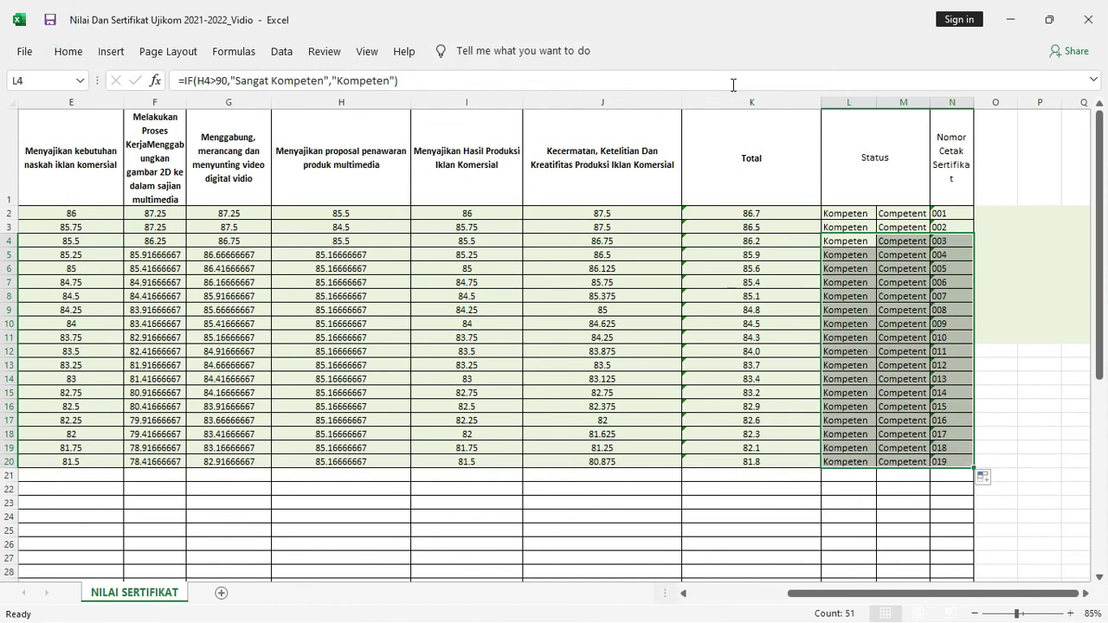
click(1092, 12)
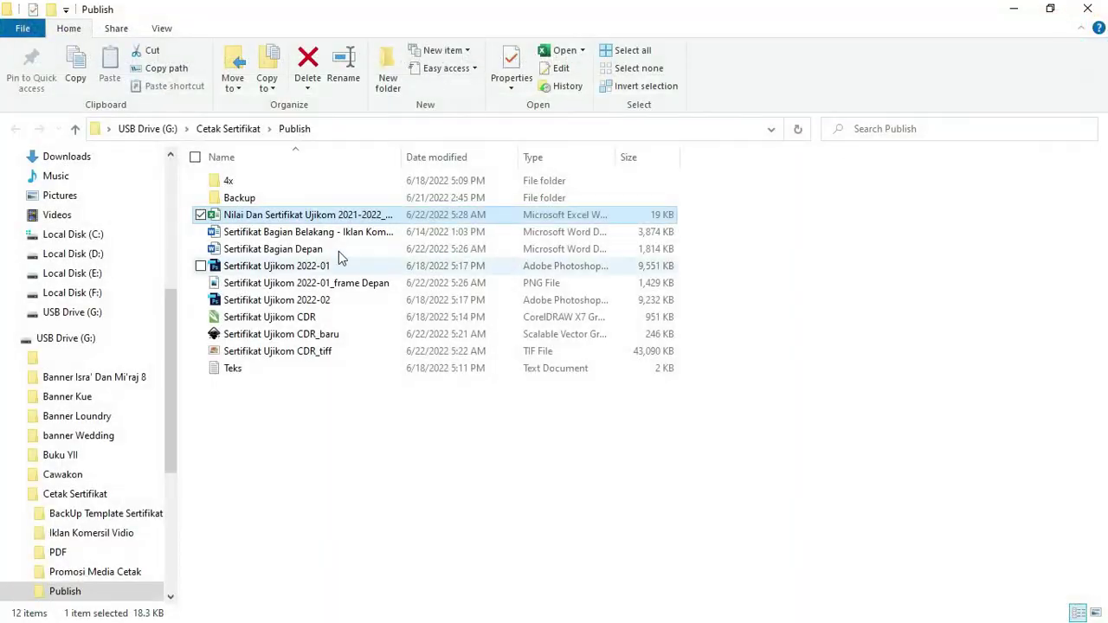
Step: Open the Sertifikat Bagian Depan template from the Publish folder
double_click(318, 251)
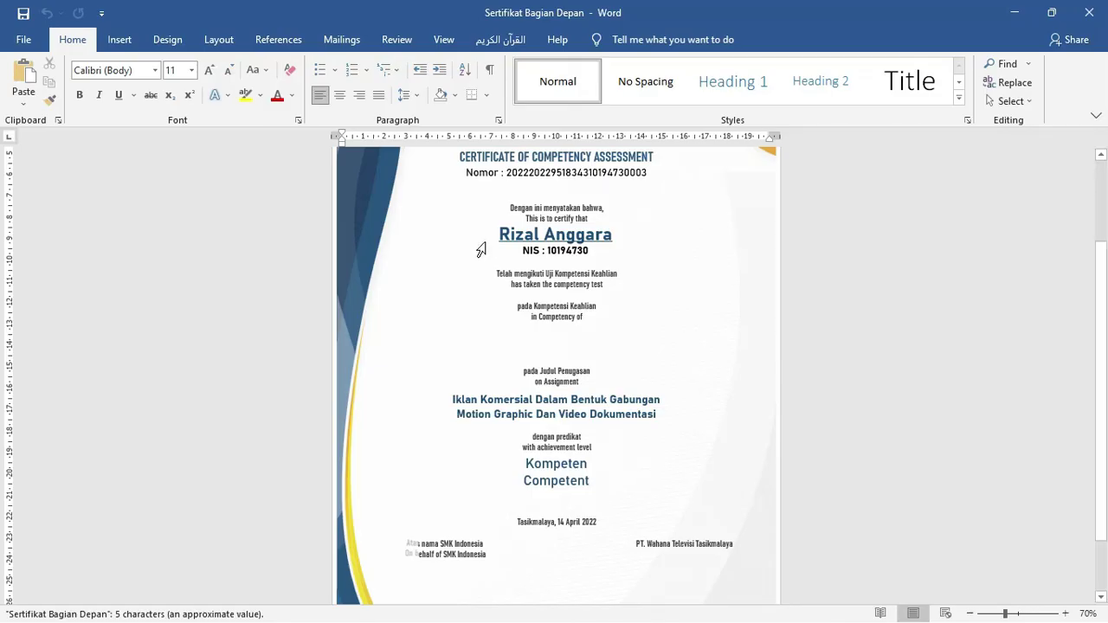
Step: Link the score workbook's NILAI SERTIFIKAT sheet in Publish as the recipient list
click(567, 238)
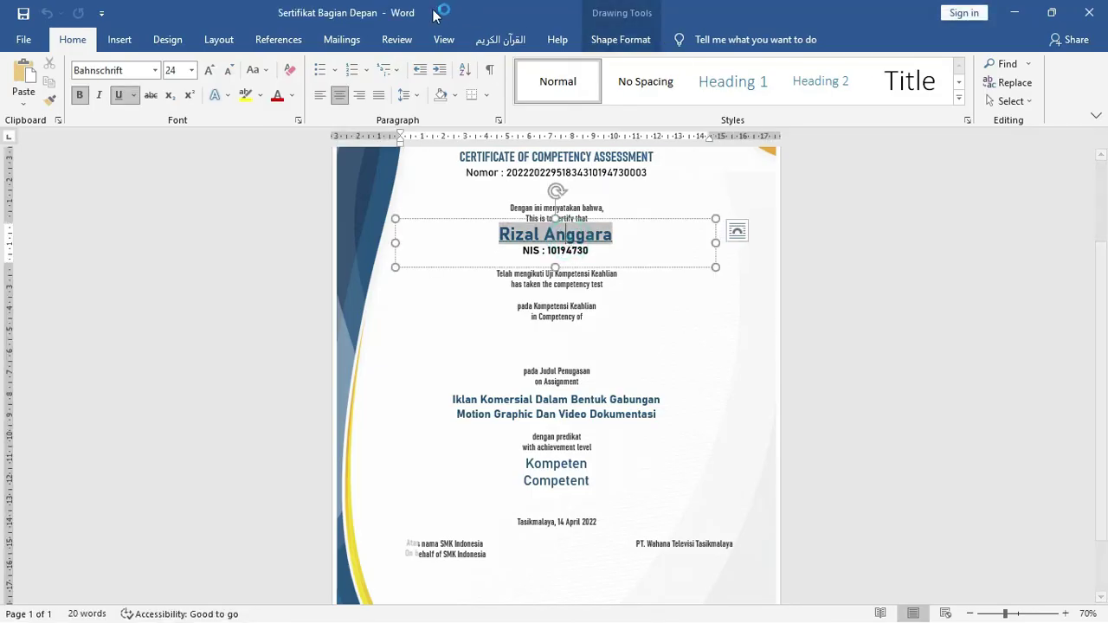
click(361, 43)
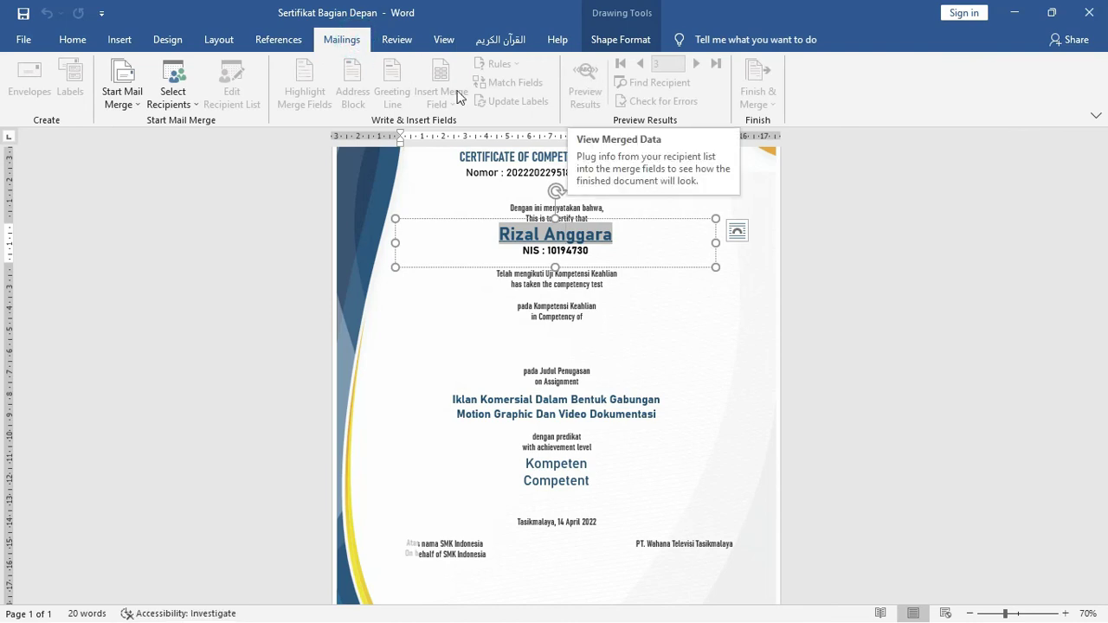
click(174, 97)
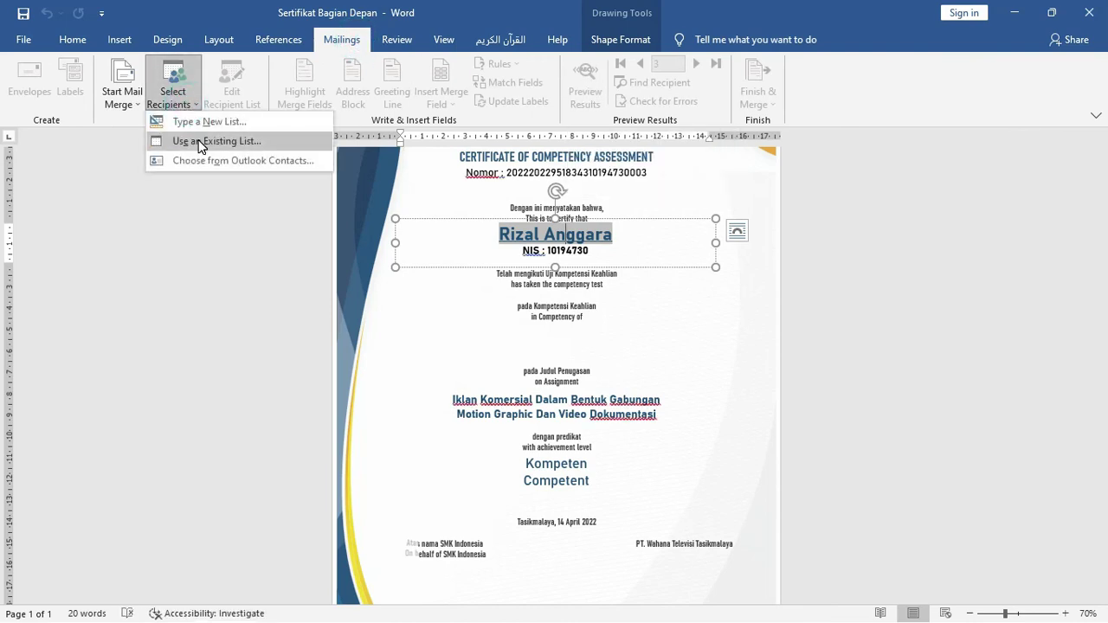
click(198, 142)
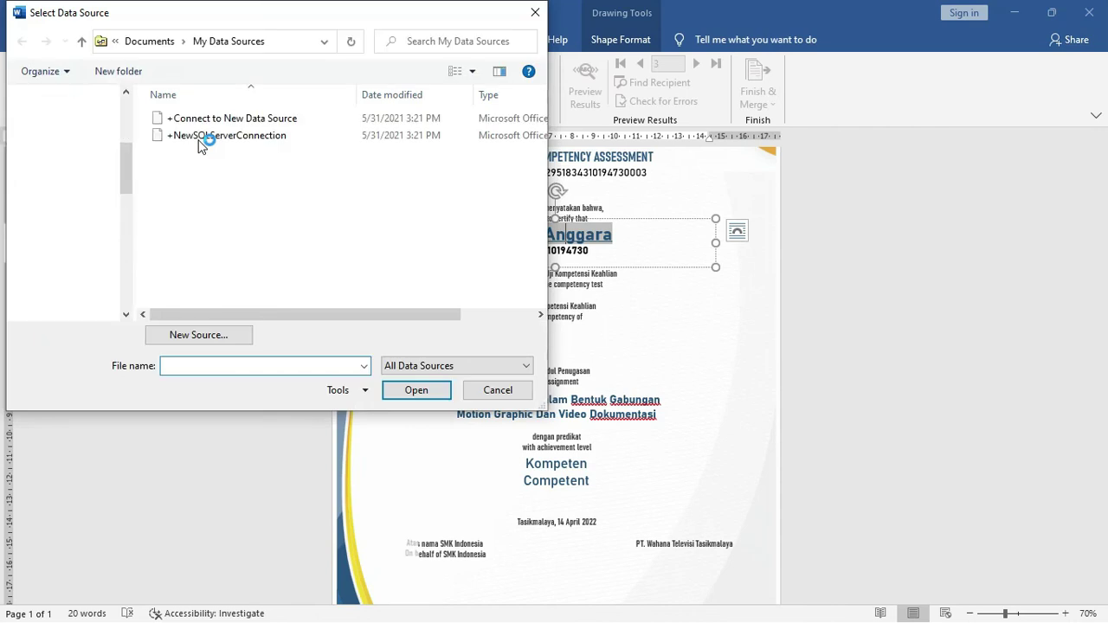
click(277, 41)
text(G:\Cetak Sertifikat\Publish)
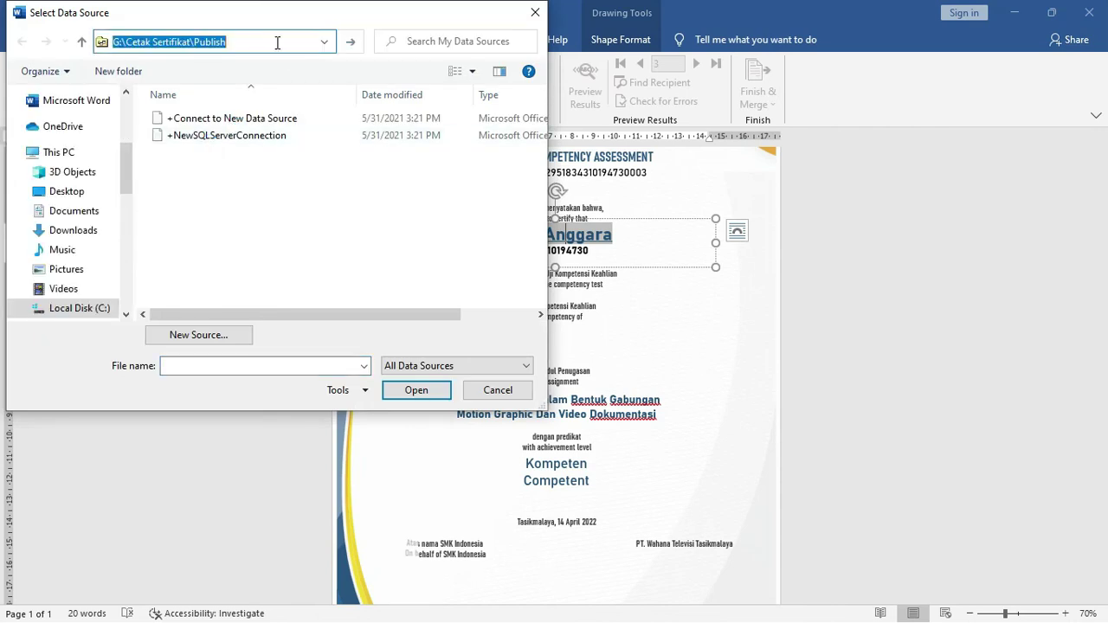
key(Return)
click(242, 153)
click(394, 385)
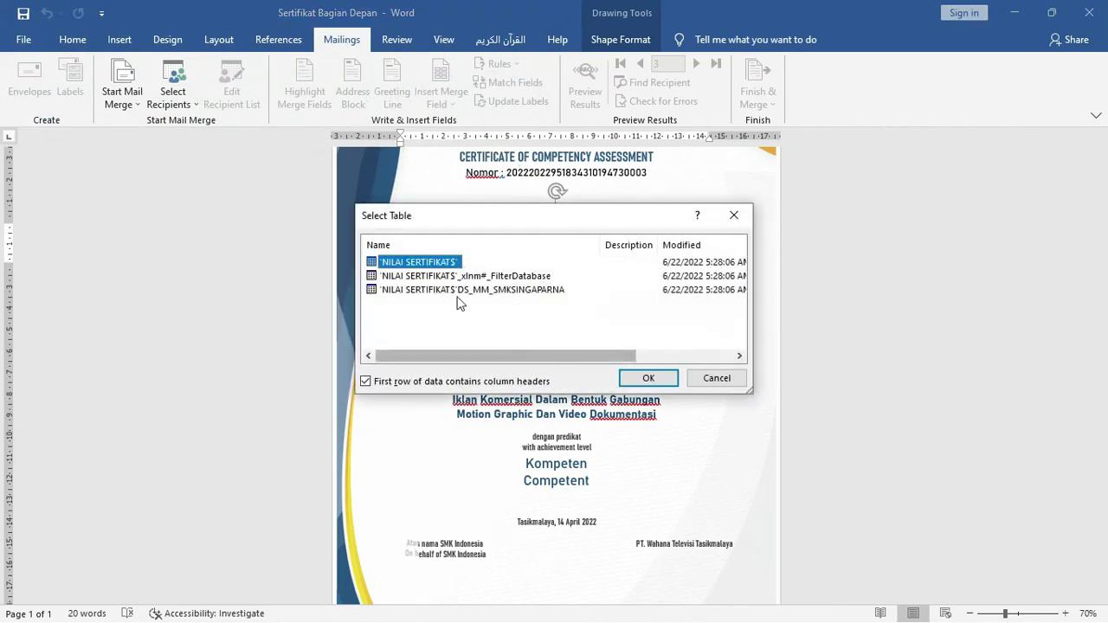
click(648, 381)
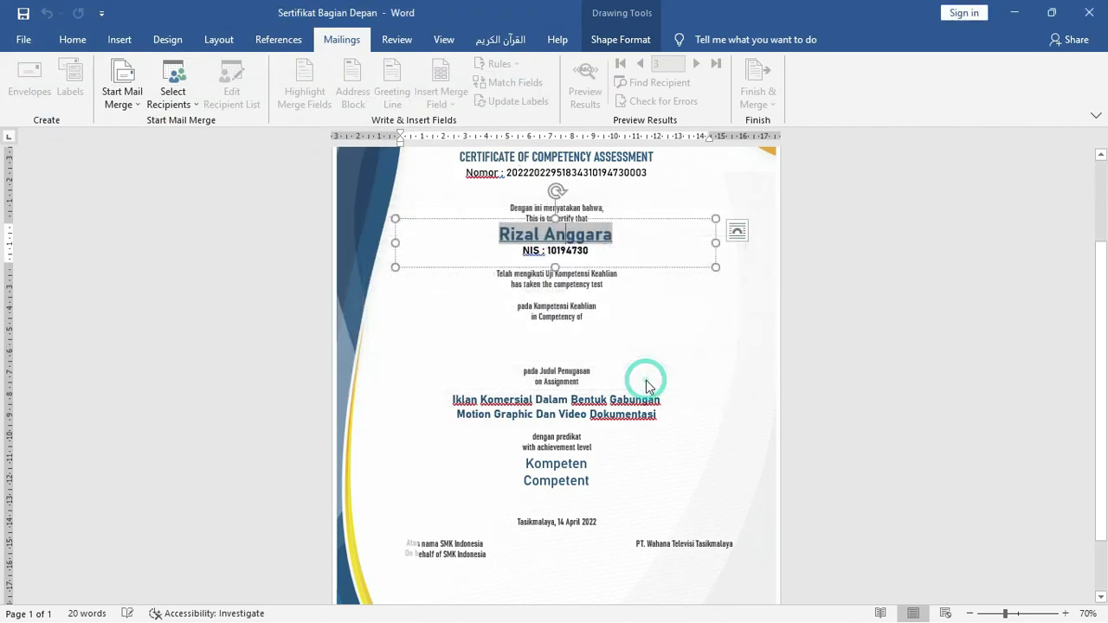
Step: Preview the merged certificate for successive student records
double_click(692, 64)
click(692, 64)
double_click(693, 64)
double_click(692, 64)
double_click(693, 64)
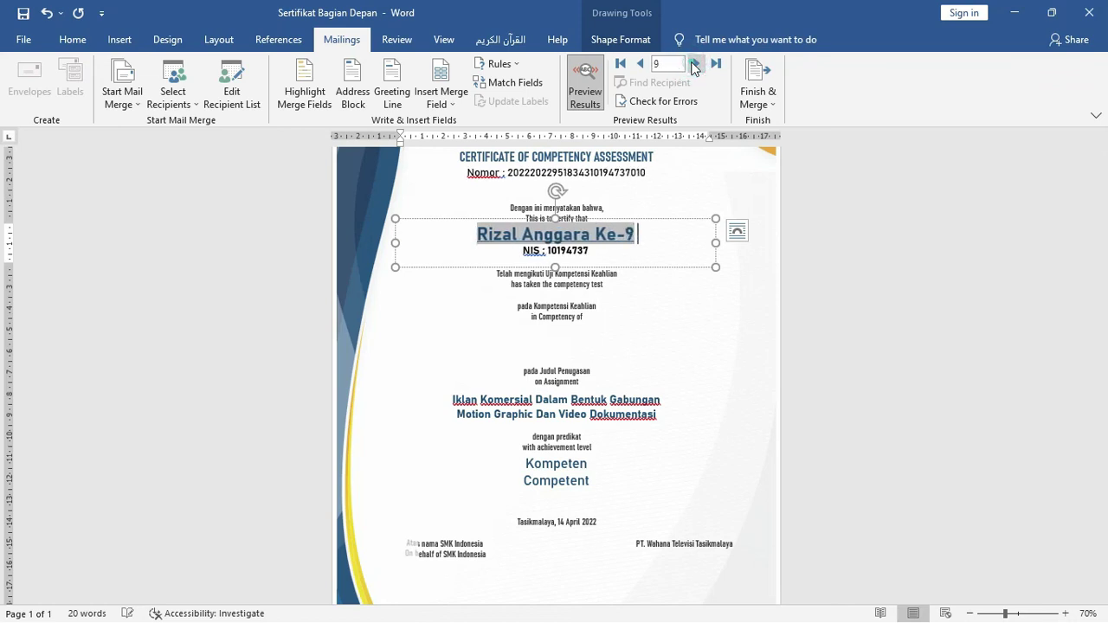
double_click(692, 65)
click(692, 64)
click(692, 64)
Step: Finish the merge as individual documents, including all records
click(753, 101)
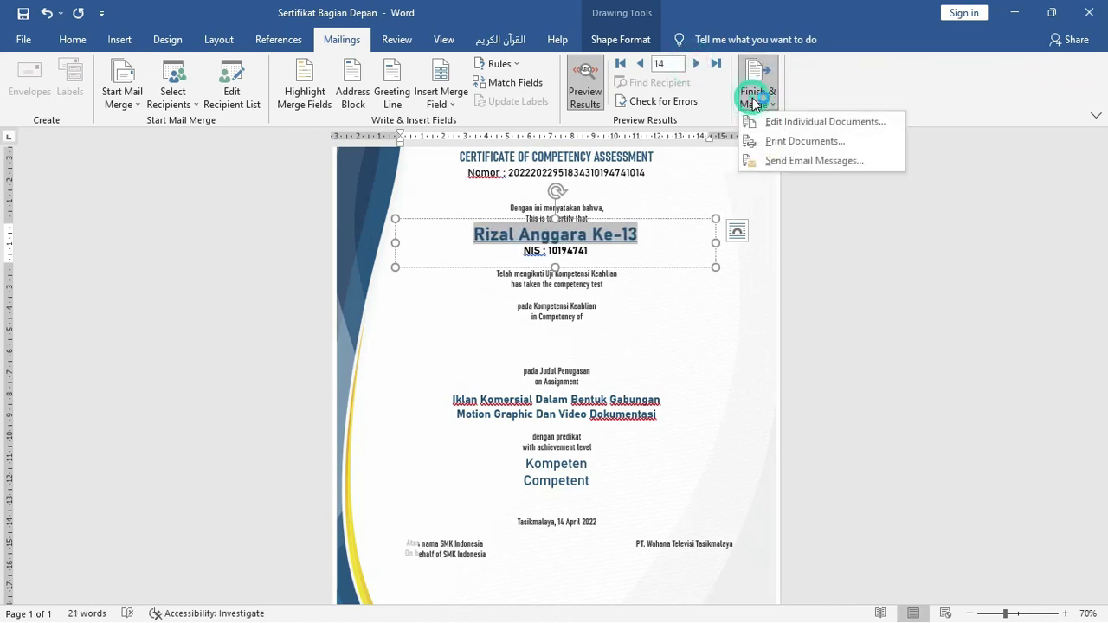
click(814, 123)
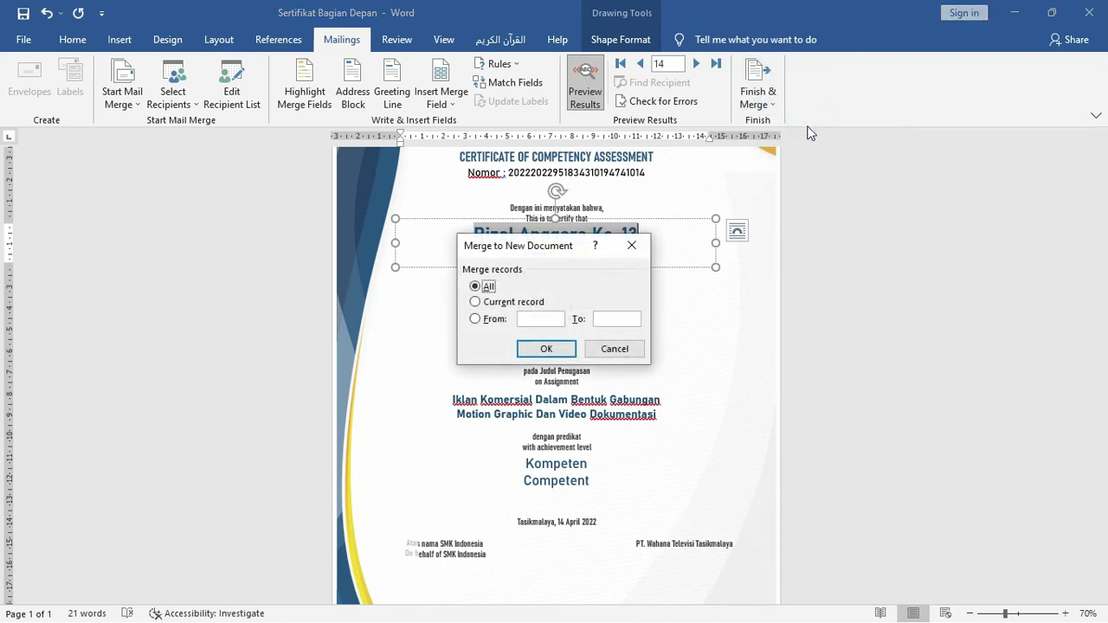
click(500, 294)
Step: Confirm the merge and scroll through the 58-page Letters1 certificates
click(541, 347)
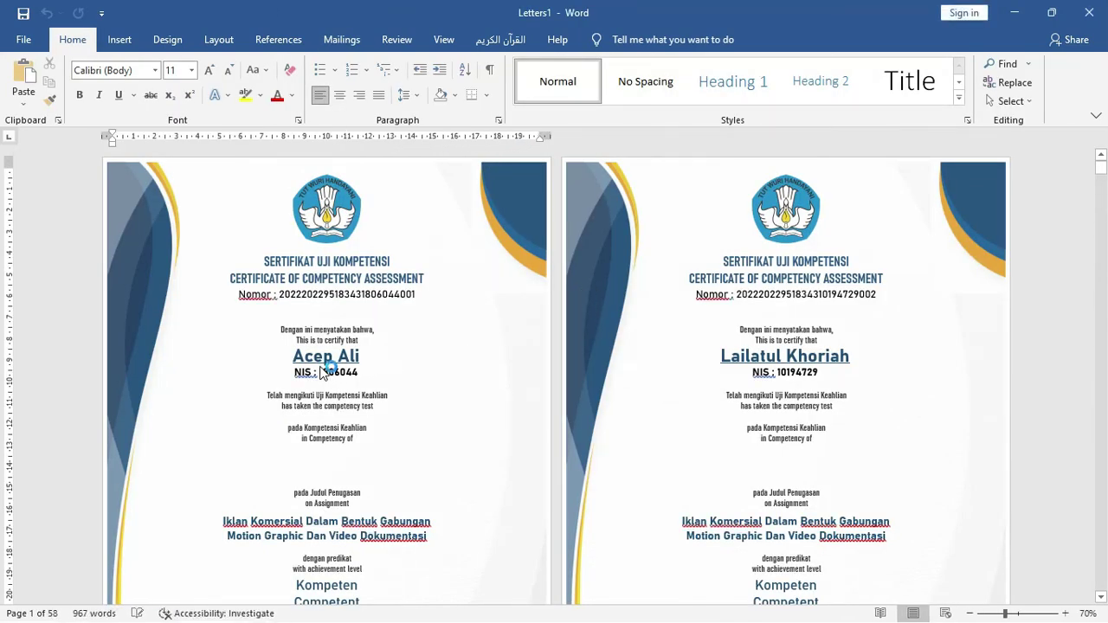
scroll(701, 360, down, 3)
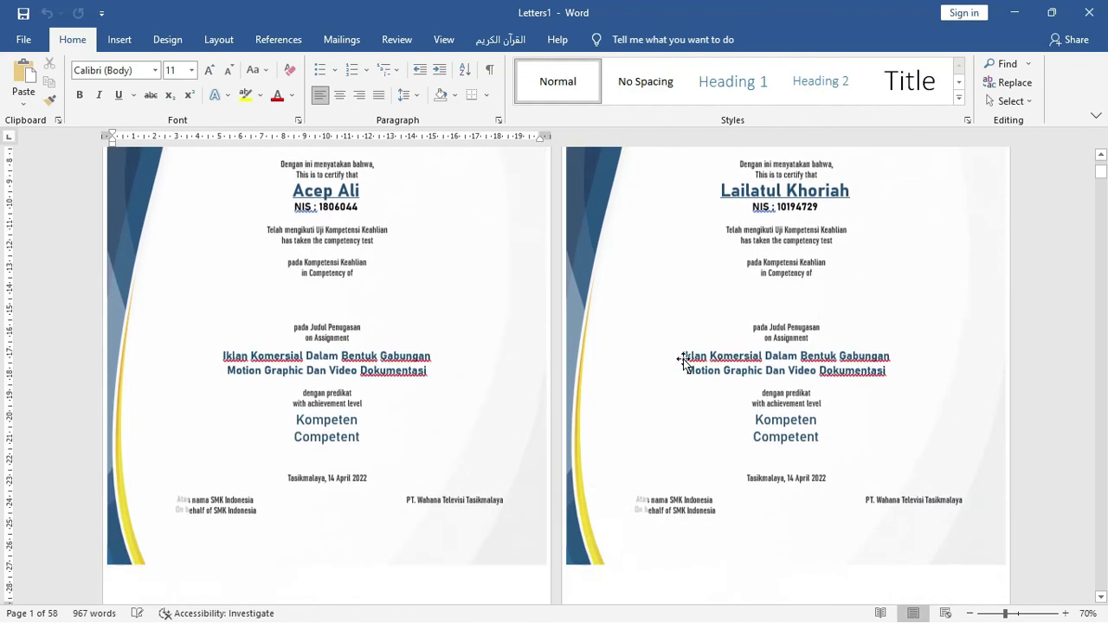
scroll(627, 373, down, 2)
scroll(629, 367, down, 1)
scroll(630, 361, down, 1)
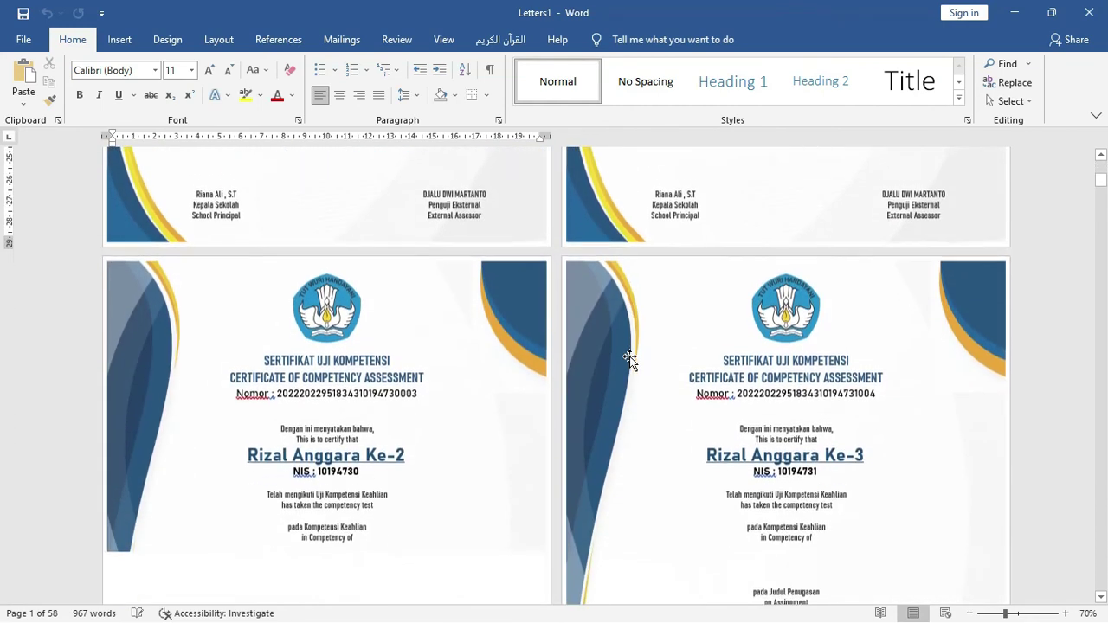
scroll(630, 356, down, 3)
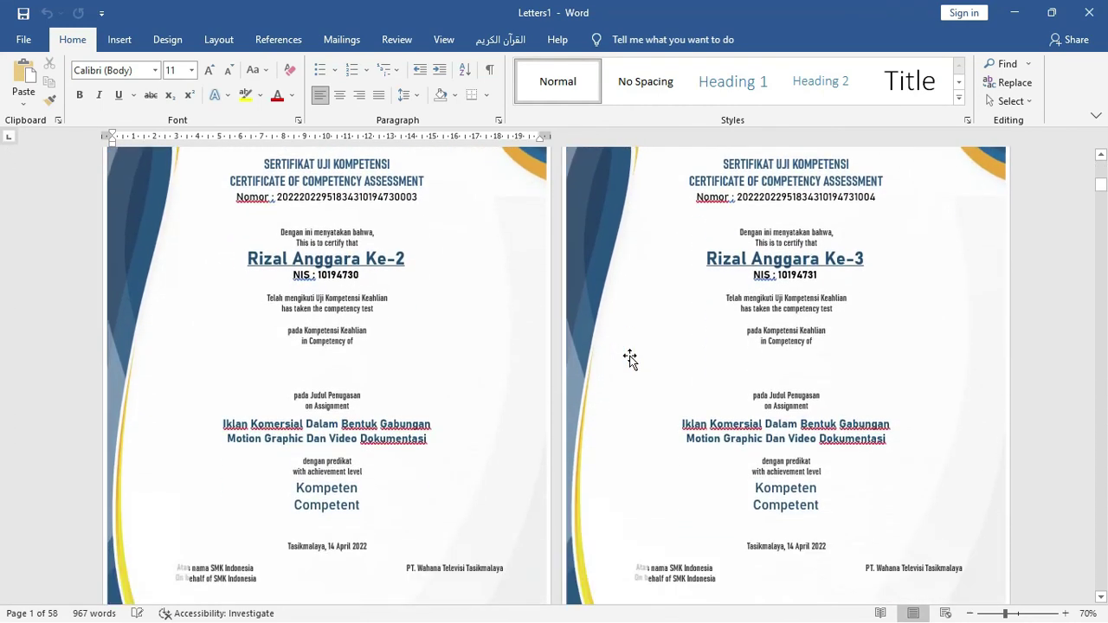
scroll(630, 355, down, 3)
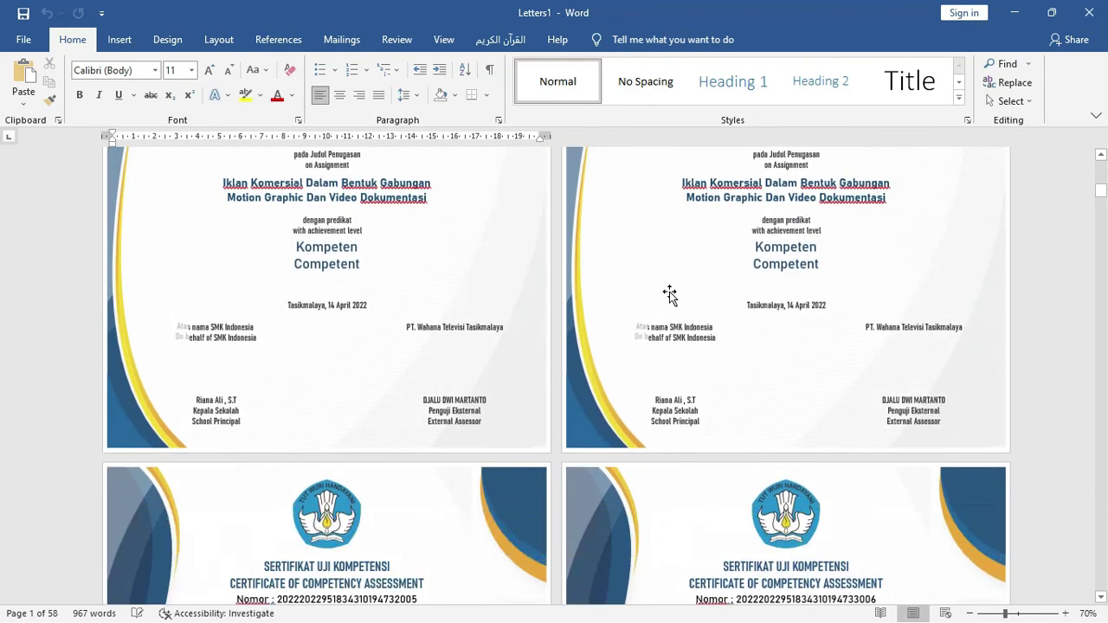
scroll(666, 302, down, 2)
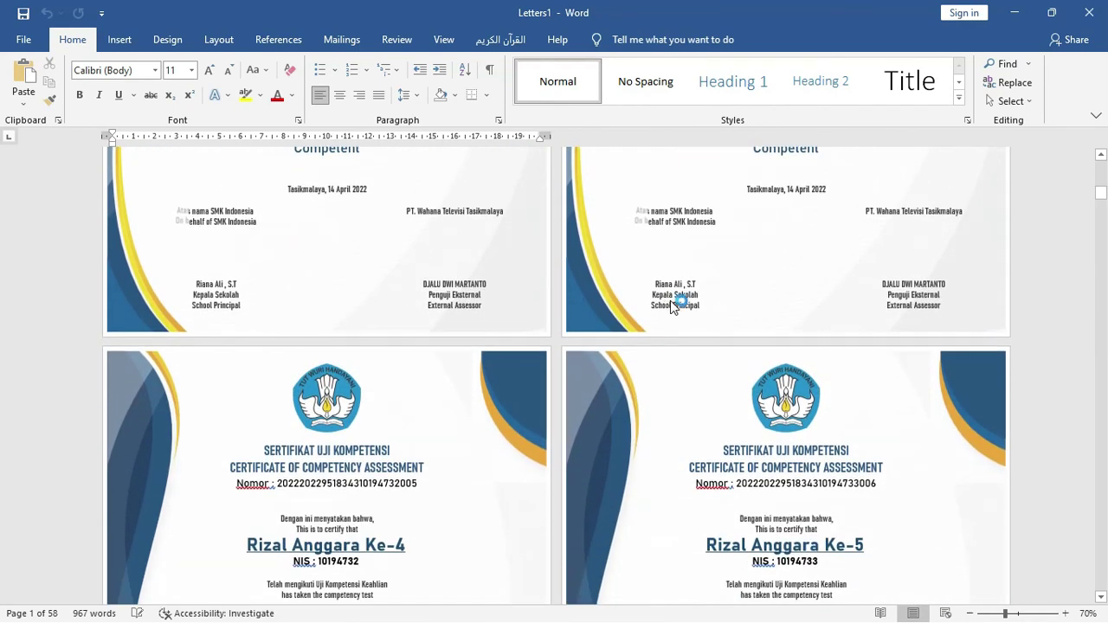
click(666, 222)
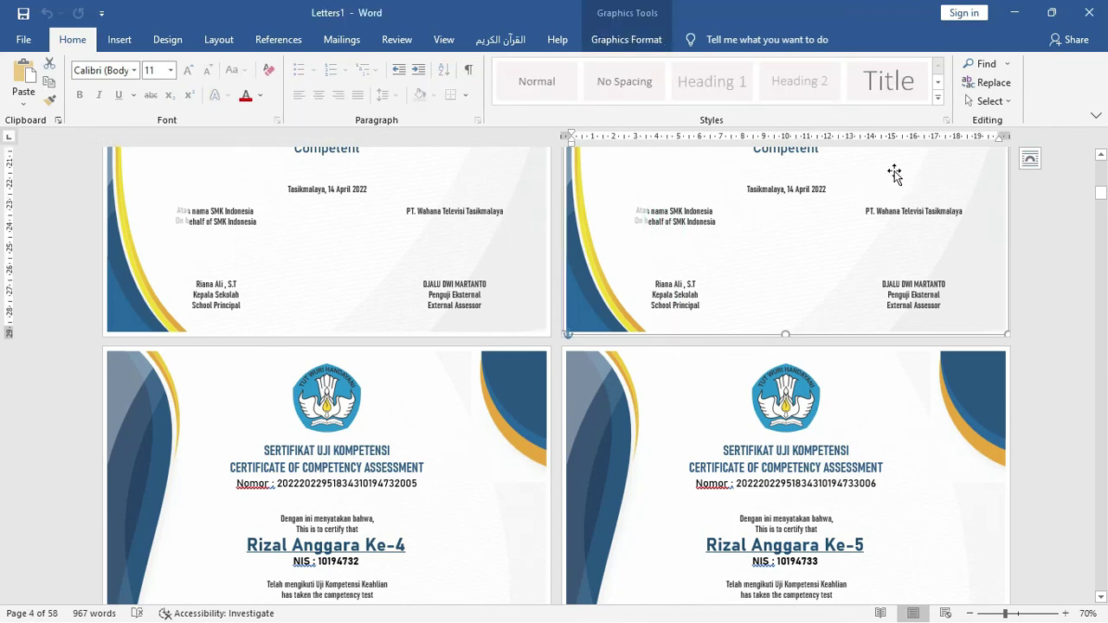
Step: Close Letters1 without saving, then close the certificate template
click(1088, 12)
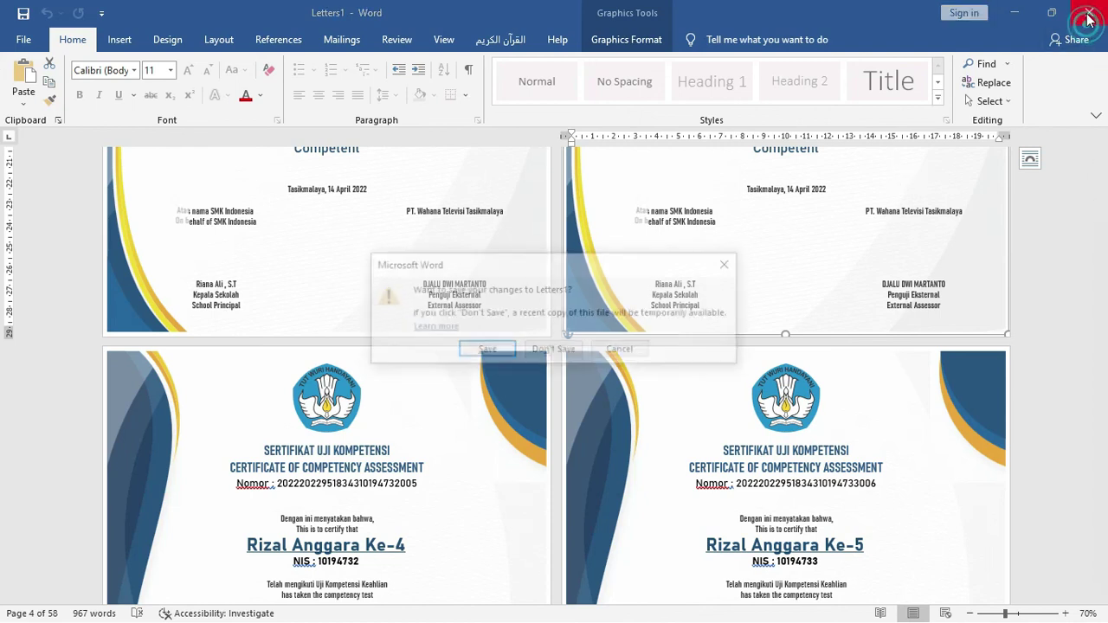
click(574, 348)
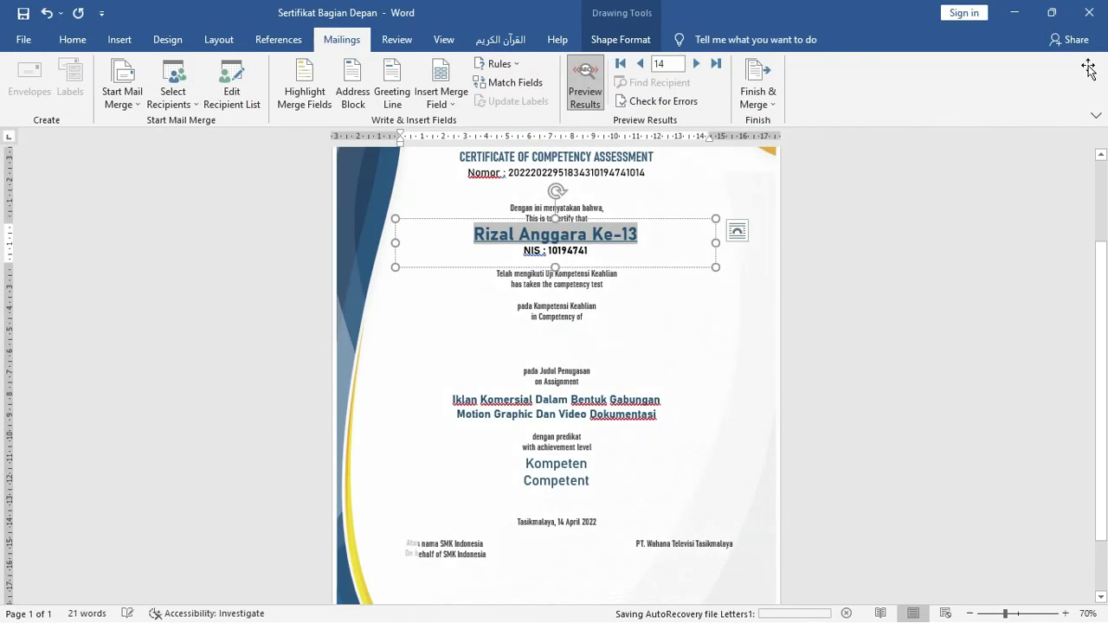
click(1088, 12)
Step: Close the template without saving, then open Teks.txt in Notepad, widen it and read through
click(558, 345)
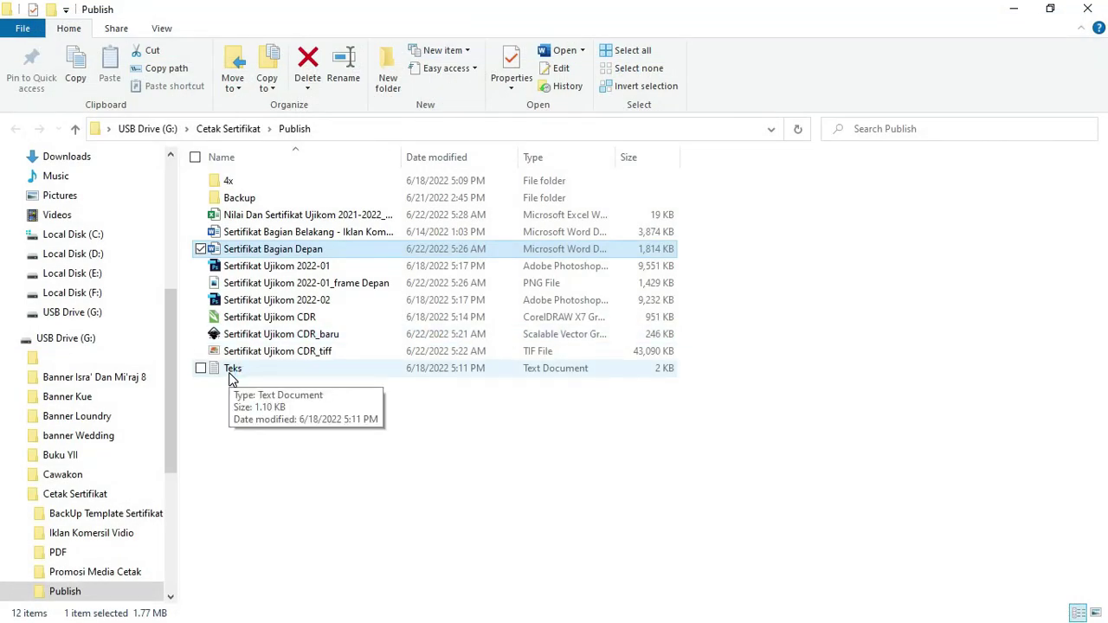
click(232, 378)
double_click(232, 378)
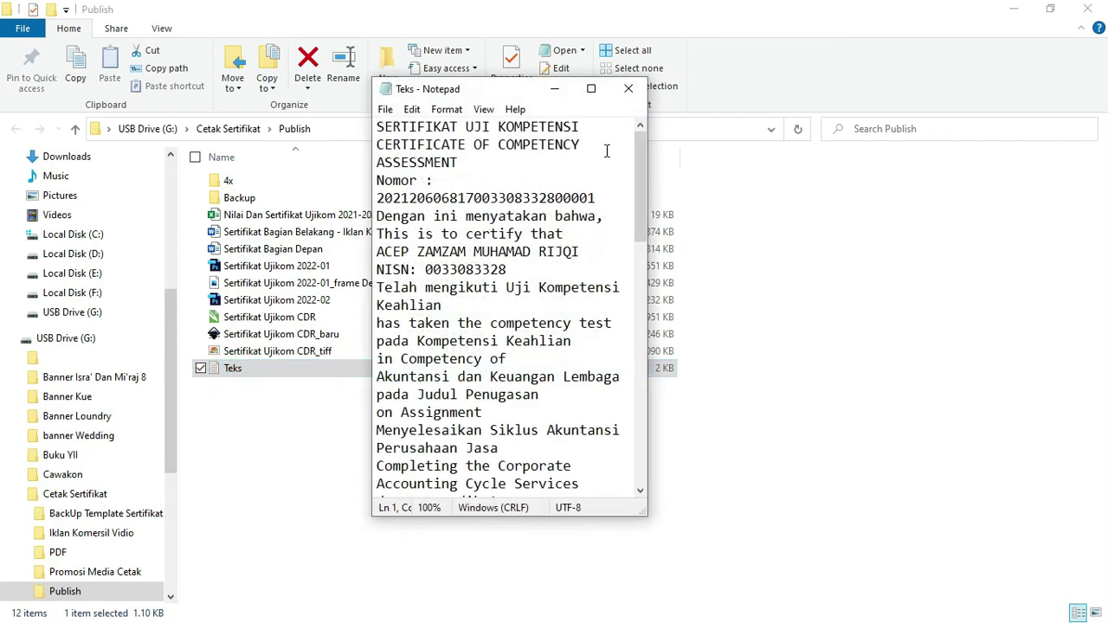
drag(648, 169, 834, 172)
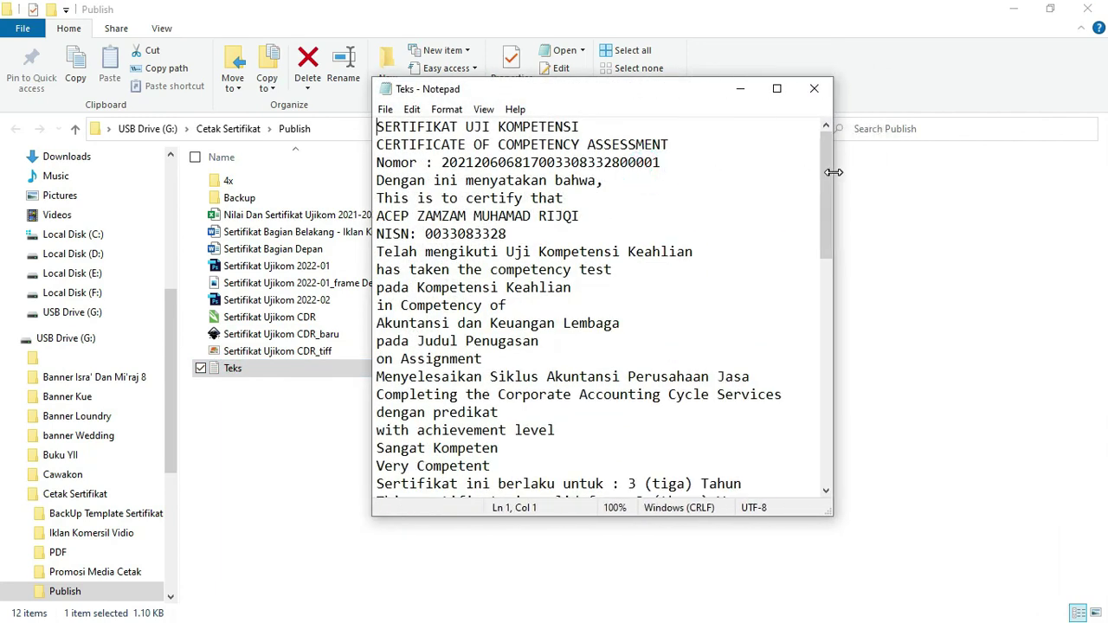
scroll(471, 269, down, 3)
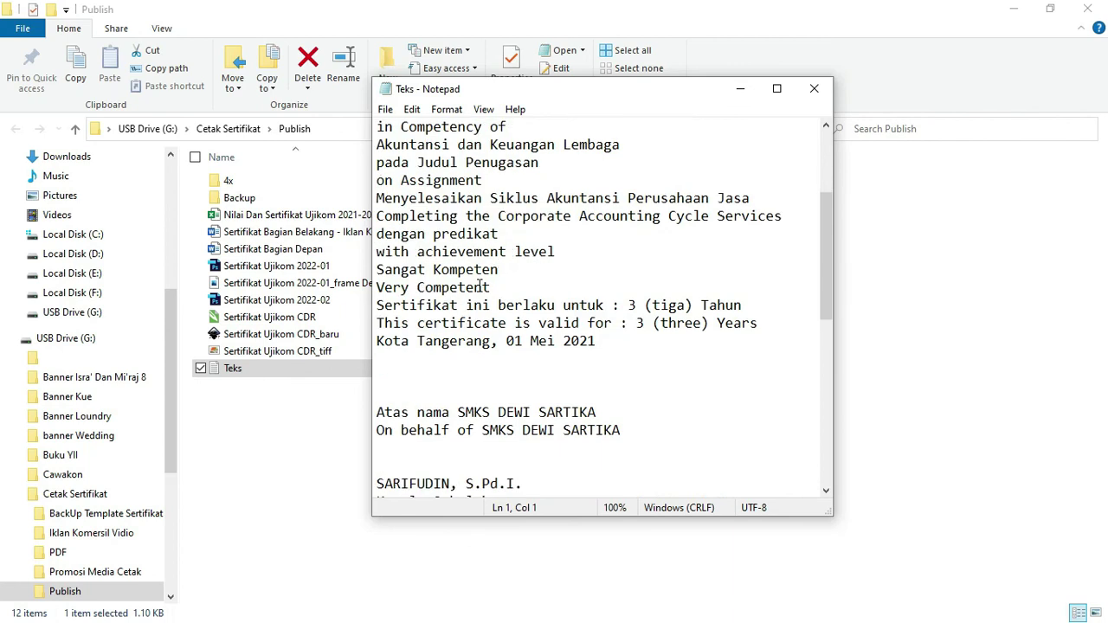
scroll(480, 294, down, 3)
scroll(491, 321, down, 4)
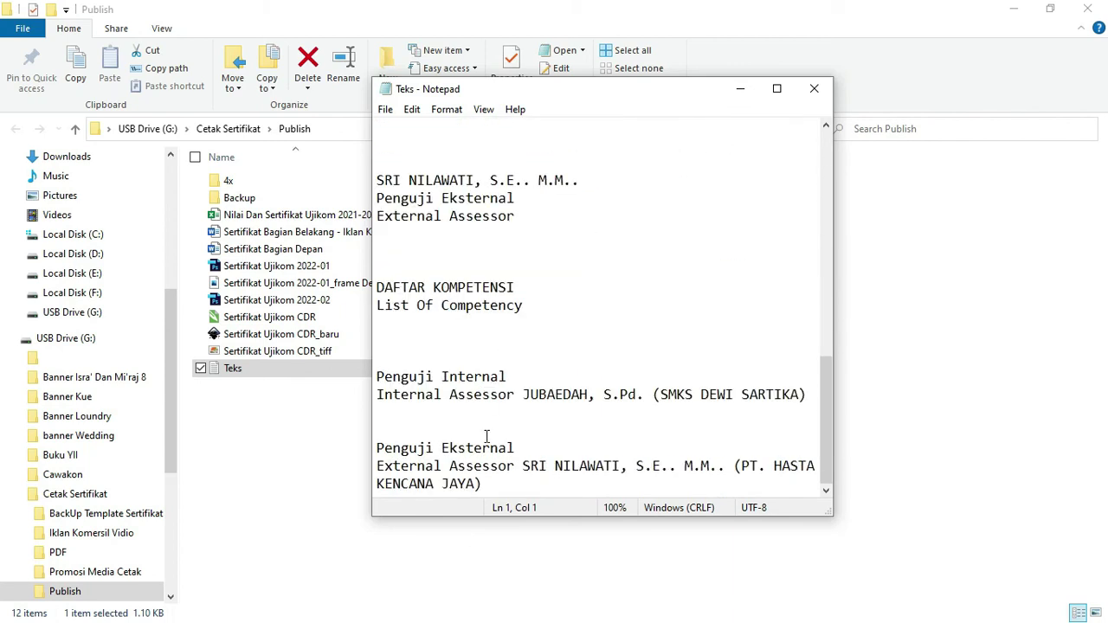
Step: Select all of the Teks certificate wording, then close Notepad
click(491, 486)
right_click(506, 468)
click(502, 482)
drag(501, 482, 368, 52)
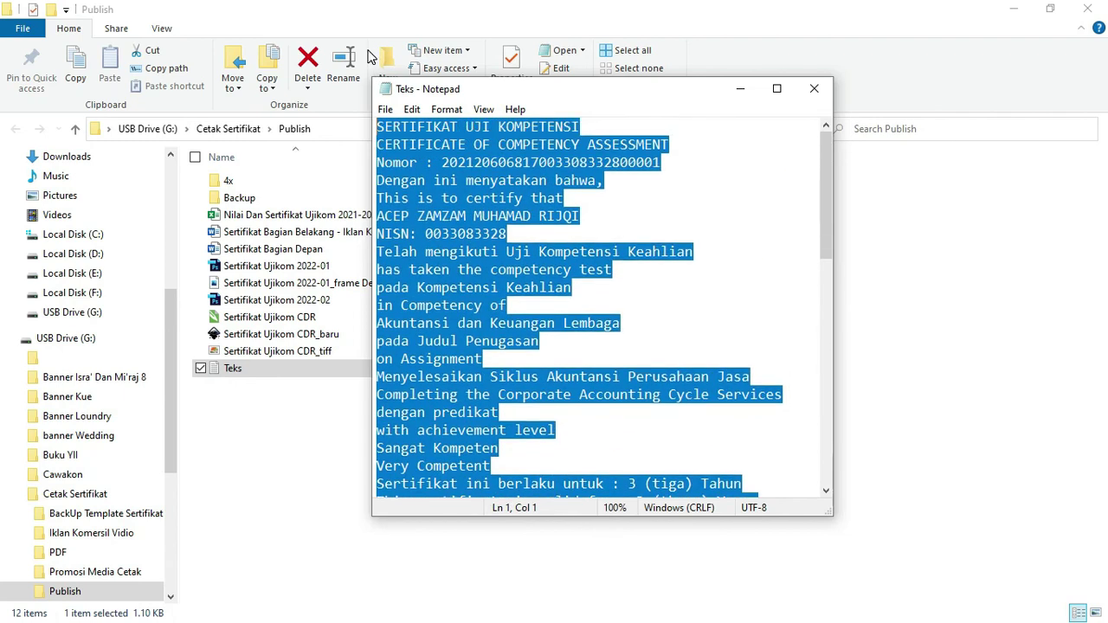
mouse_move(830, 159)
mouse_down()
mouse_move(797, 341)
mouse_move(808, 407)
mouse_up()
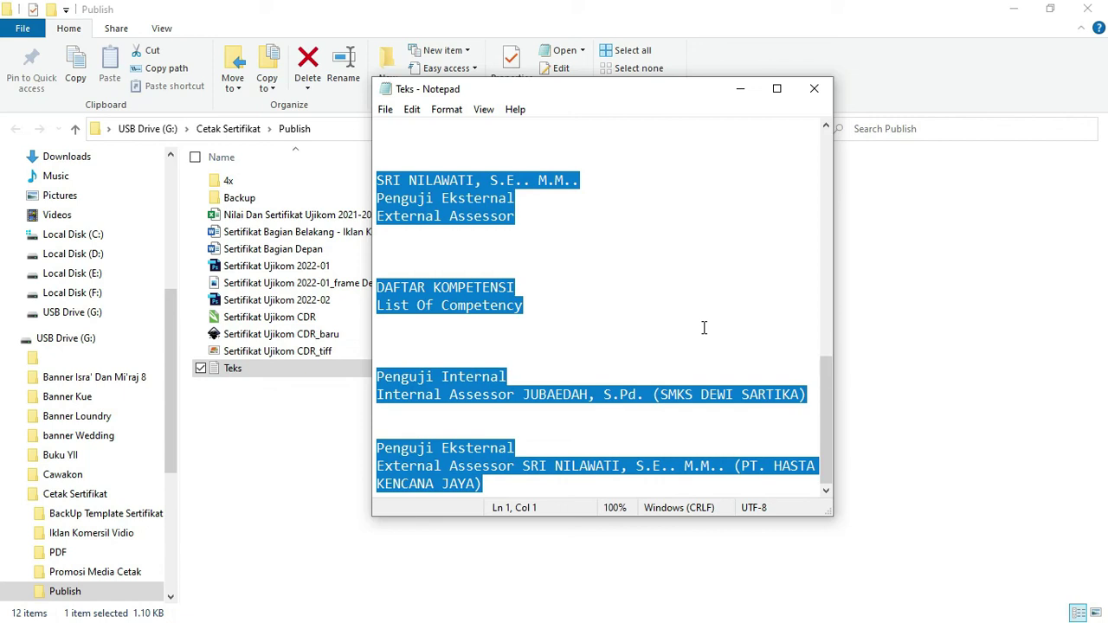
click(814, 88)
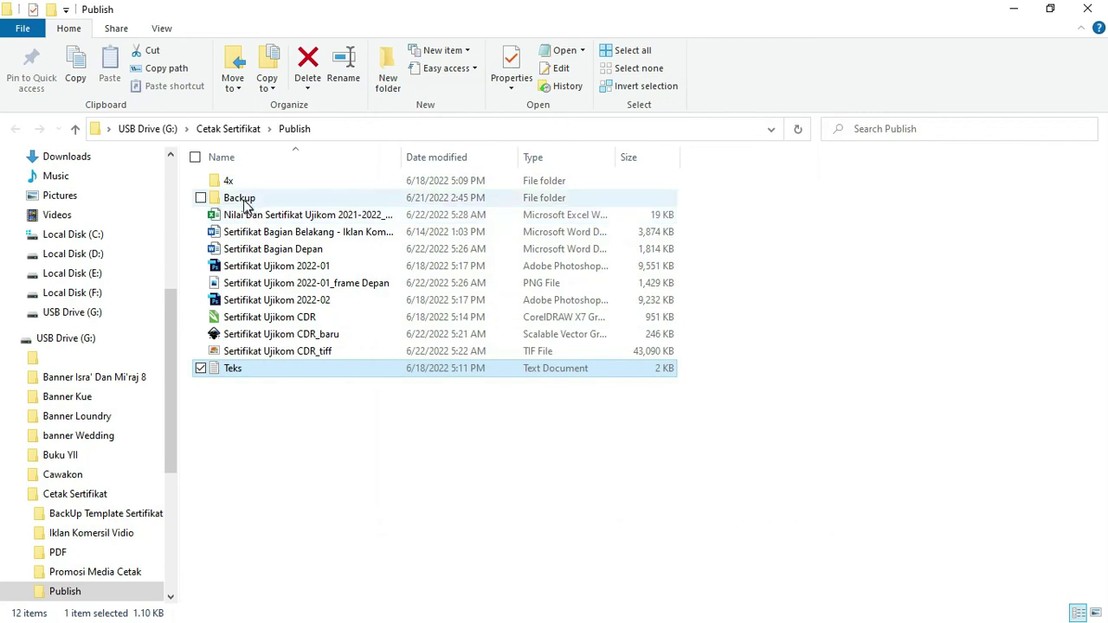